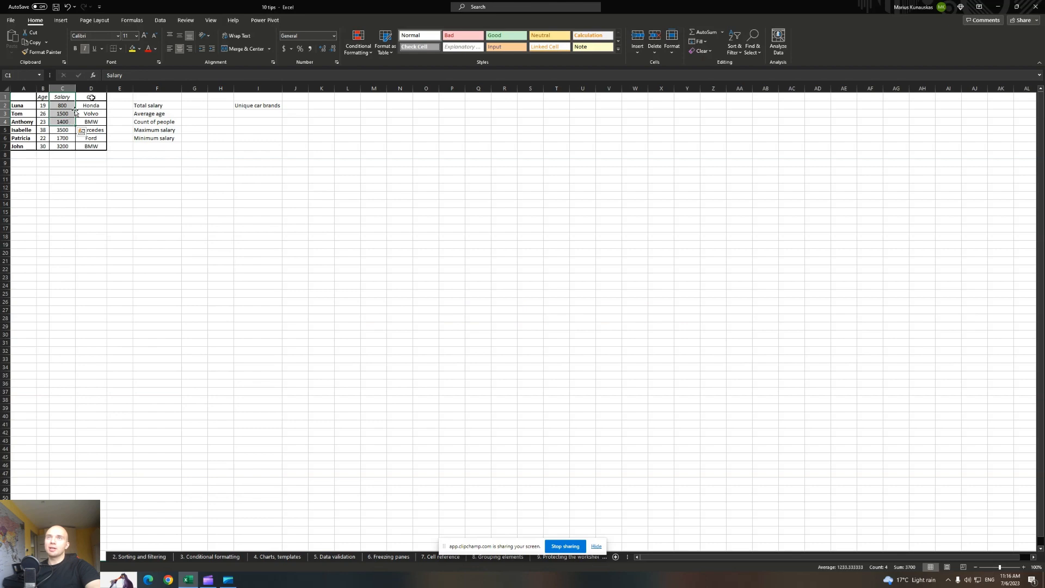
Enter =SUM(C2:C7) in G2 so Total salary shows 12100.
{"action": "left_click_drag", "start_coordinate": [91, 97], "coordinate": [98, 126]}
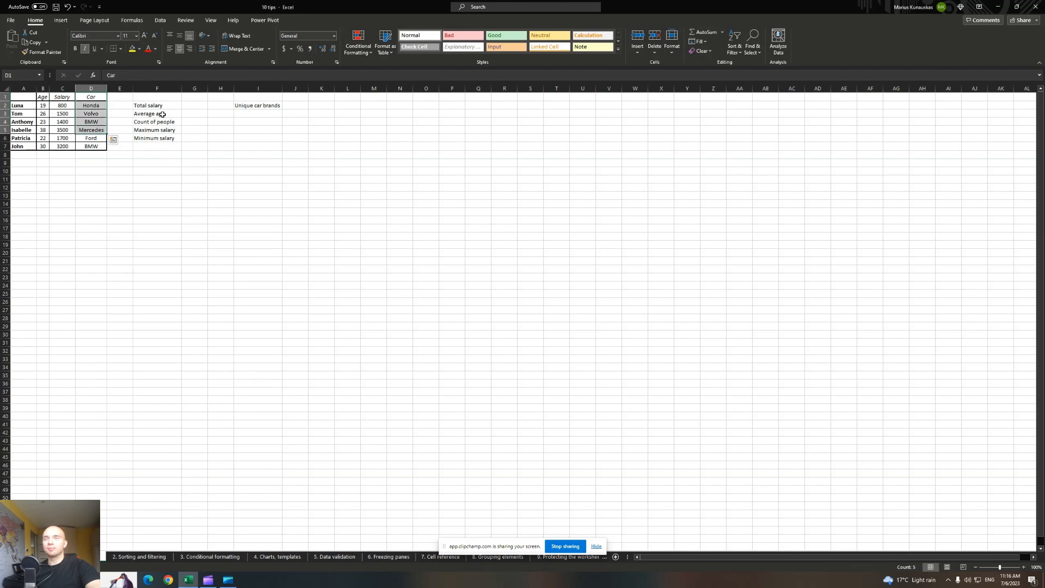
{"action": "left_click", "coordinate": [193, 106]}
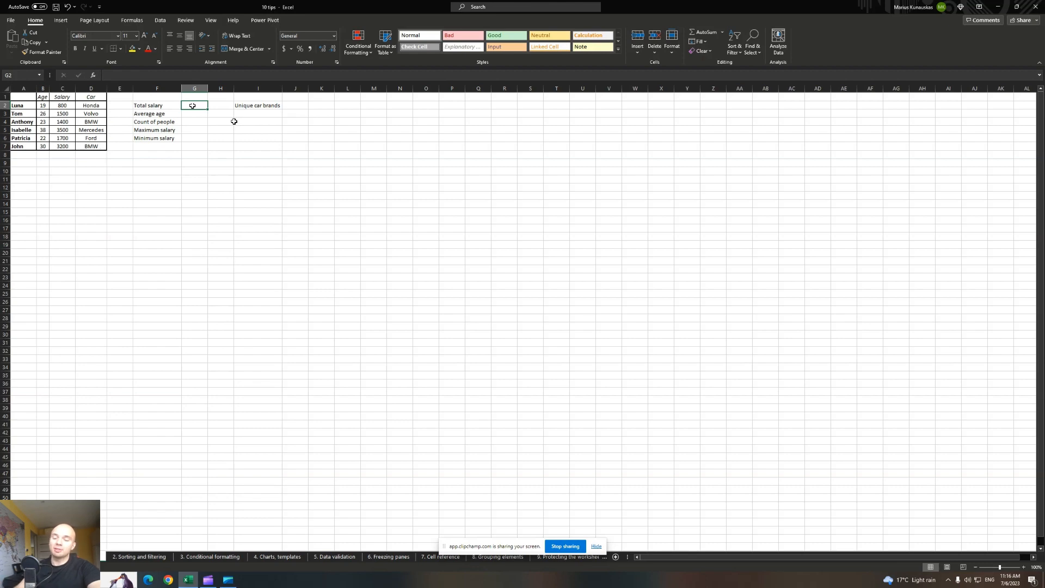
{"action": "type", "text": "="}
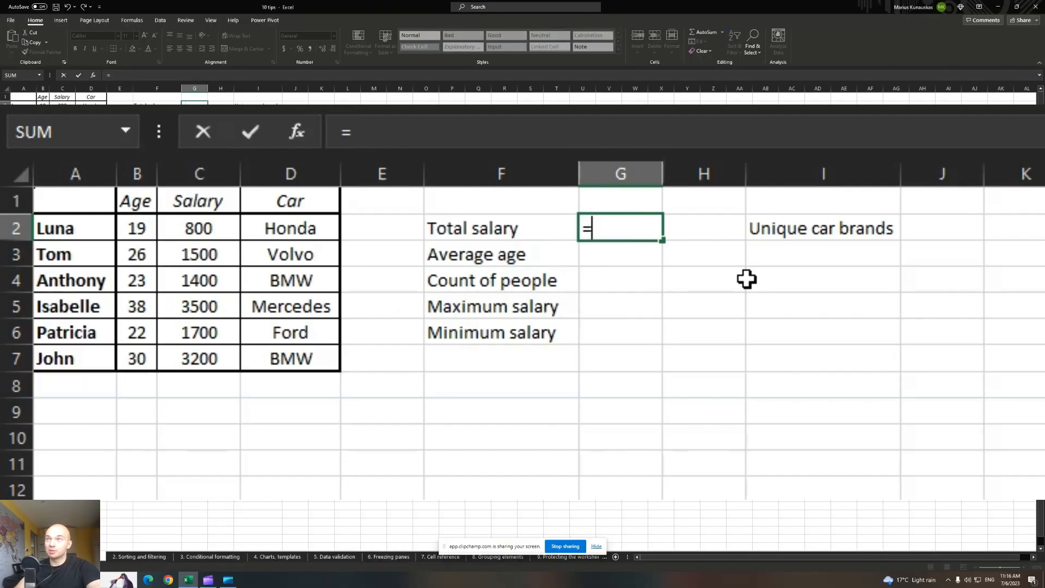
{"action": "type", "text": "sum"}
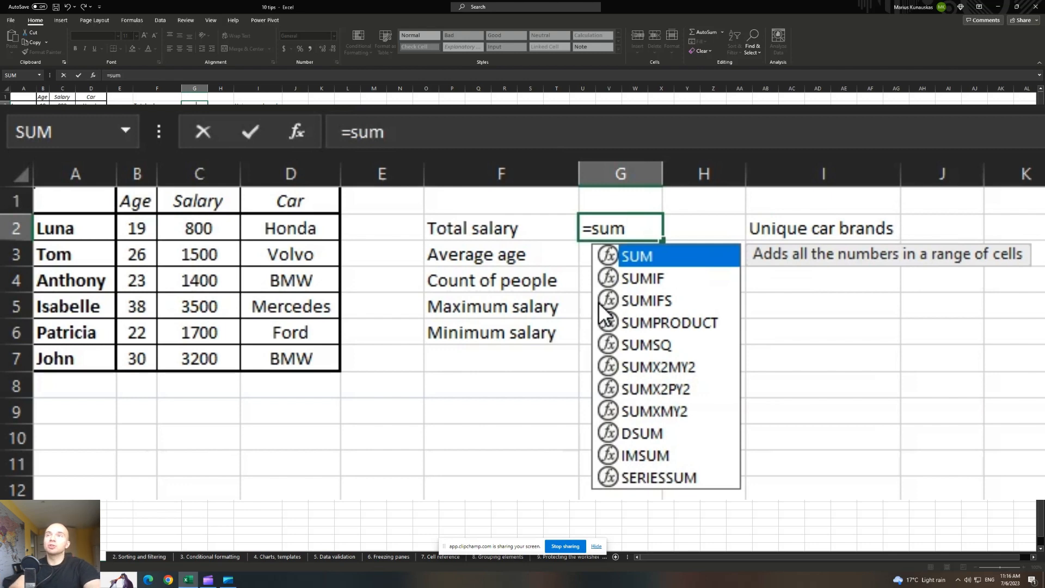
{"action": "type", "text": "("}
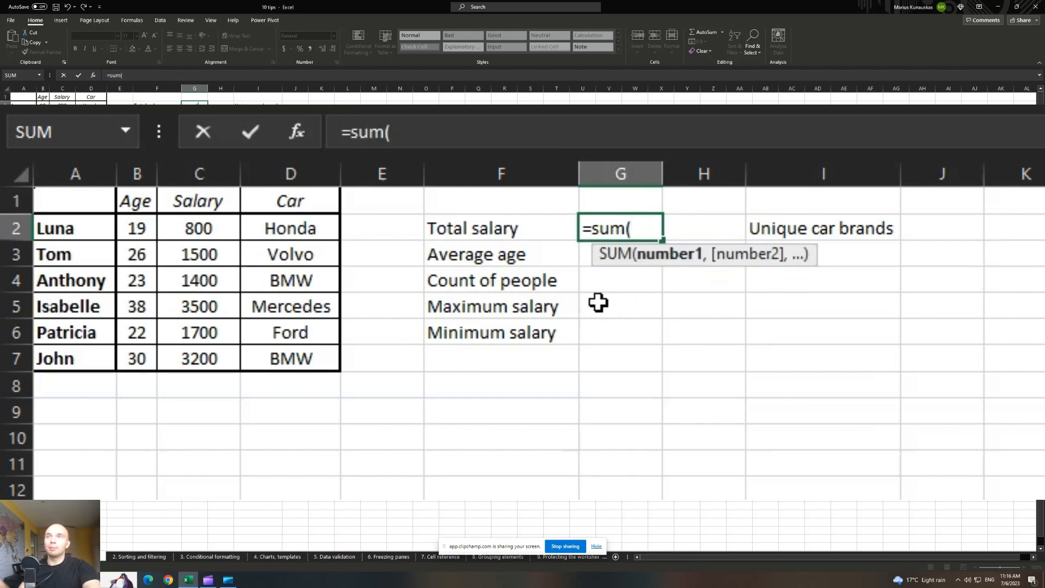
{"action": "left_click_drag", "start_coordinate": [205, 226], "coordinate": [214, 357]}
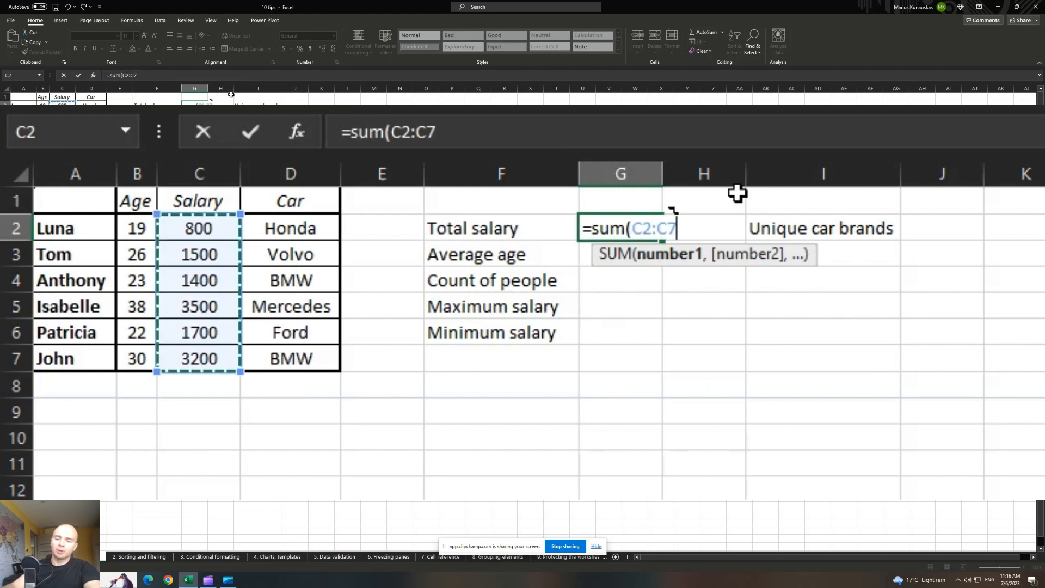
{"action": "key", "text": "Return"}
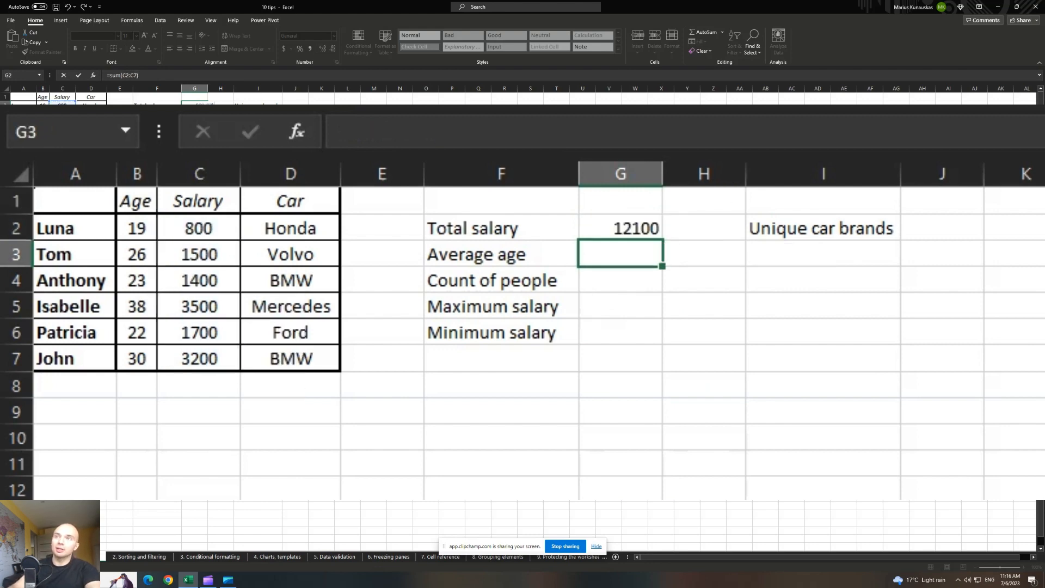
Enter =AVERAGE(B2:B7) in G3 so Average age shows 26.33333.
{"action": "left_click", "coordinate": [630, 224]}
{"action": "left_click", "coordinate": [633, 249]}
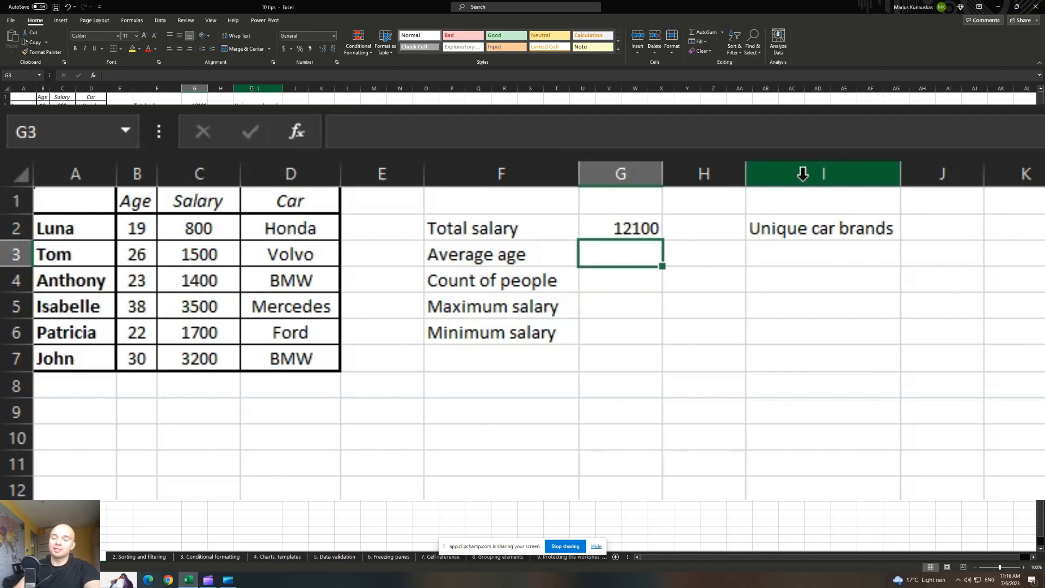
{"action": "type", "text": "="}
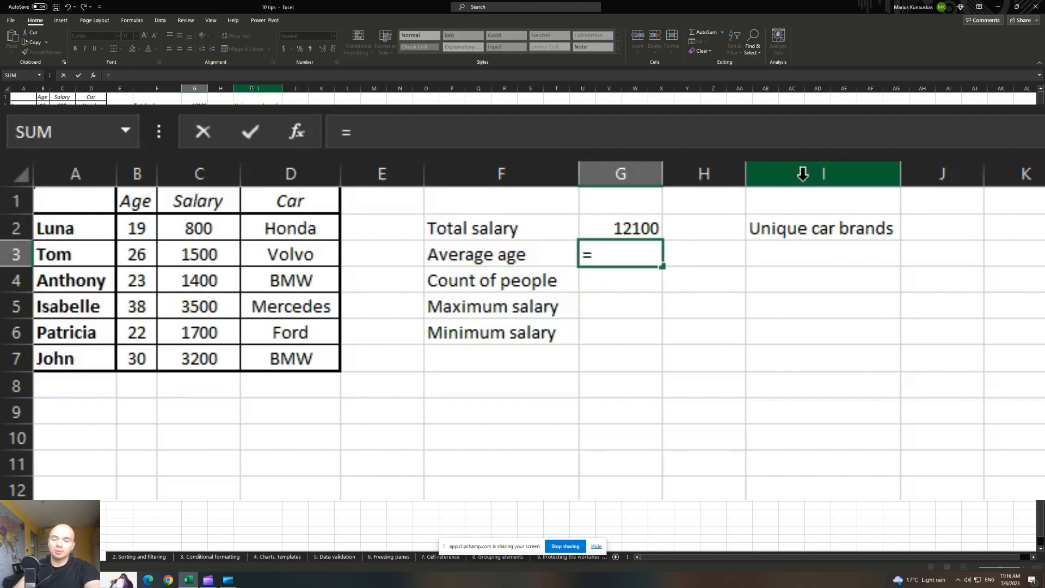
{"action": "type", "text": "average"}
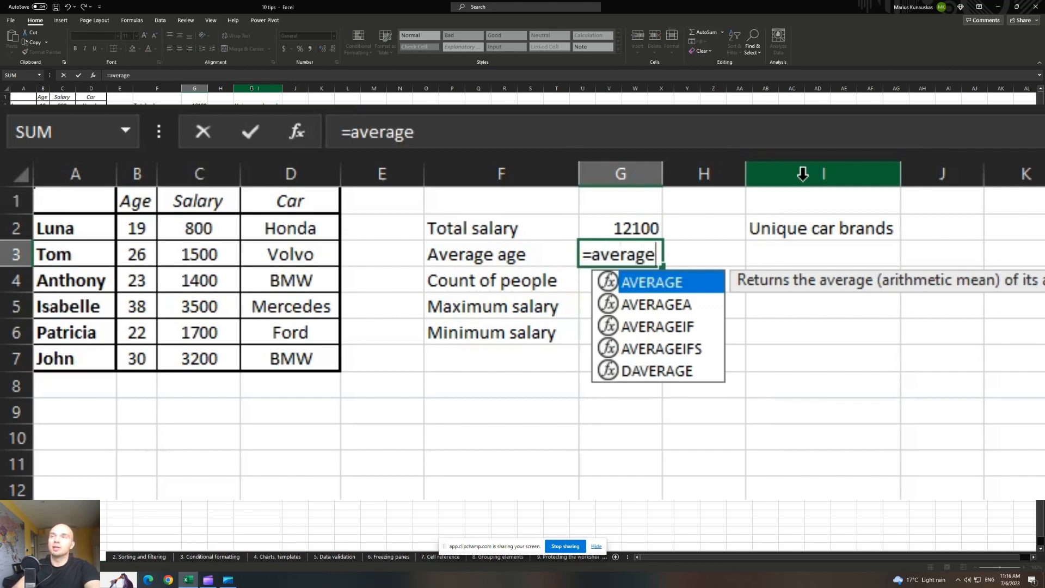
{"action": "type", "text": "("}
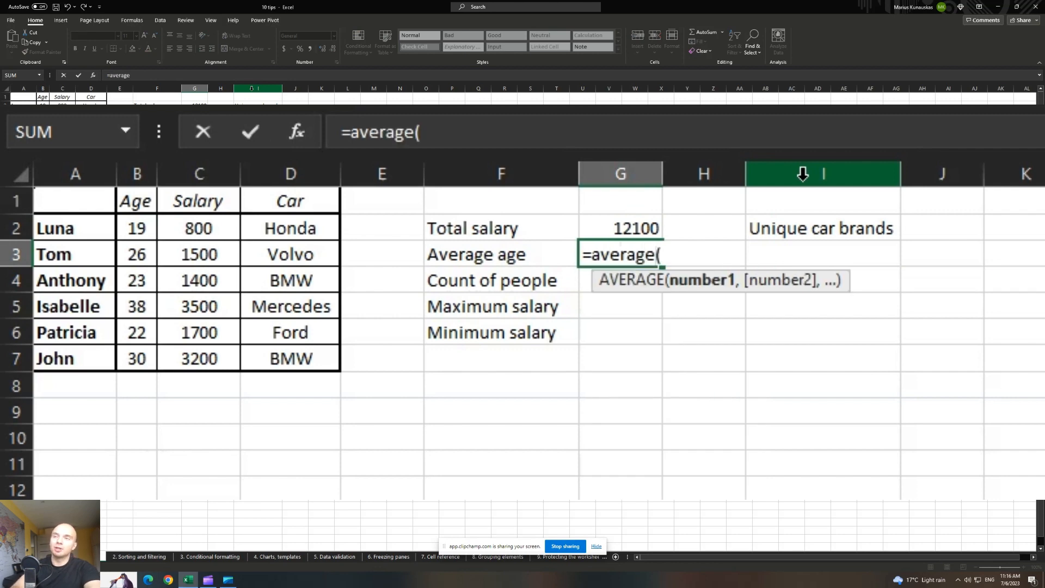
{"action": "left_click", "coordinate": [142, 233]}
{"action": "left_click_drag", "start_coordinate": [142, 234], "coordinate": [144, 358]}
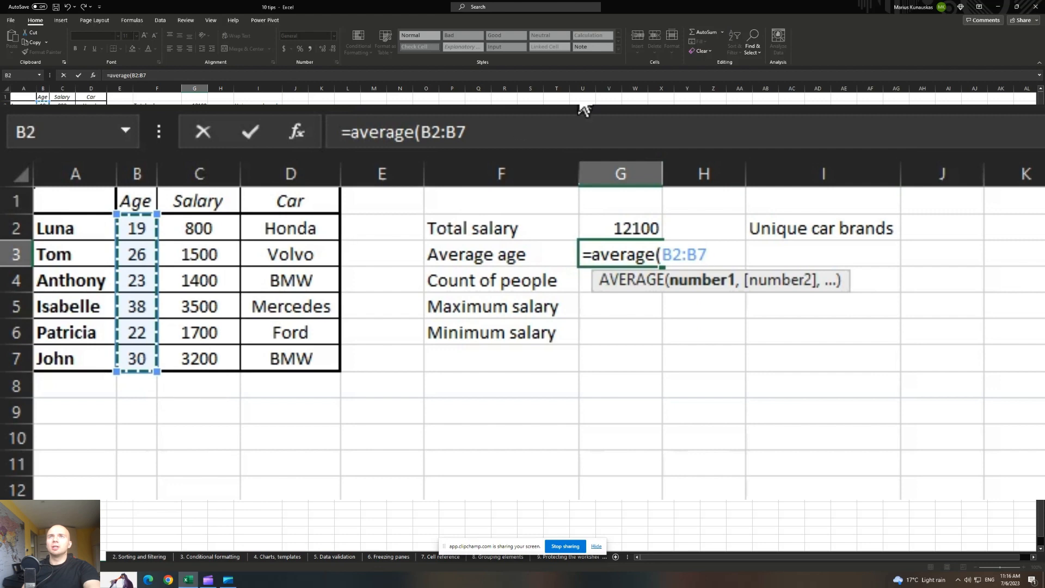
{"action": "type", "text": ")"}
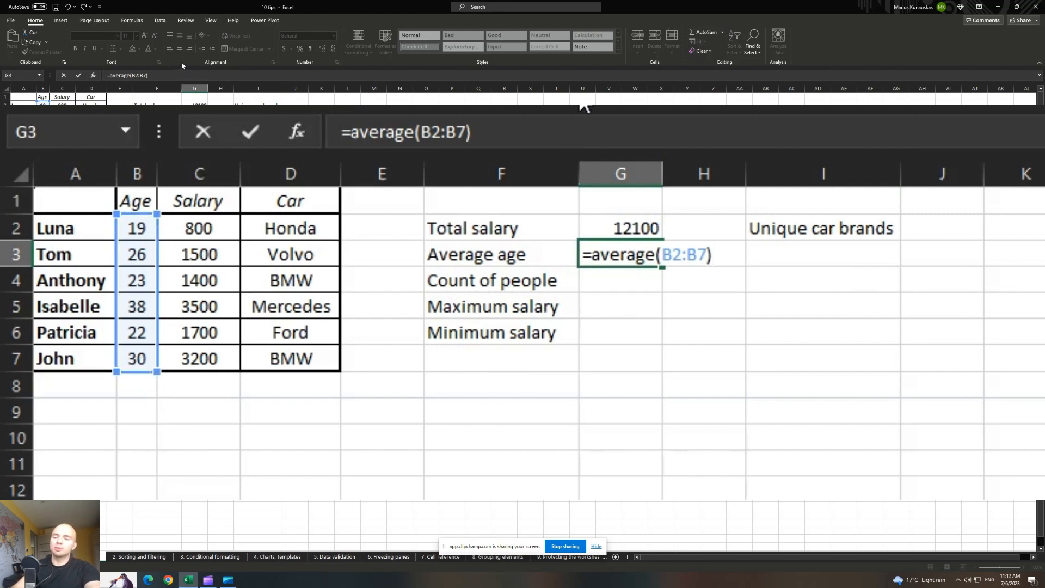
{"action": "key", "text": "Return"}
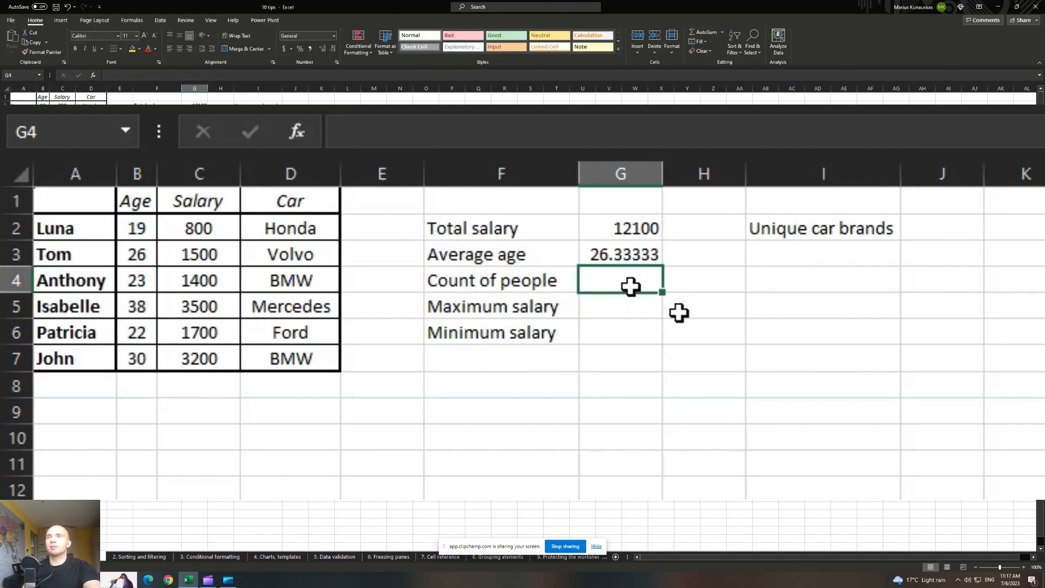
Enter =COUNT(A2:A7) in G4 for the count of people.
{"action": "double_click", "coordinate": [615, 278]}
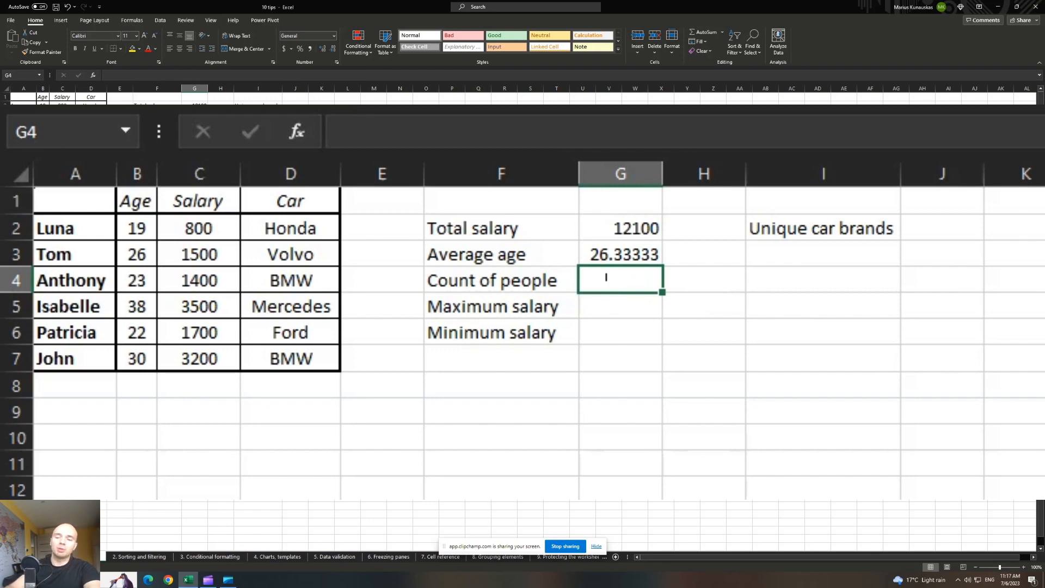
{"action": "type", "text": "=count"}
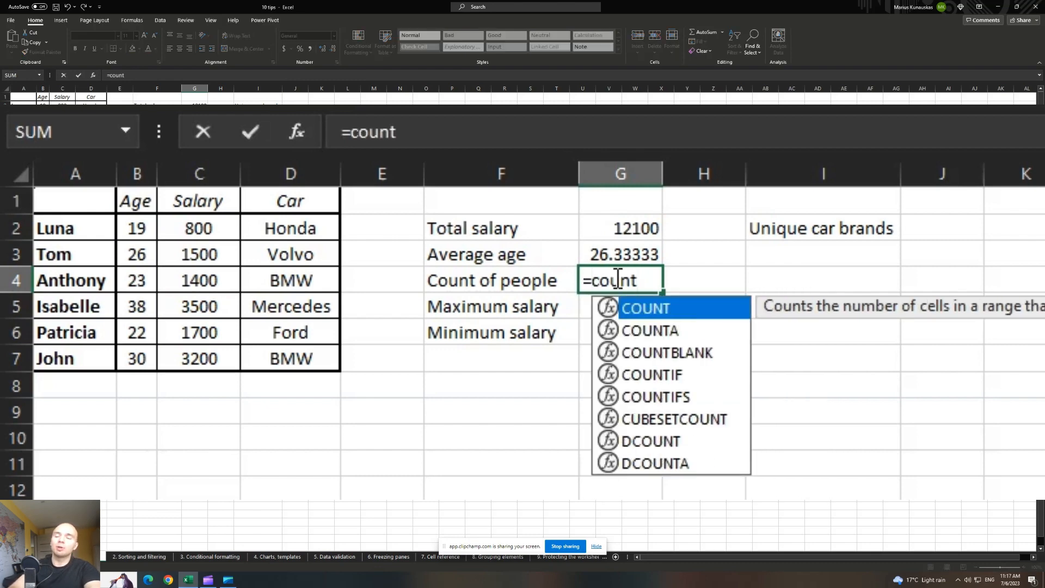
{"action": "type", "text": "("}
{"action": "left_click_drag", "start_coordinate": [75, 225], "coordinate": [73, 359]}
{"action": "type", "text": ")"}
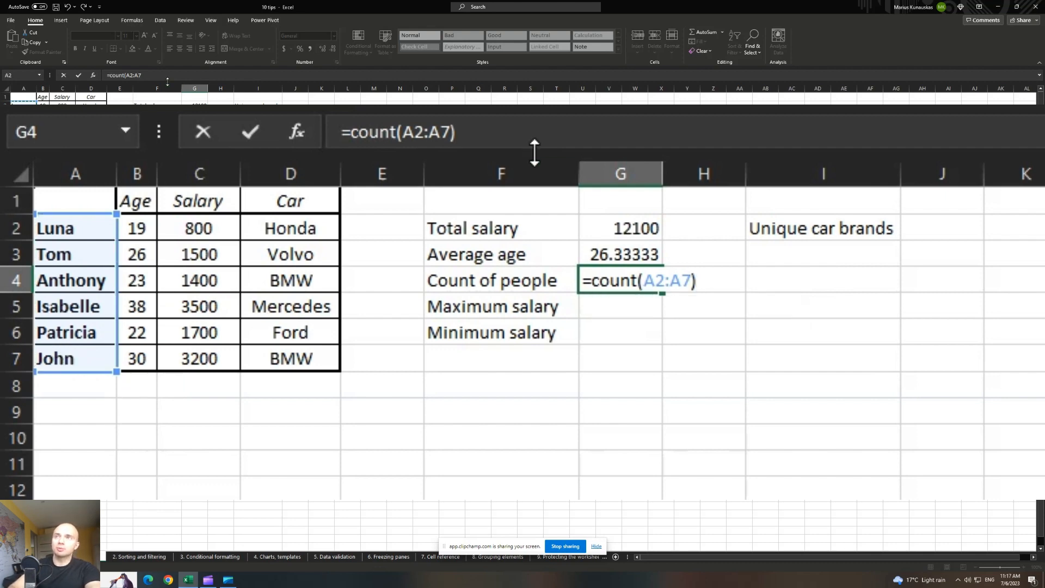
{"action": "key", "text": "Return"}
Rewrite G4 as =COUNT(B2:B7) so Count of people shows 6.
{"action": "left_click", "coordinate": [649, 275]}
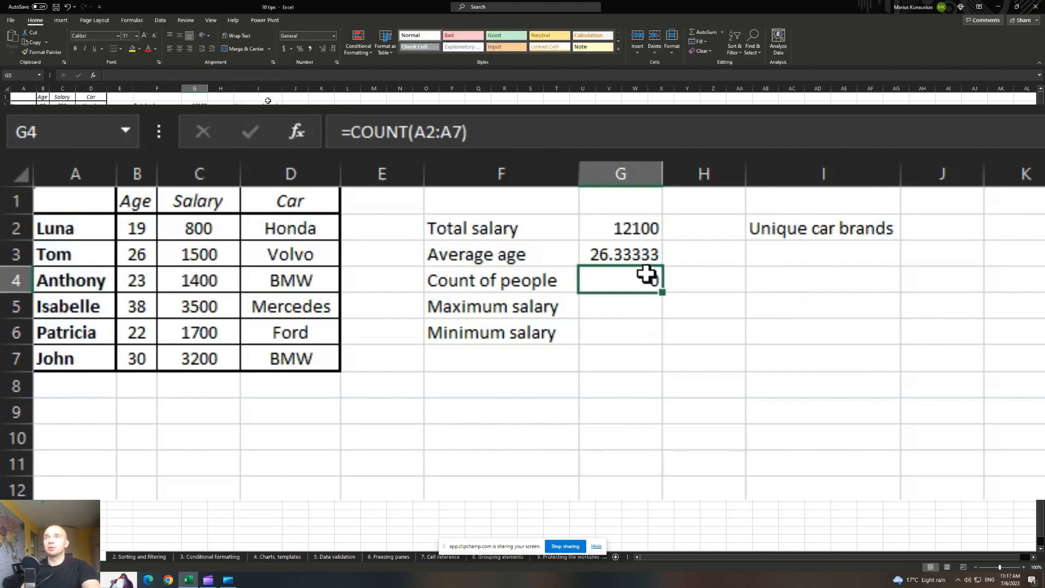
{"action": "left_click", "coordinate": [569, 135]}
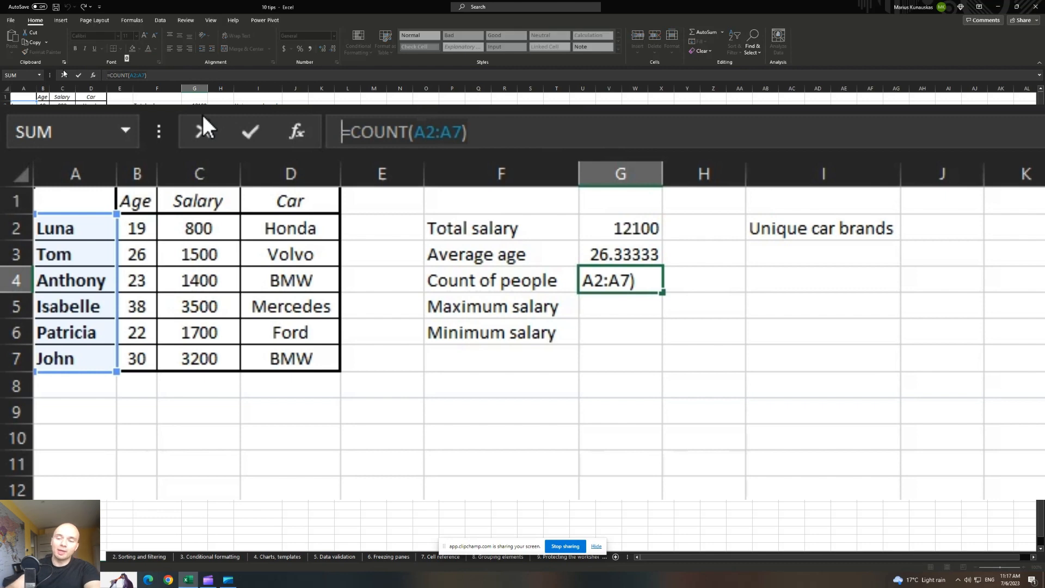
{"action": "key", "text": "ctrl+a"}
{"action": "type", "text": "=count"}
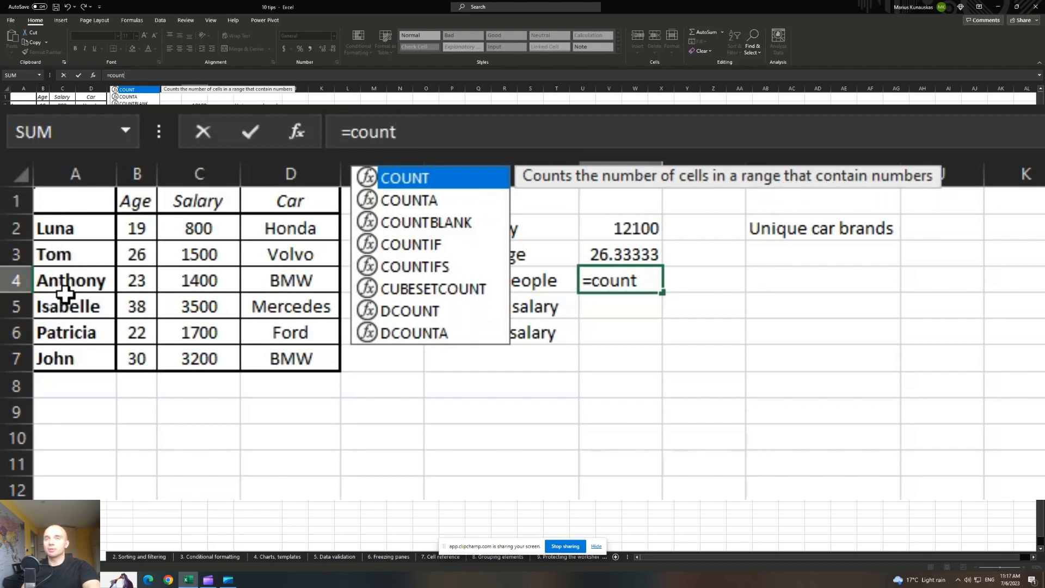
{"action": "left_click", "coordinate": [421, 202]}
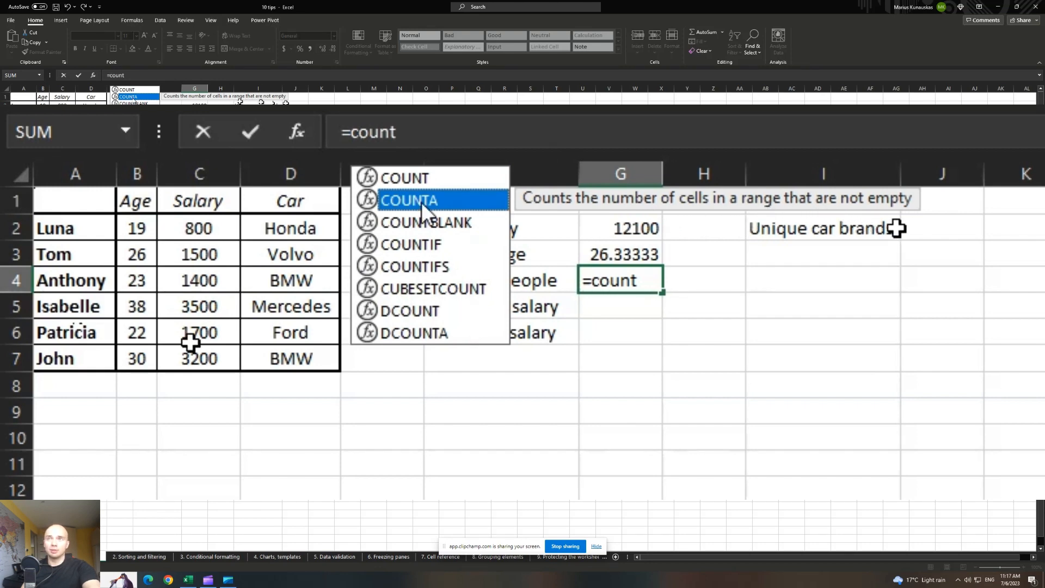
{"action": "left_click", "coordinate": [432, 181]}
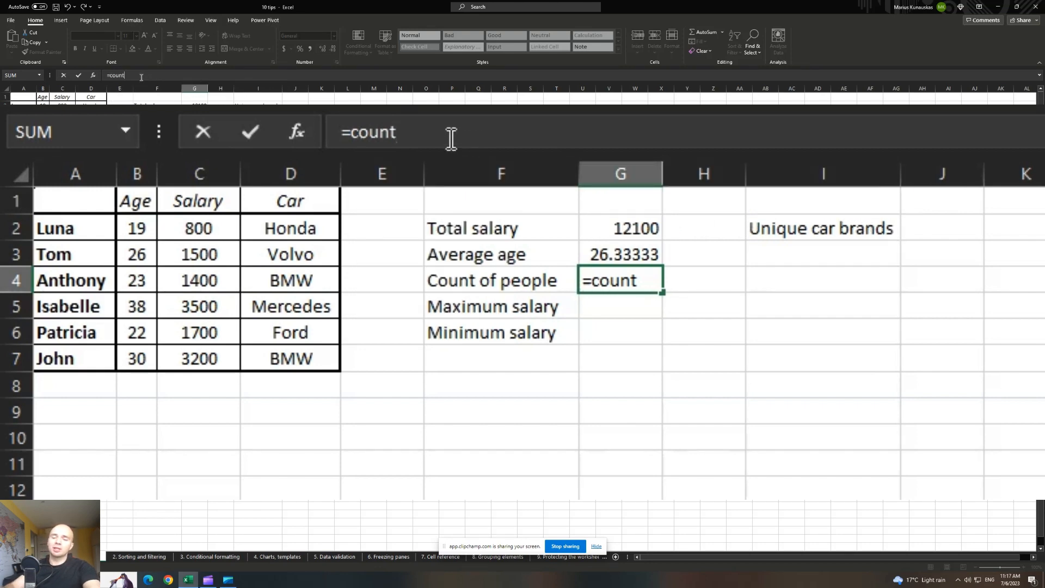
{"action": "type", "text": "("}
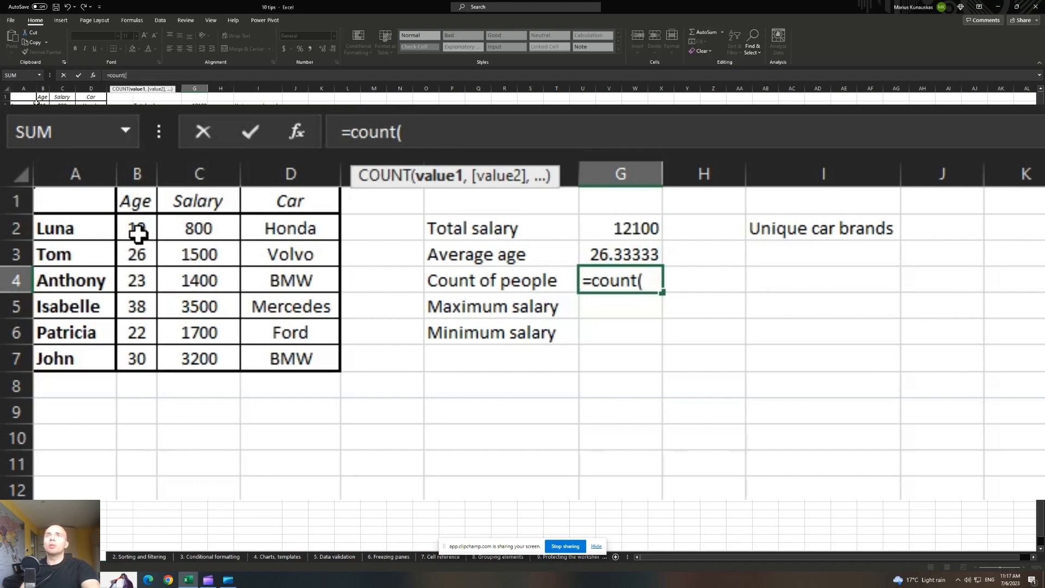
{"action": "left_click_drag", "start_coordinate": [130, 229], "coordinate": [124, 340]}
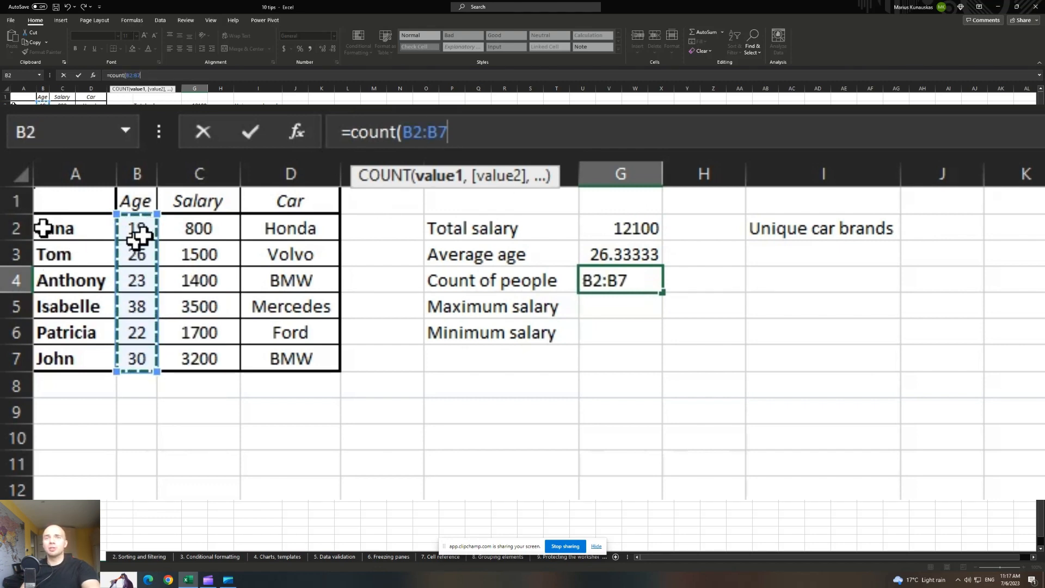
{"action": "type", "text": ")"}
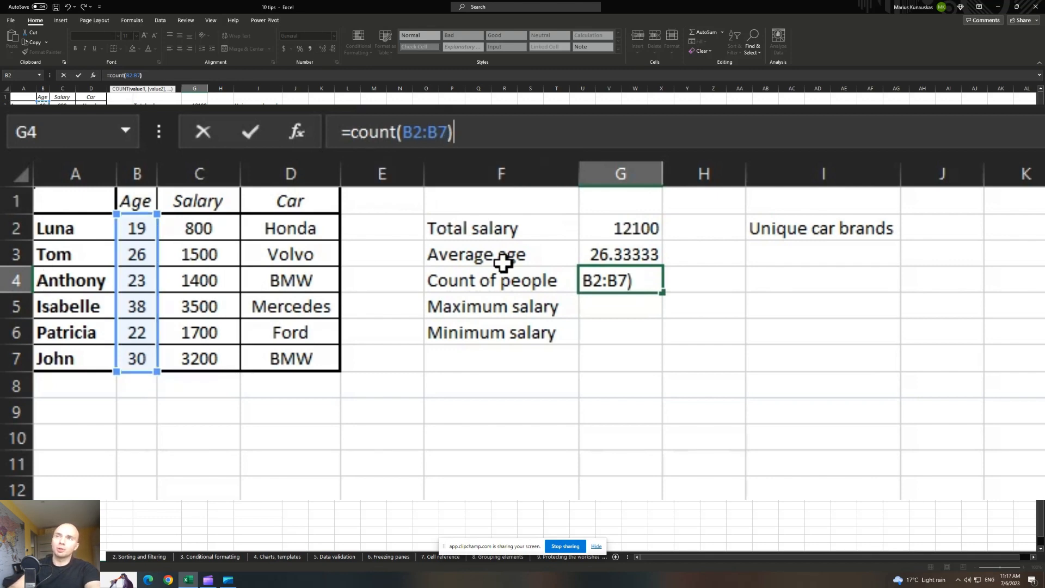
{"action": "key", "text": "Return"}
{"action": "left_click", "coordinate": [637, 272]}
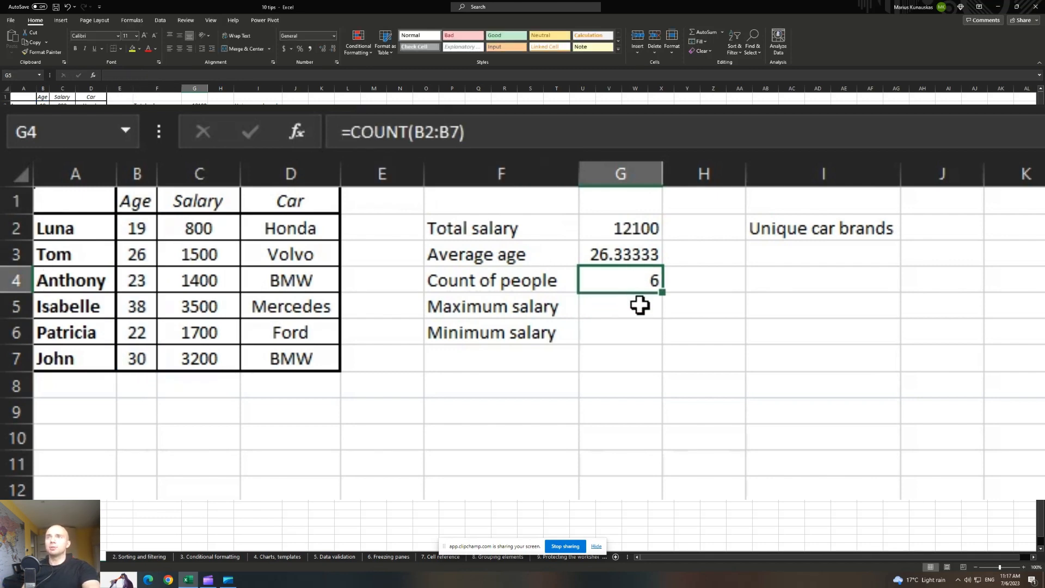
Enter =MAX(C2:C7) in G5 so Maximum salary shows 3500.
{"action": "left_click", "coordinate": [639, 303]}
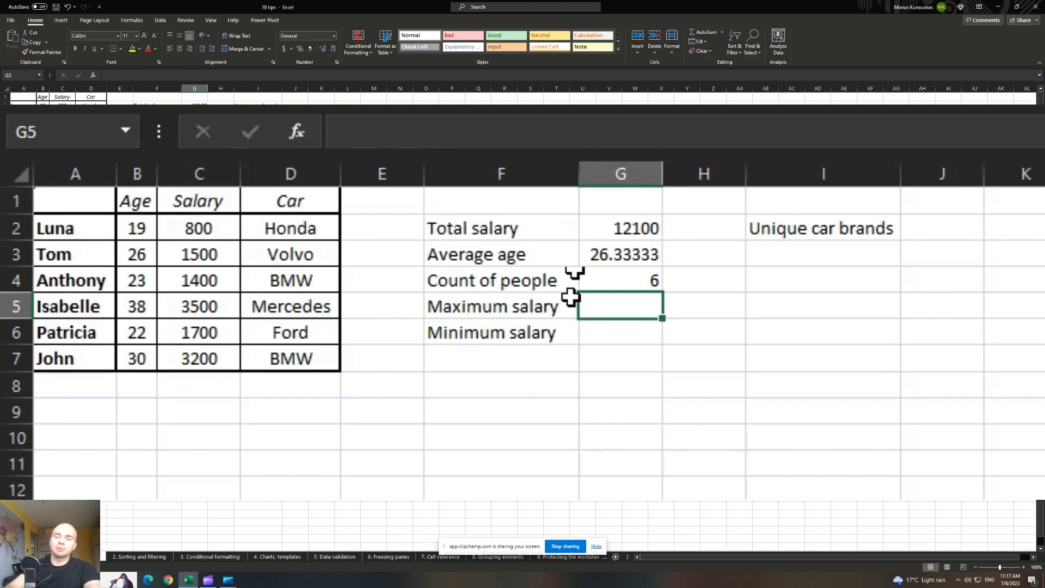
{"action": "type", "text": "=max"}
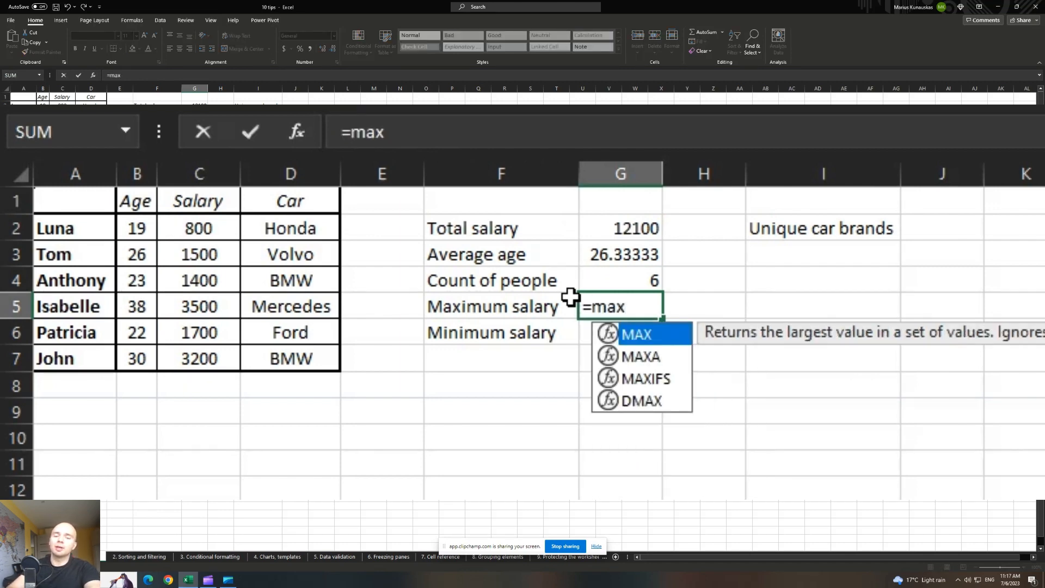
{"action": "type", "text": "("}
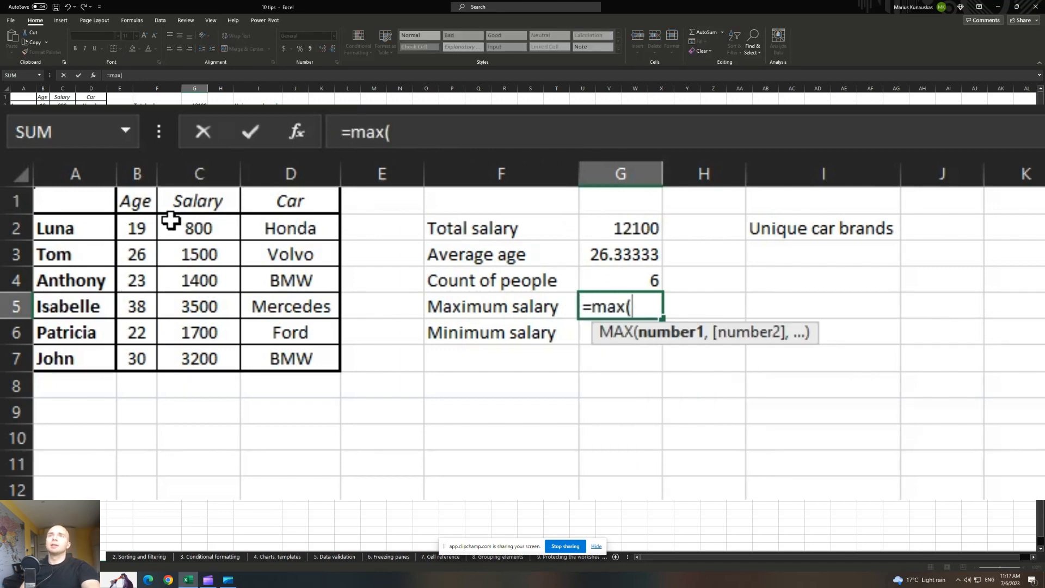
{"action": "left_click_drag", "start_coordinate": [172, 217], "coordinate": [189, 350]}
{"action": "type", "text": ")"}
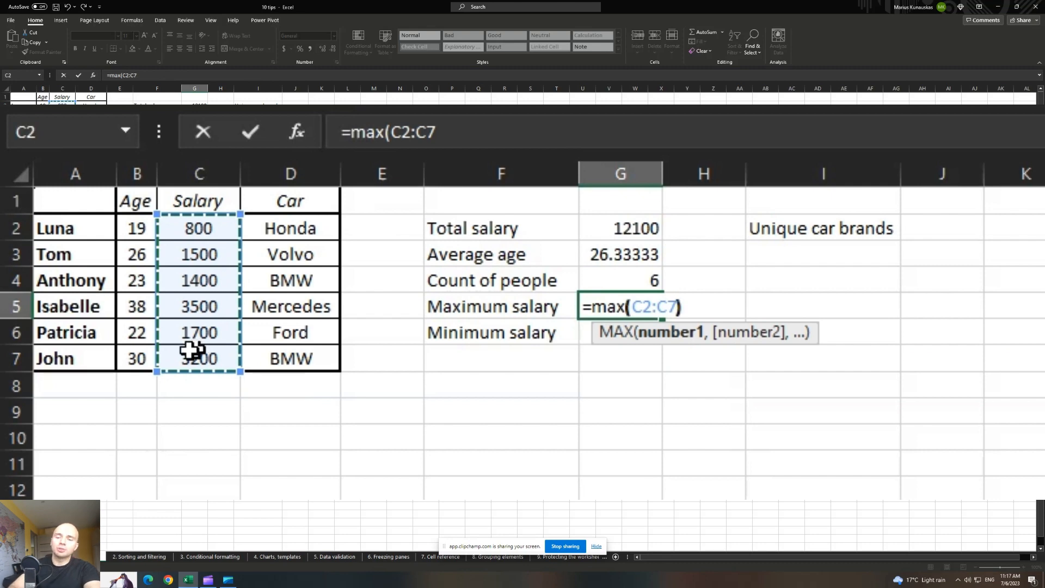
{"action": "key", "text": "Return"}
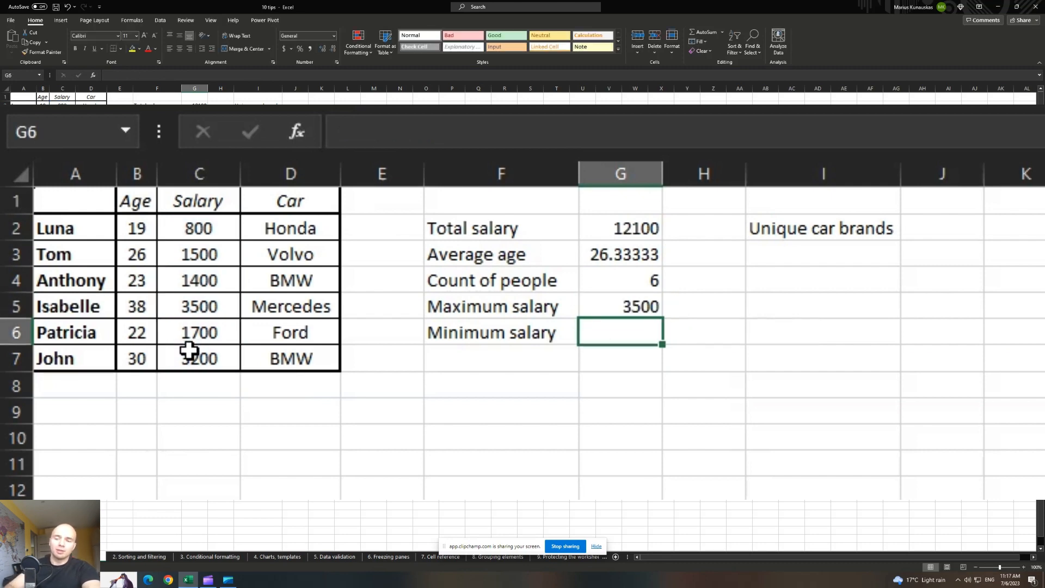
Enter =MIN(C2:C7) in G6 so Minimum salary shows 800.
{"action": "type", "text": "=min"}
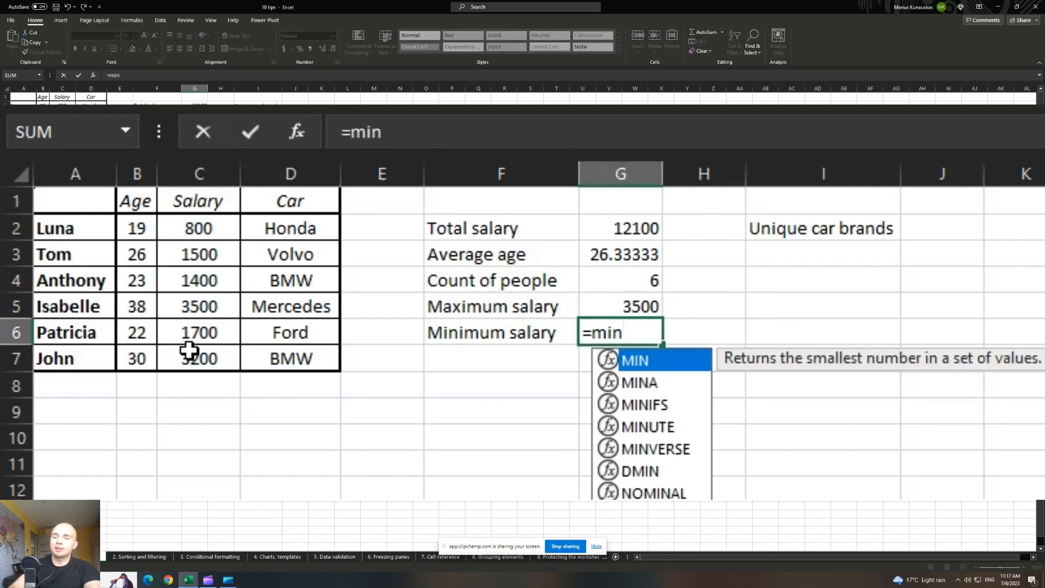
{"action": "type", "text": "("}
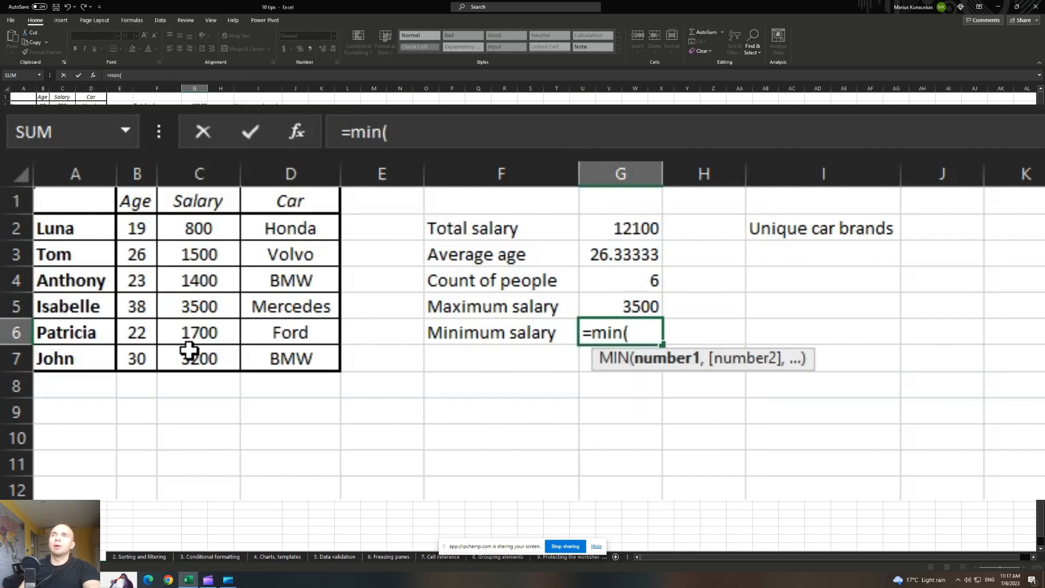
{"action": "left_click_drag", "start_coordinate": [194, 233], "coordinate": [155, 353]}
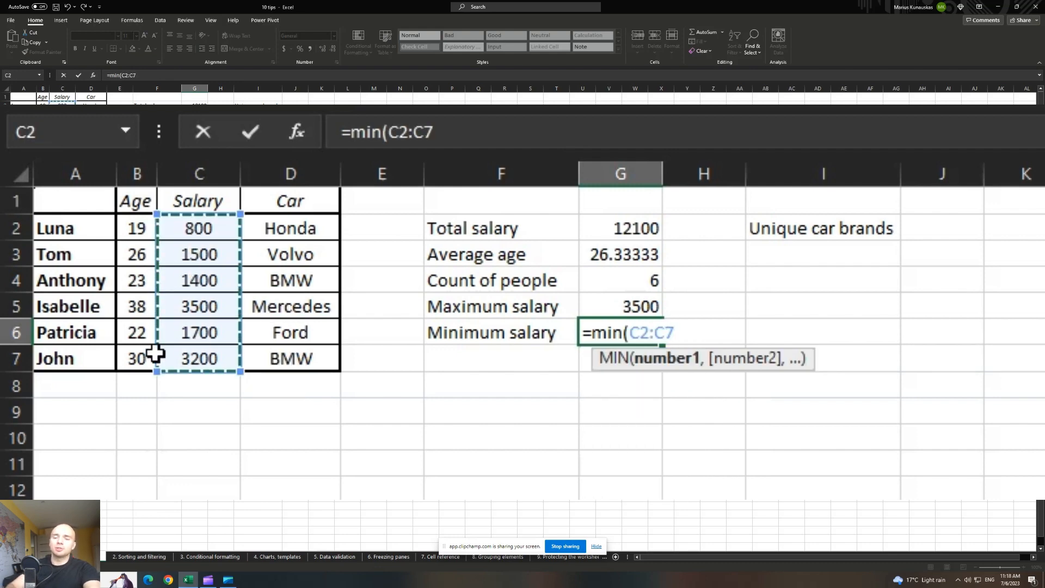
{"action": "type", "text": ")"}
{"action": "key", "text": "Return"}
Enter =UNIQUE(D2:D7) in J2 to spill the list of unique car brands.
{"action": "left_click", "coordinate": [930, 233]}
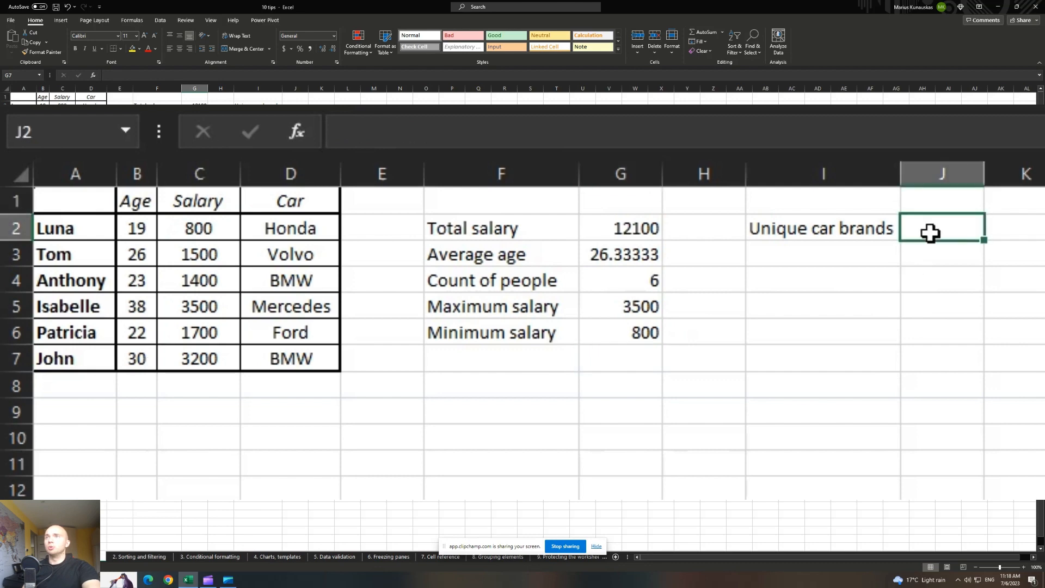
{"action": "type", "text": "="}
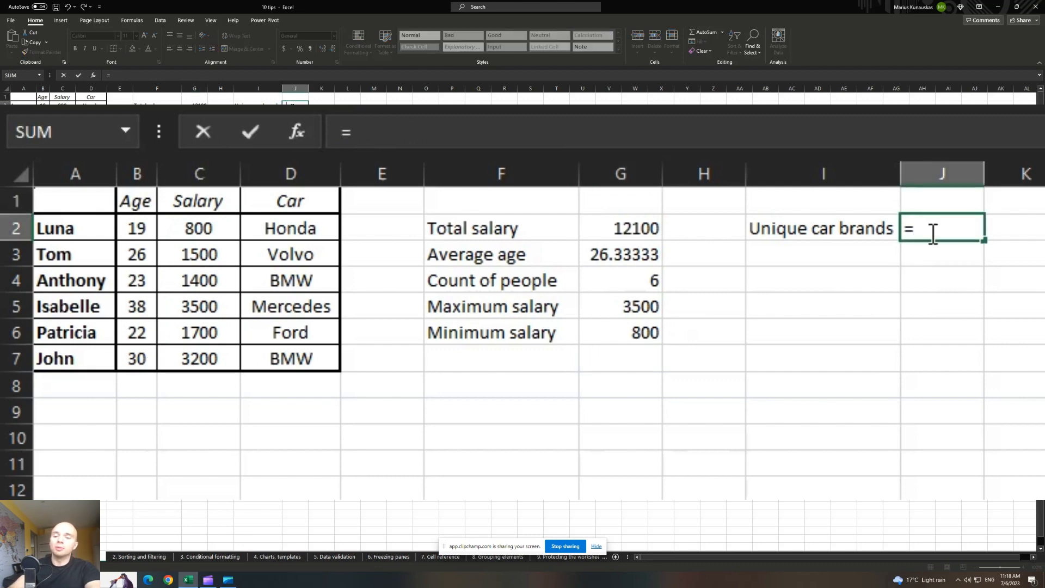
{"action": "type", "text": "unique("}
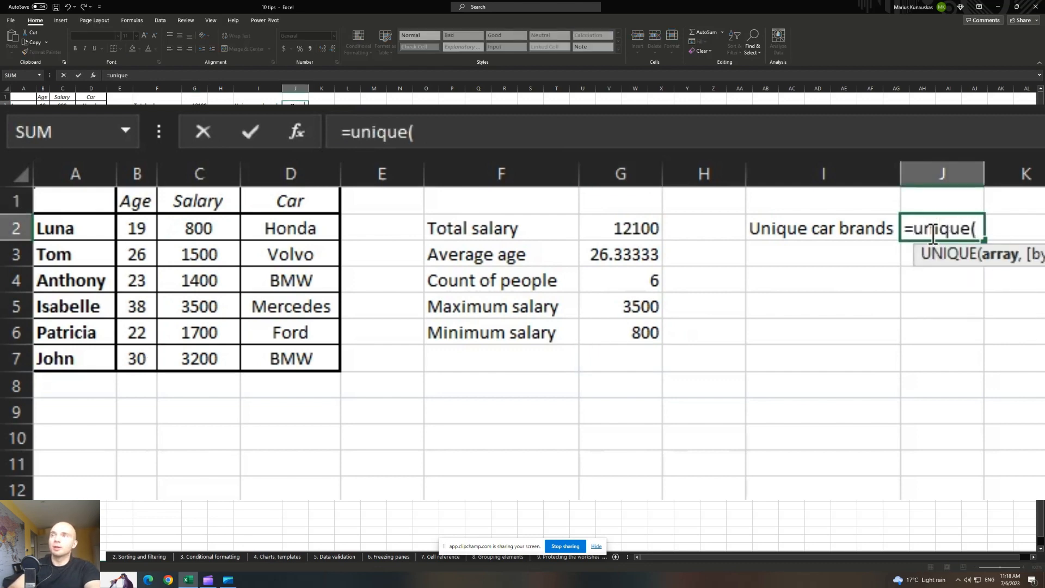
{"action": "left_click_drag", "start_coordinate": [294, 228], "coordinate": [287, 358]}
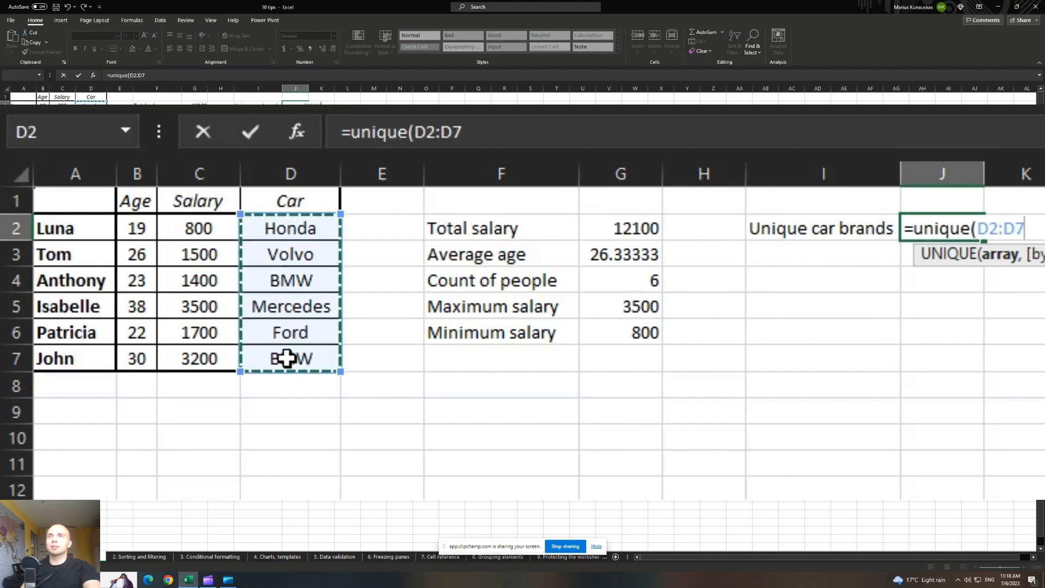
{"action": "type", "text": ")"}
{"action": "key", "text": "Return"}
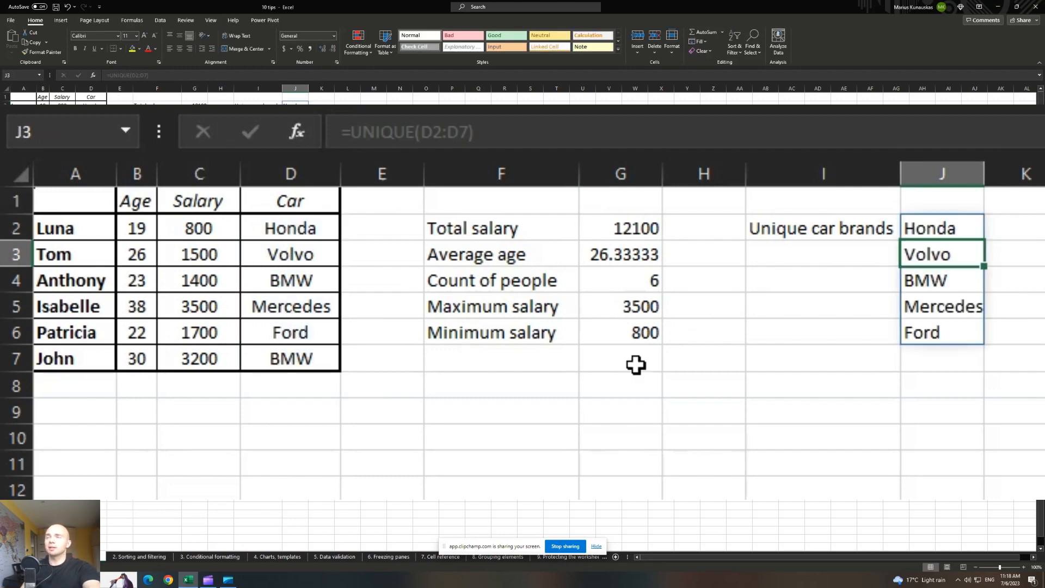
{"action": "left_click_drag", "start_coordinate": [296, 105], "coordinate": [298, 136]}
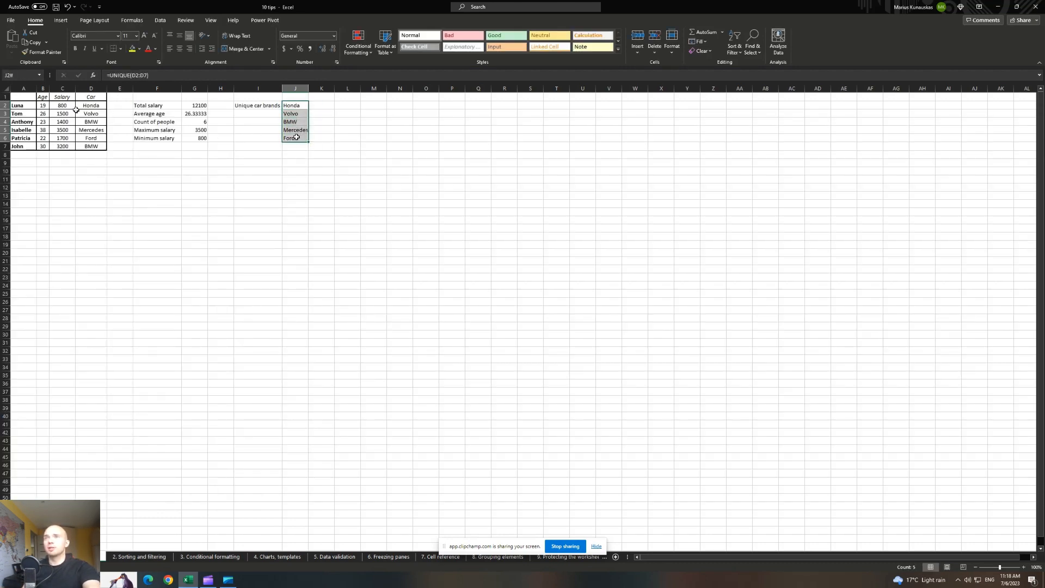
{"action": "left_click", "coordinate": [92, 106]}
{"action": "left_click_drag", "start_coordinate": [94, 112], "coordinate": [92, 147]}
{"action": "left_click", "coordinate": [95, 122]}
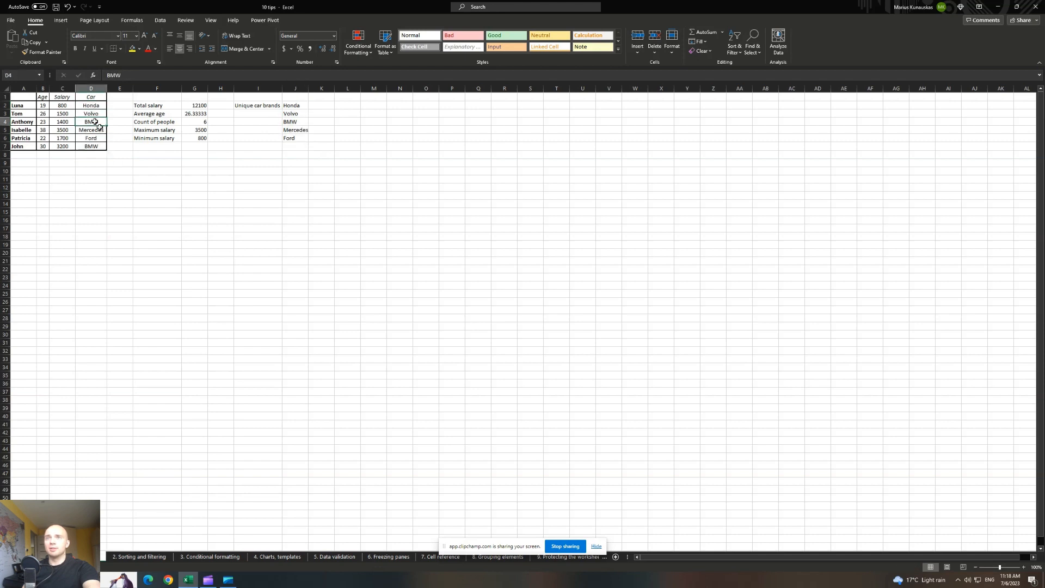
{"action": "left_click", "coordinate": [98, 147], "text": "ctrl"}
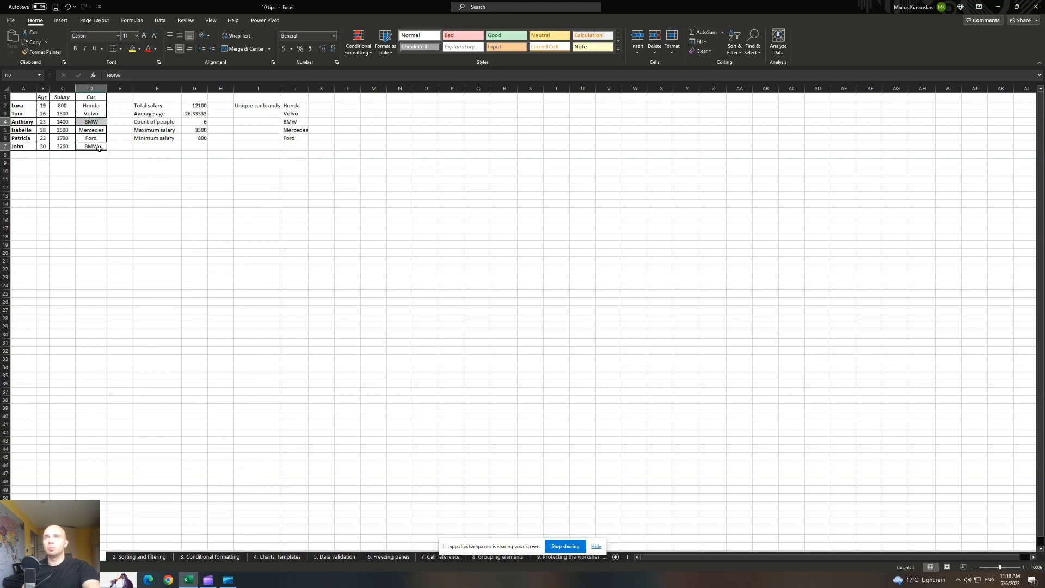
{"action": "left_click", "coordinate": [219, 179]}
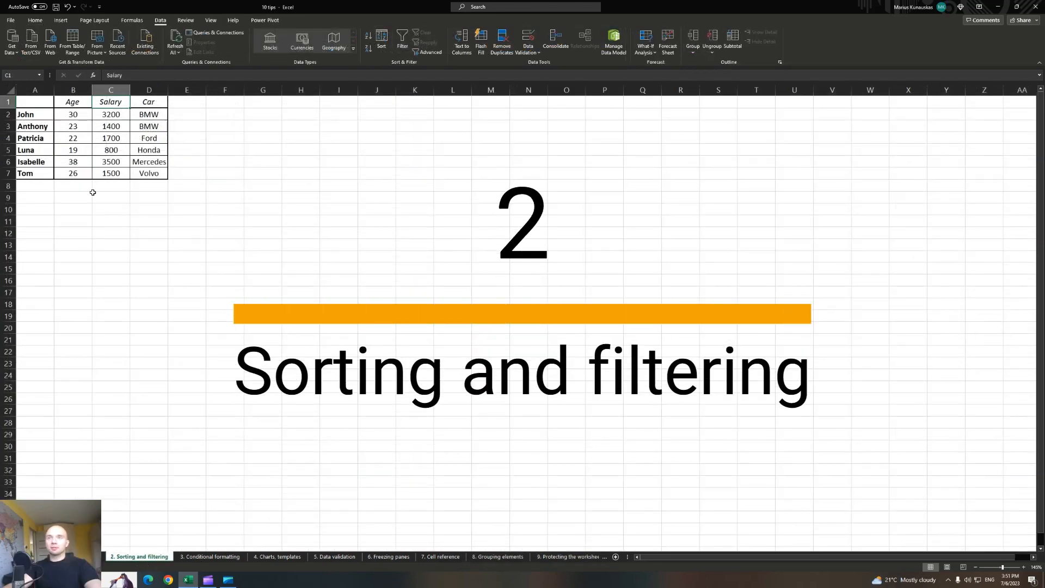
Add filter dropdowns to the A1:D7 table headers using Data > Filter.
{"action": "left_click_drag", "start_coordinate": [33, 101], "coordinate": [151, 171]}
{"action": "left_click", "coordinate": [150, 171]}
{"action": "scroll", "coordinate": [133, 186], "scroll_direction": "up", "scroll_amount": 3, "text": "ctrl"}
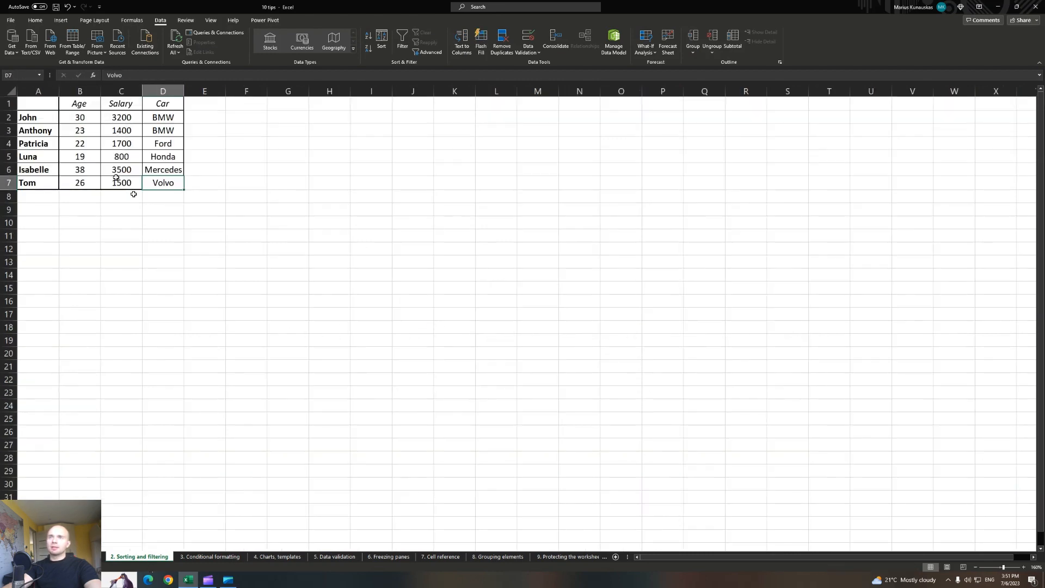
{"action": "scroll", "coordinate": [139, 210], "scroll_direction": "up", "scroll_amount": 4, "text": "ctrl"}
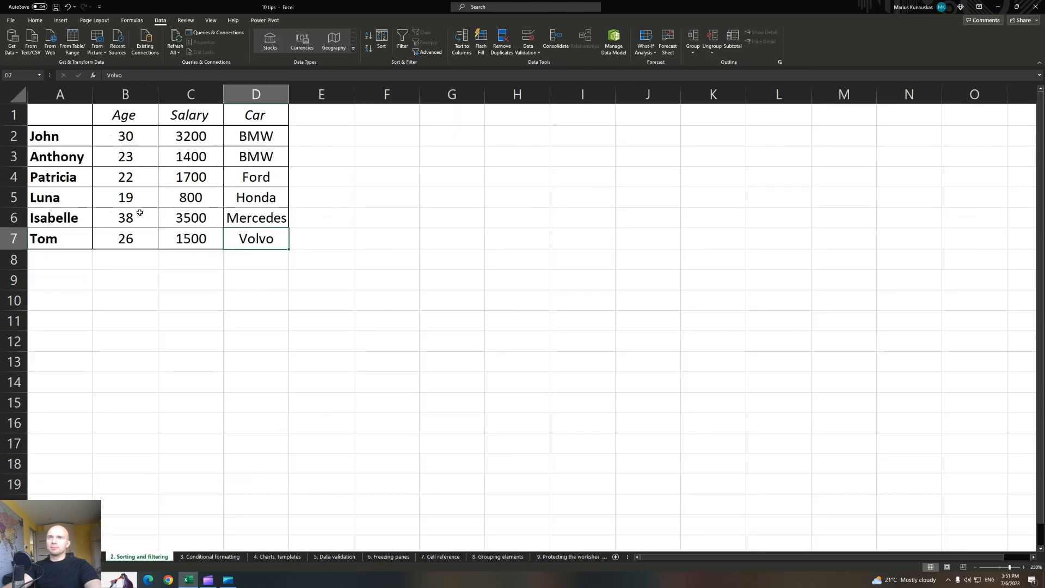
{"action": "scroll", "coordinate": [178, 218], "scroll_direction": "up", "scroll_amount": 1, "text": "ctrl"}
{"action": "left_click", "coordinate": [273, 142]}
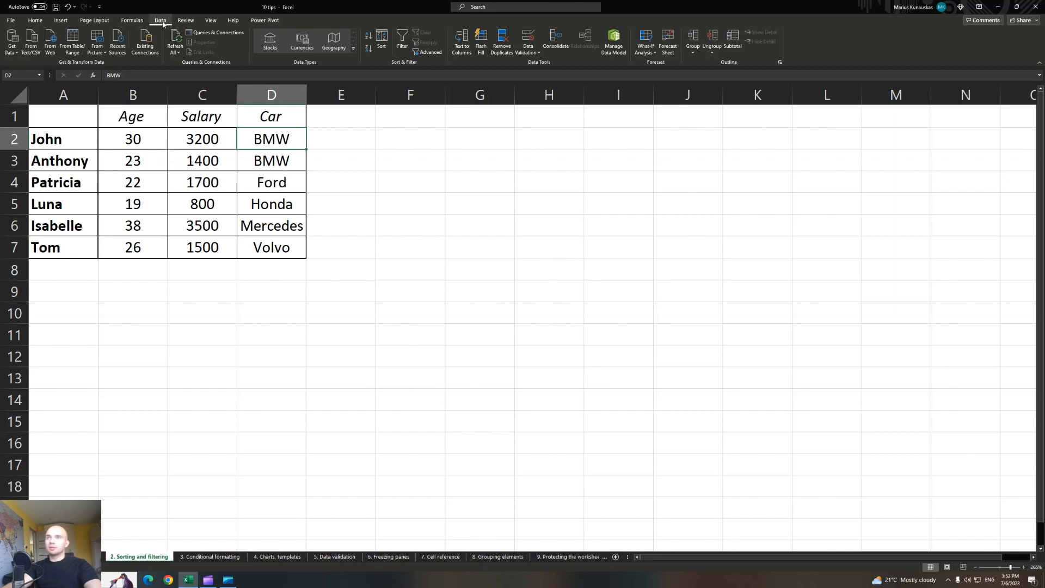
{"action": "left_click", "coordinate": [403, 41]}
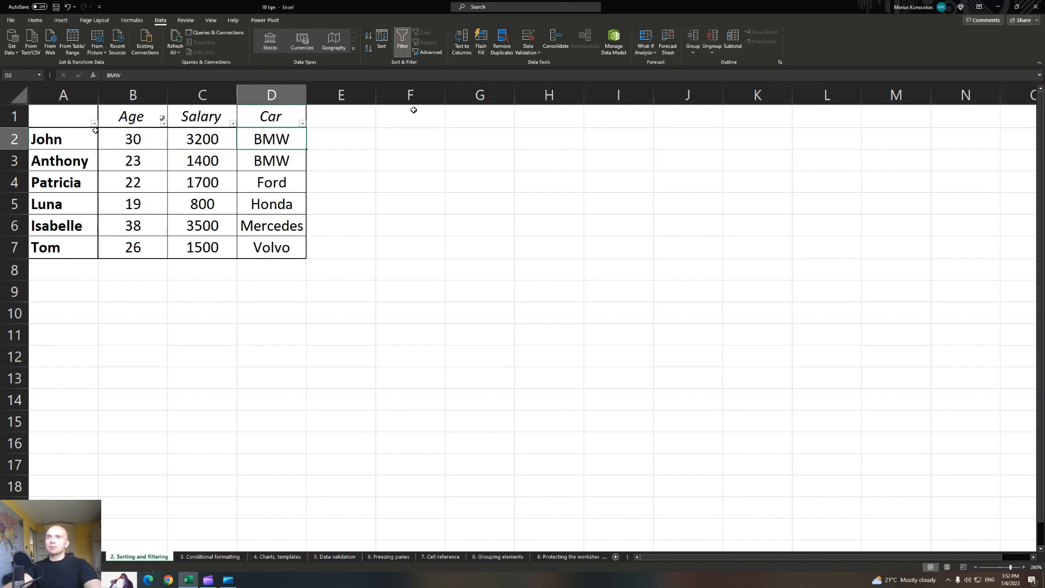
{"action": "left_click", "coordinate": [269, 116]}
{"action": "left_click", "coordinate": [303, 125]}
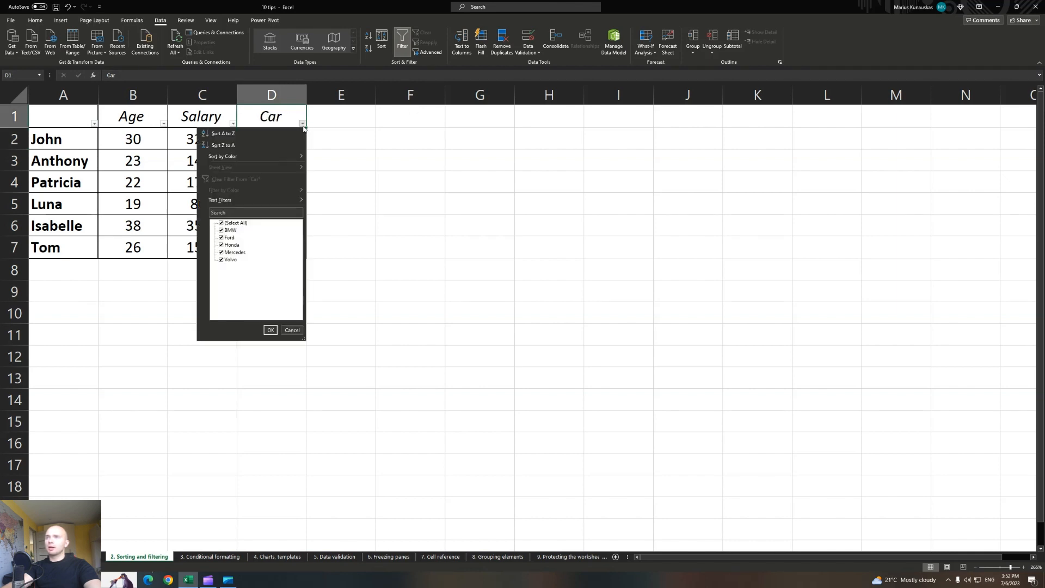
{"action": "left_click", "coordinate": [221, 223]}
{"action": "left_click", "coordinate": [221, 230]}
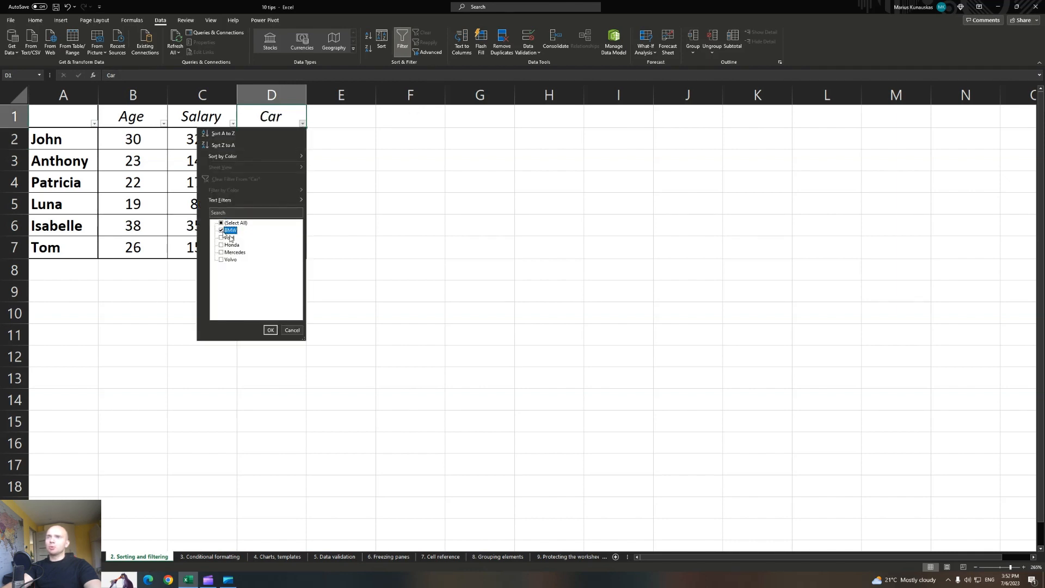
{"action": "left_click", "coordinate": [222, 238]}
{"action": "left_click", "coordinate": [268, 329]}
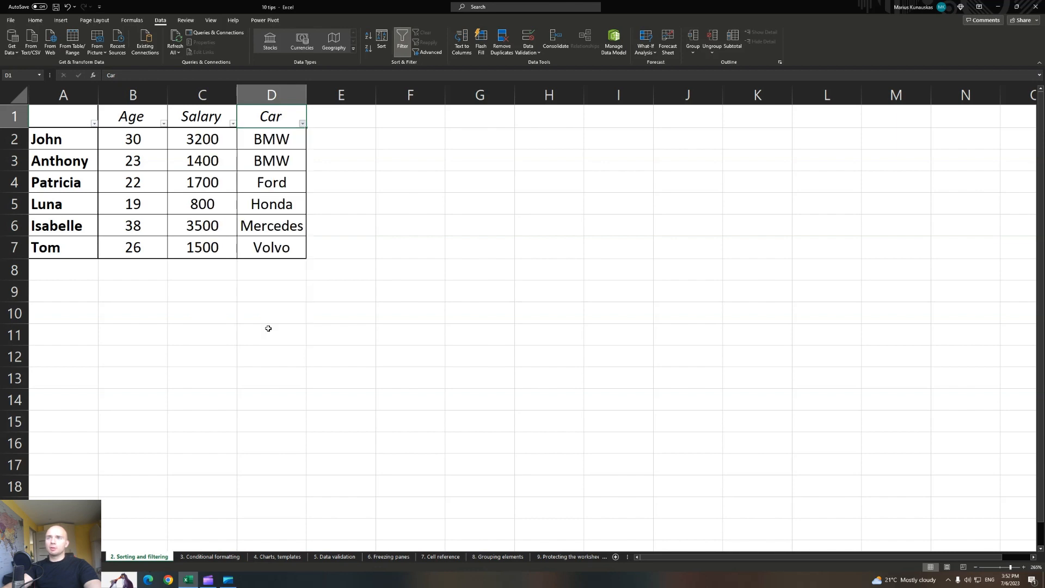
{"action": "left_click_drag", "start_coordinate": [56, 140], "coordinate": [283, 184]}
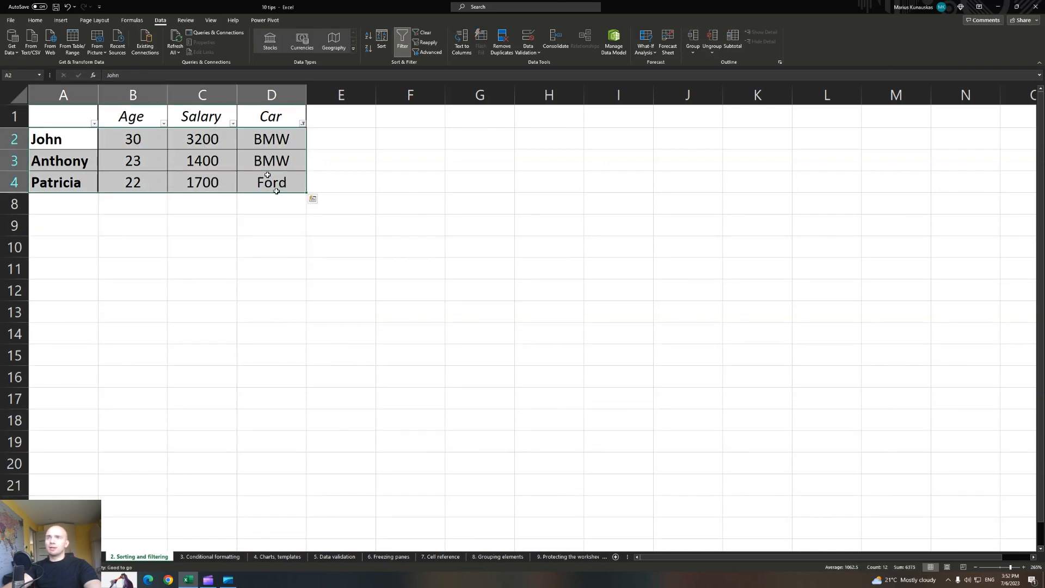
{"action": "left_click", "coordinate": [303, 124]}
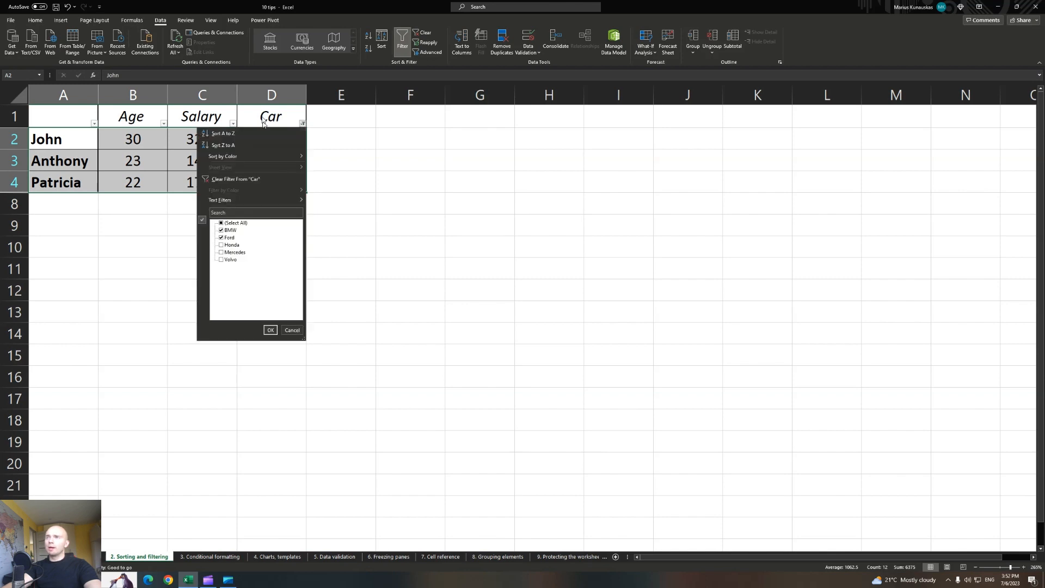
{"action": "left_click", "coordinate": [222, 223]}
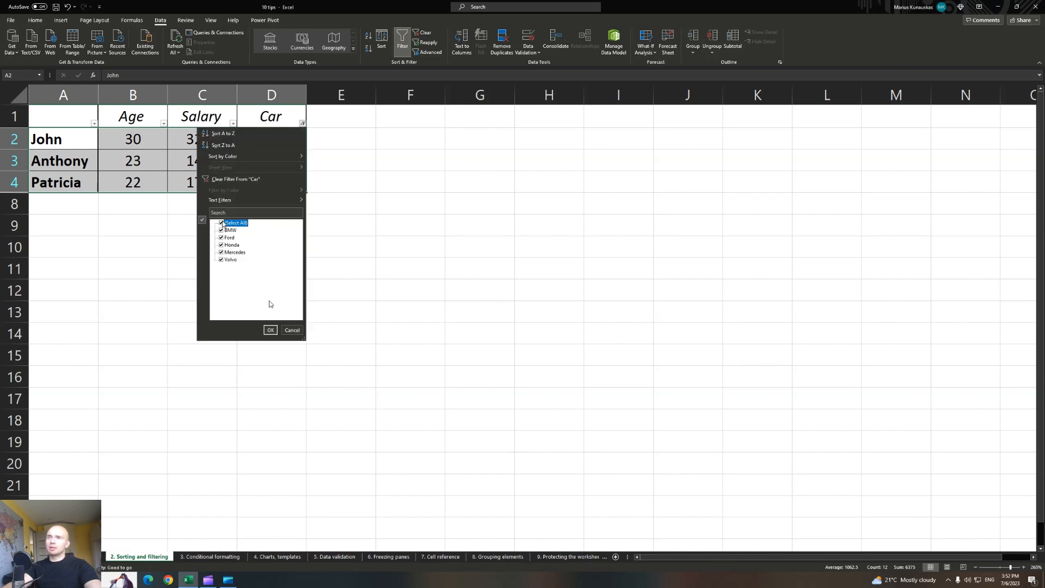
{"action": "left_click", "coordinate": [270, 330]}
{"action": "left_click", "coordinate": [209, 286]}
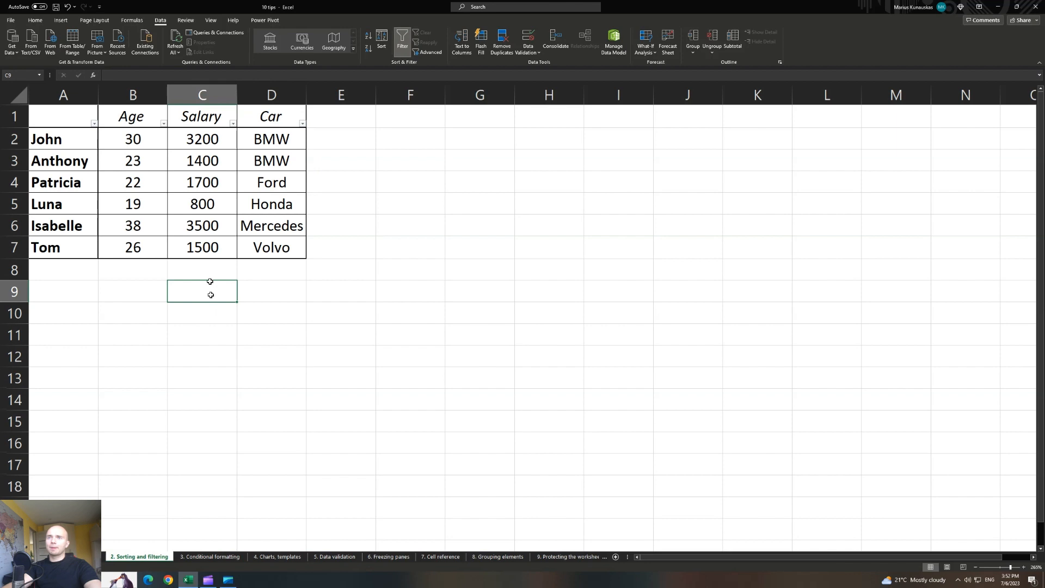
{"action": "left_click", "coordinate": [140, 145]}
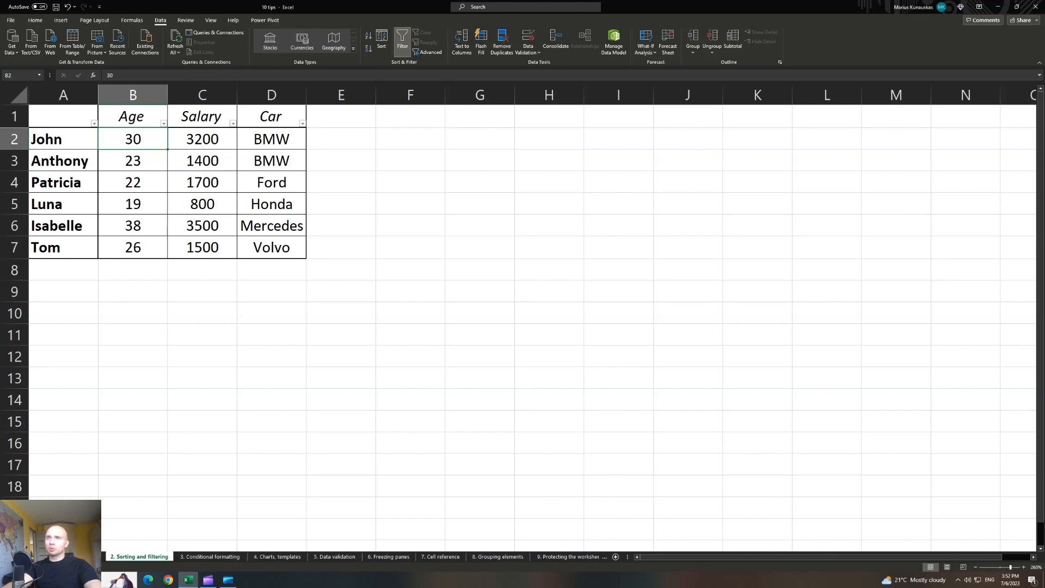
Sort the table by Age from largest to smallest.
{"action": "right_click", "coordinate": [136, 143]}
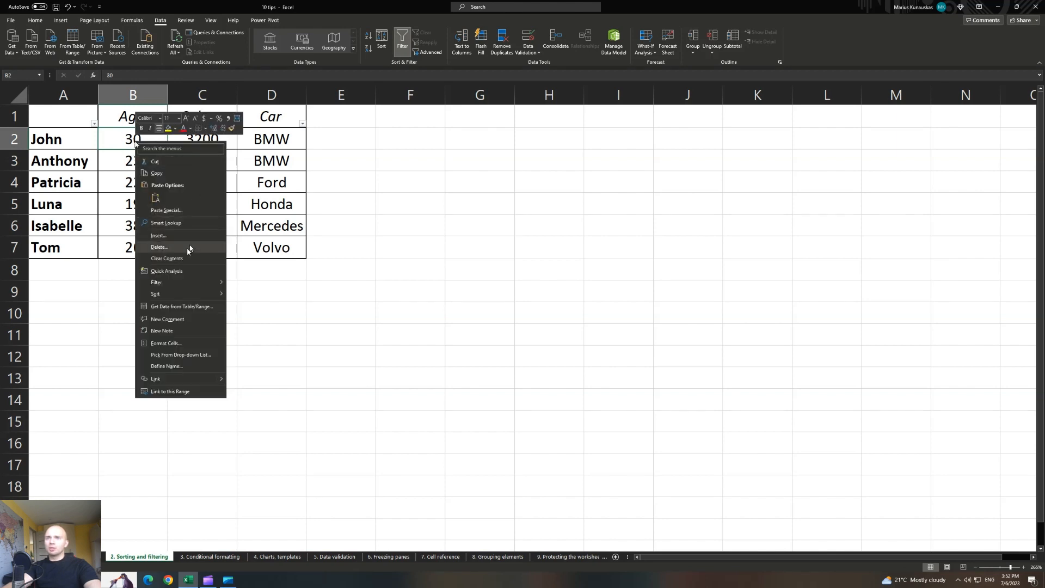
{"action": "mouse_move", "coordinate": [164, 298]}
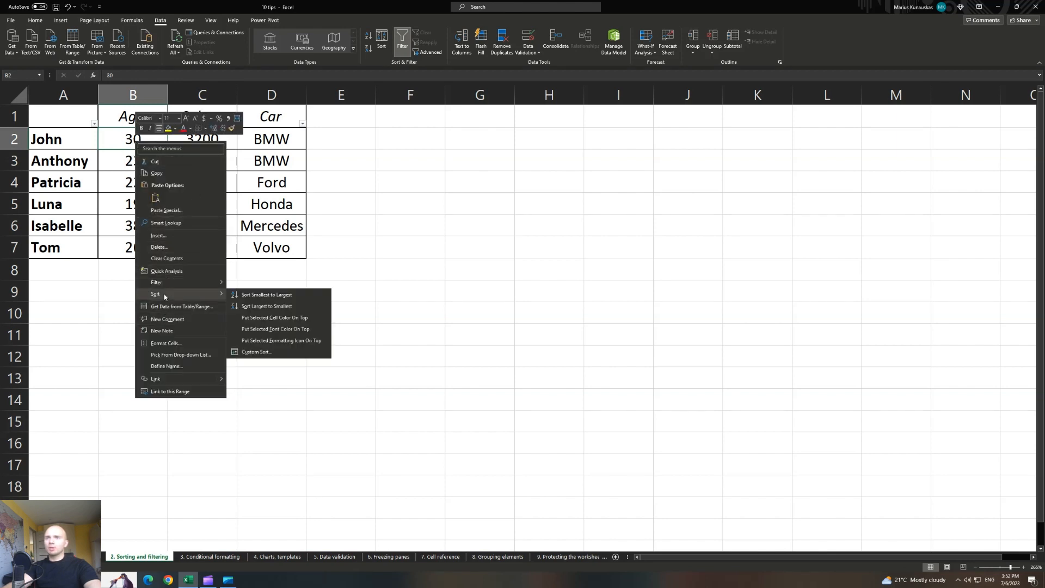
{"action": "left_click", "coordinate": [283, 308]}
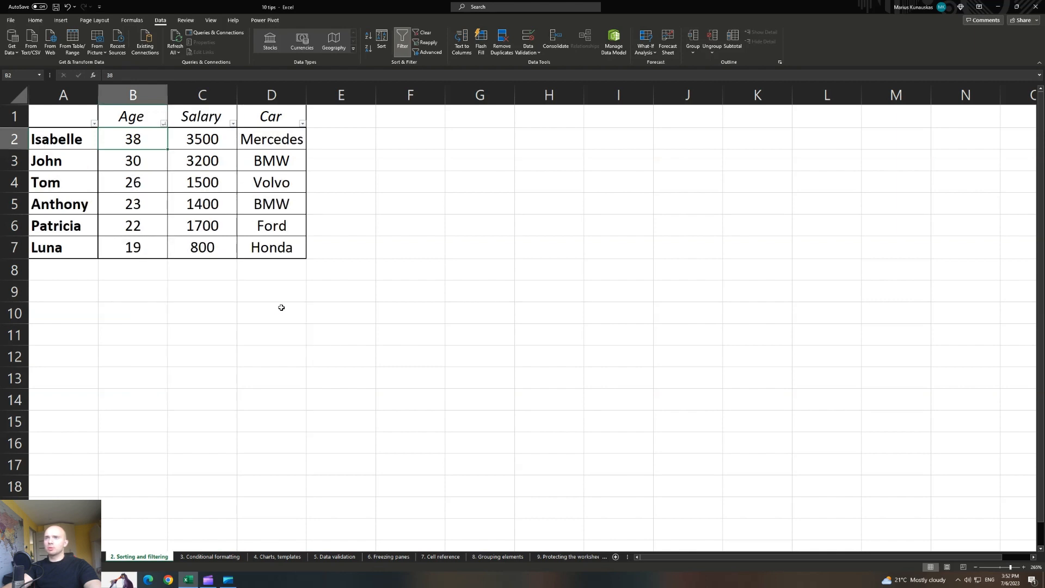
Overwrite ages B2:B4 with 30 and B5:B7 with 25.
{"action": "left_click_drag", "start_coordinate": [142, 143], "coordinate": [136, 247]}
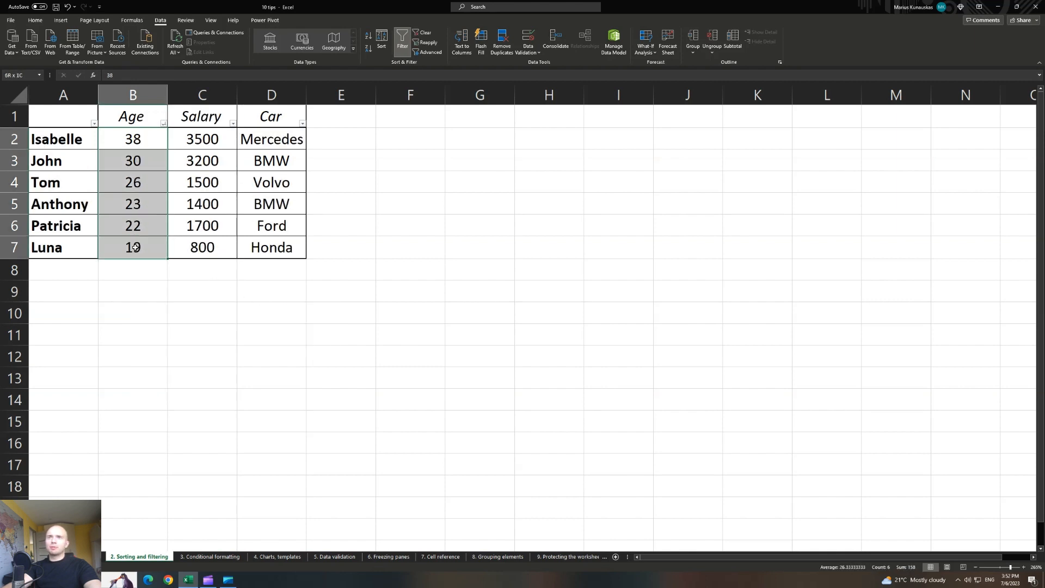
{"action": "left_click", "coordinate": [143, 142]}
{"action": "type", "text": "30"}
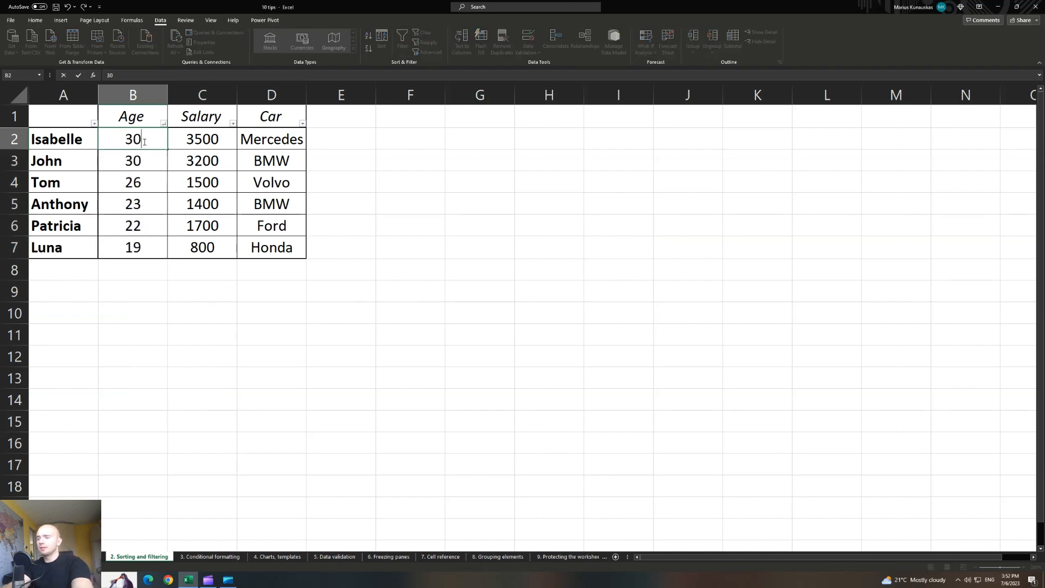
{"action": "key", "text": "Return"}
{"action": "type", "text": "30"}
{"action": "key", "text": "Return"}
{"action": "type", "text": "30"}
{"action": "key", "text": "Return"}
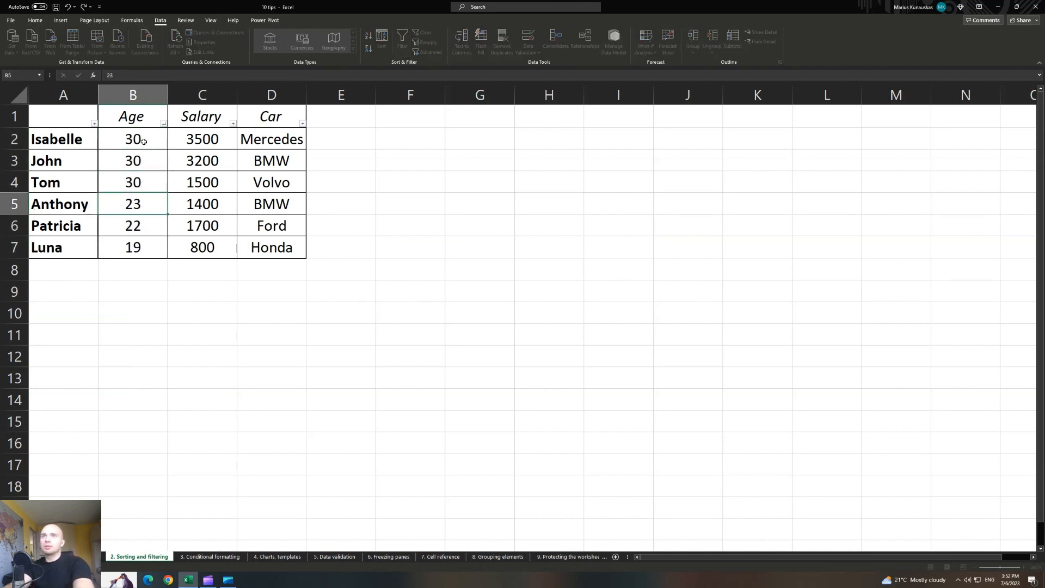
{"action": "type", "text": "25"}
{"action": "key", "text": "Return"}
{"action": "type", "text": "25"}
{"action": "key", "text": "Return"}
{"action": "type", "text": "25"}
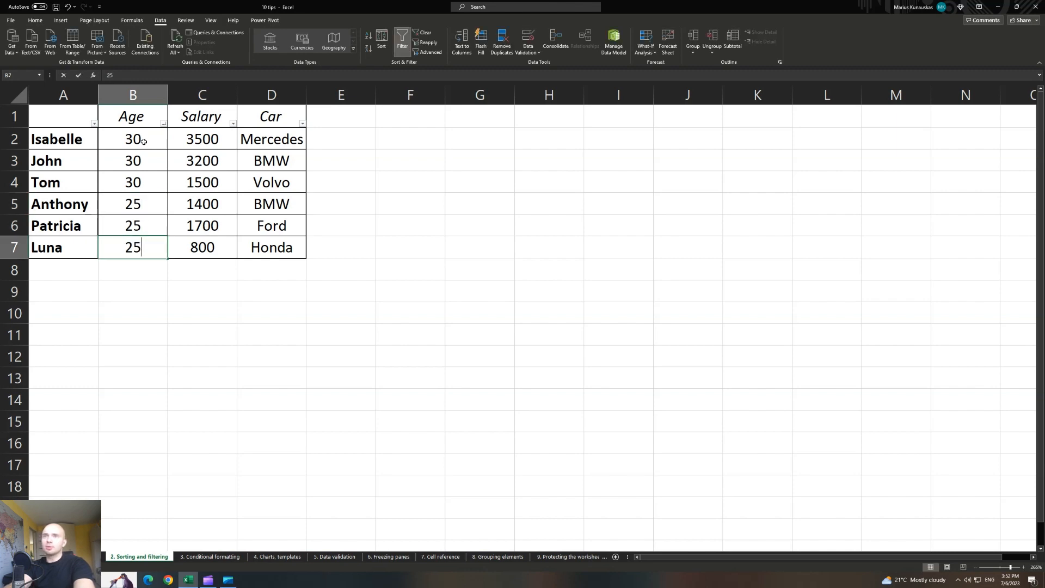
{"action": "key", "text": "Return"}
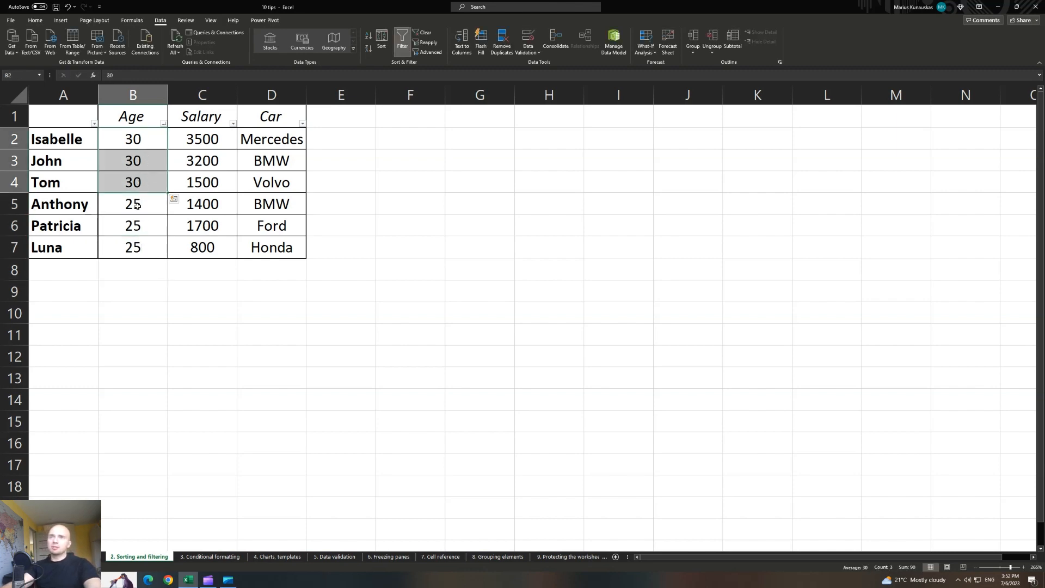
Review the new ages alongside the Salary values in C2:C7.
{"action": "left_click_drag", "start_coordinate": [139, 204], "coordinate": [146, 248]}
{"action": "left_click", "coordinate": [177, 293]}
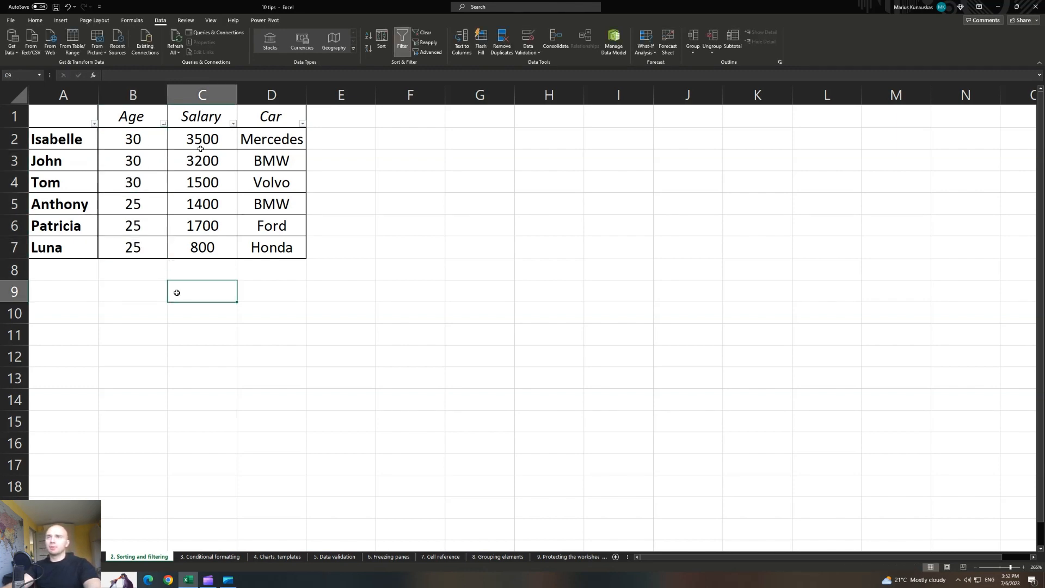
{"action": "left_click_drag", "start_coordinate": [152, 144], "coordinate": [135, 240]}
{"action": "left_click_drag", "start_coordinate": [182, 136], "coordinate": [200, 245]}
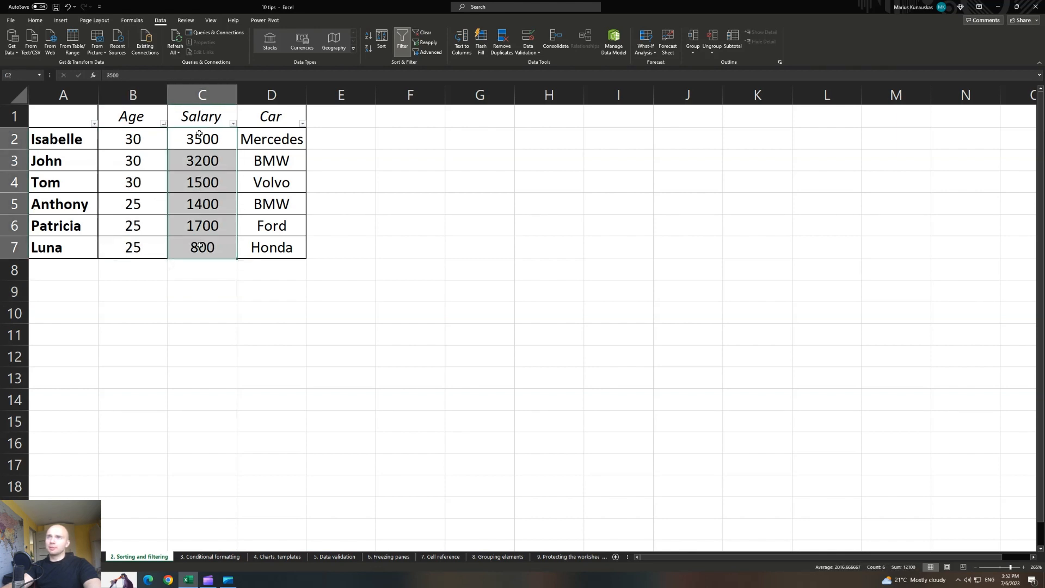
{"action": "left_click_drag", "start_coordinate": [201, 136], "coordinate": [216, 239]}
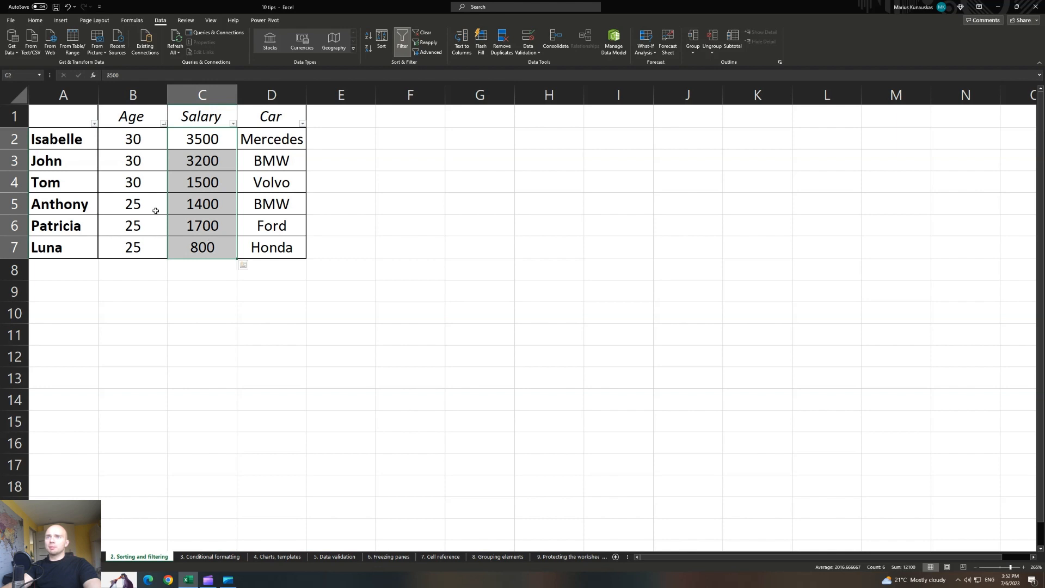
{"action": "left_click", "coordinate": [140, 142]}
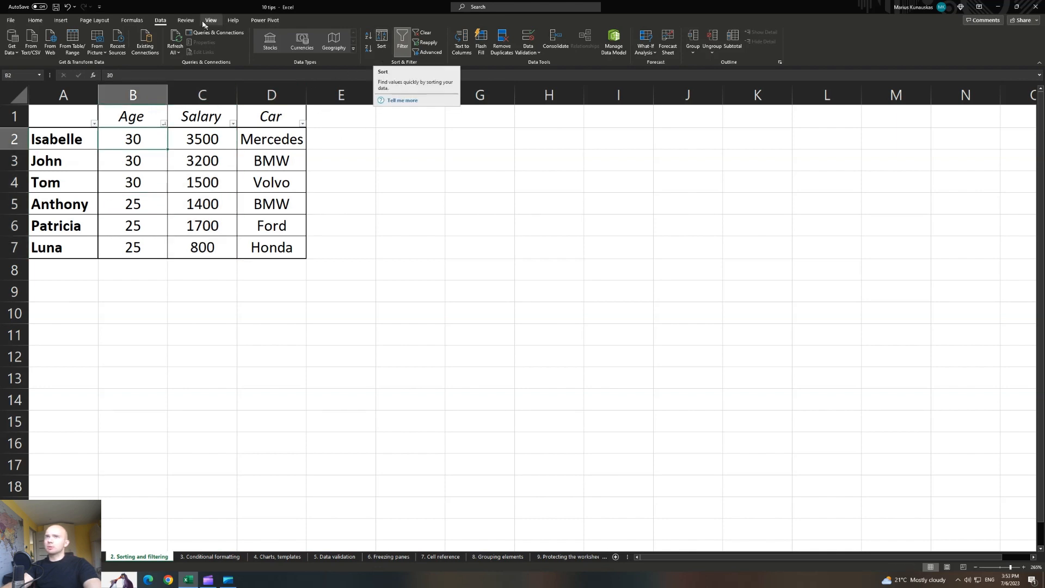
In the Sort dialog, add a Salary level ordered Smallest to Largest after Age and apply.
{"action": "left_click", "coordinate": [385, 49]}
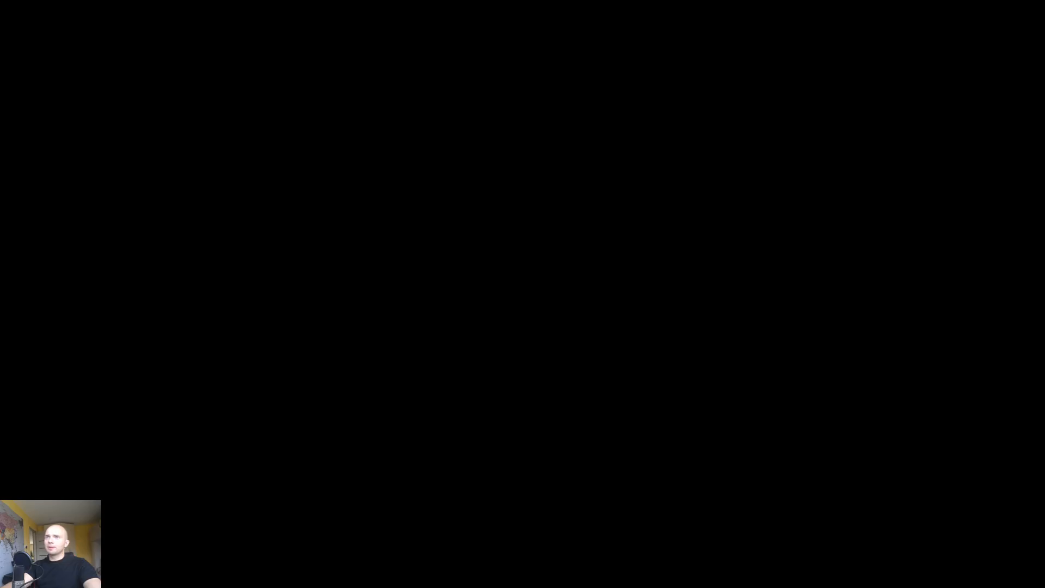
{"action": "left_click_drag", "start_coordinate": [163, 193], "coordinate": [381, 189]}
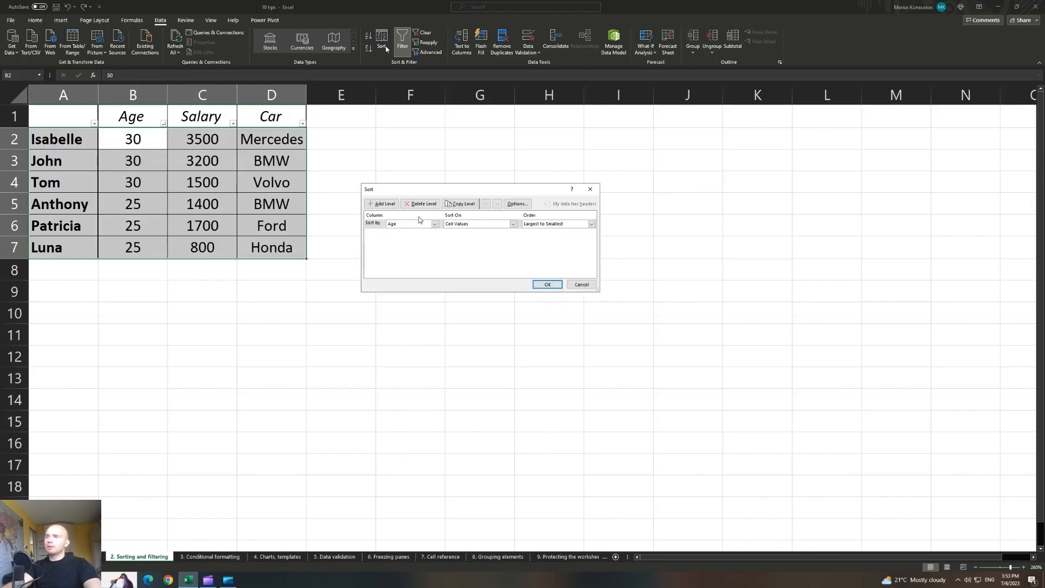
{"action": "left_click", "coordinate": [383, 205]}
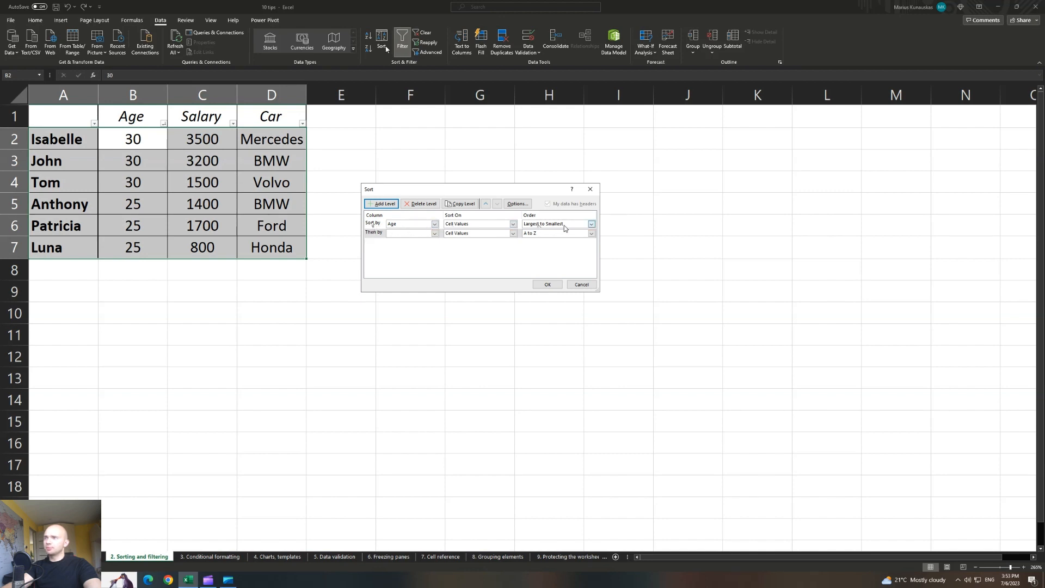
{"action": "left_click", "coordinate": [434, 233]}
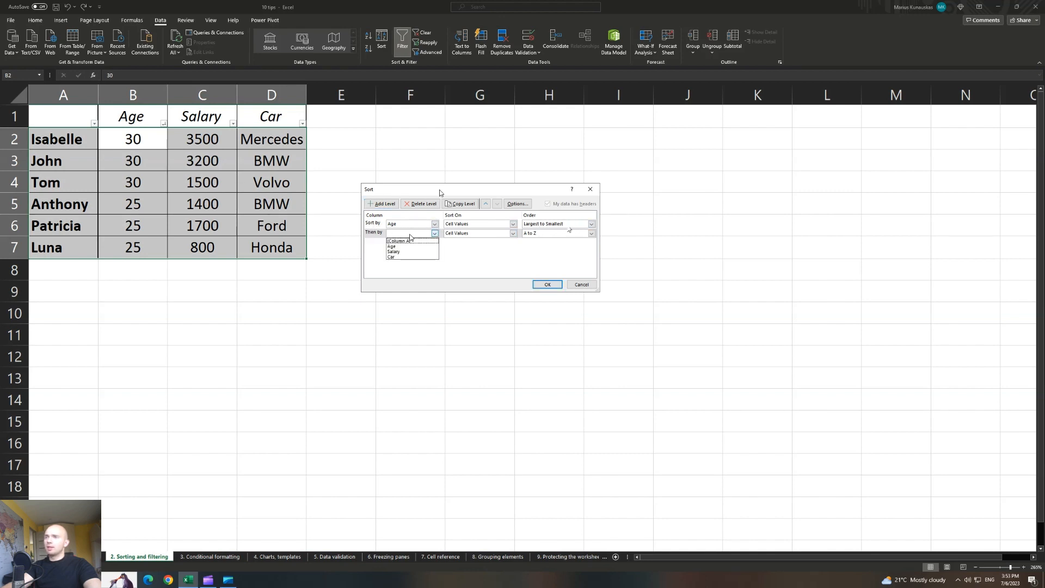
{"action": "left_click", "coordinate": [402, 251]}
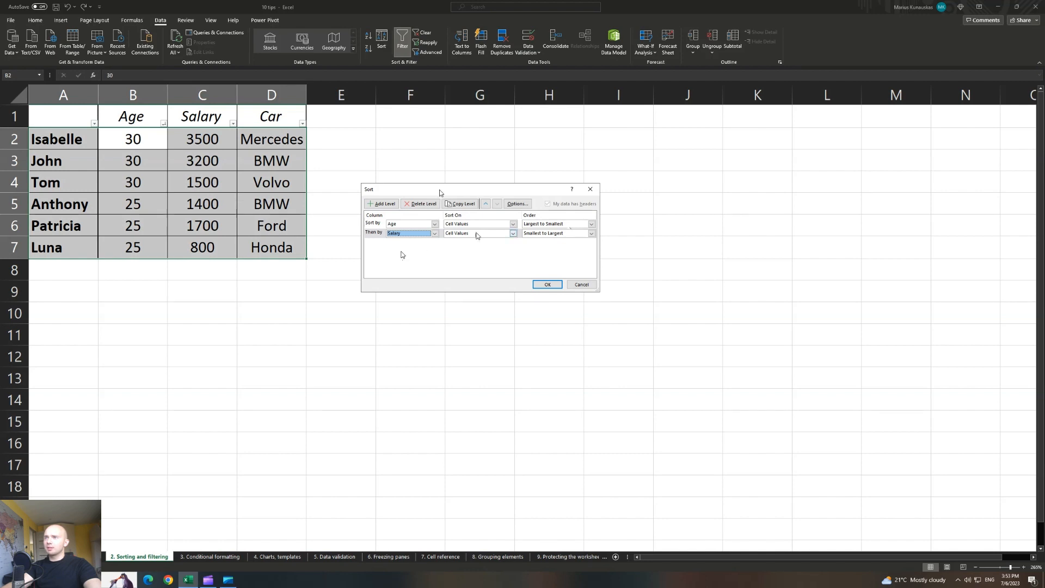
{"action": "left_click", "coordinate": [550, 234]}
{"action": "left_click", "coordinate": [545, 246]}
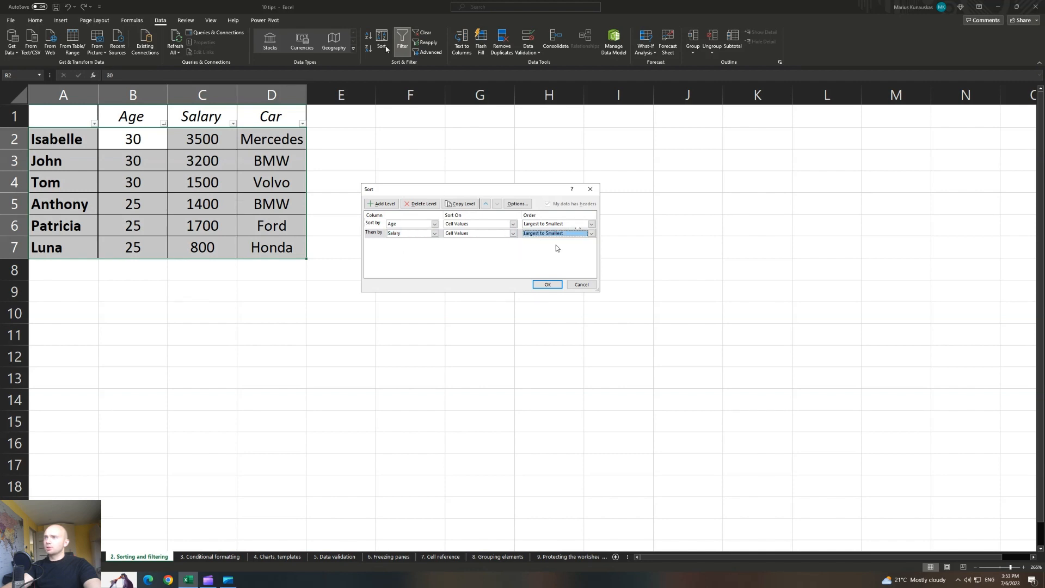
{"action": "left_click", "coordinate": [553, 234]}
{"action": "left_click", "coordinate": [551, 241]}
{"action": "left_click", "coordinate": [548, 284]}
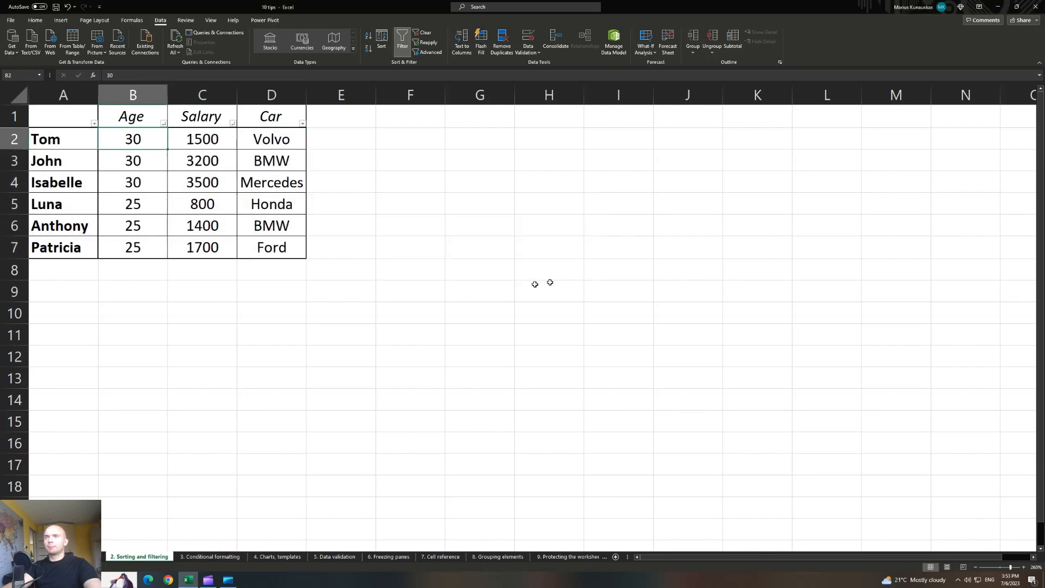
Check the salary order within the age-30 and age-25 groups.
{"action": "left_click", "coordinate": [337, 255]}
{"action": "left_click_drag", "start_coordinate": [136, 140], "coordinate": [140, 182]}
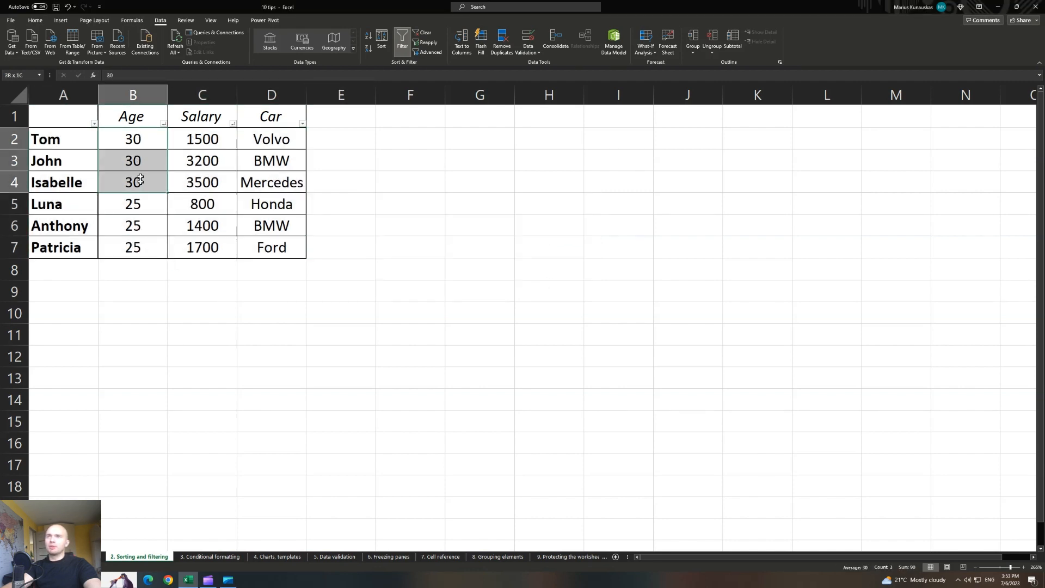
{"action": "left_click_drag", "start_coordinate": [205, 137], "coordinate": [198, 184]}
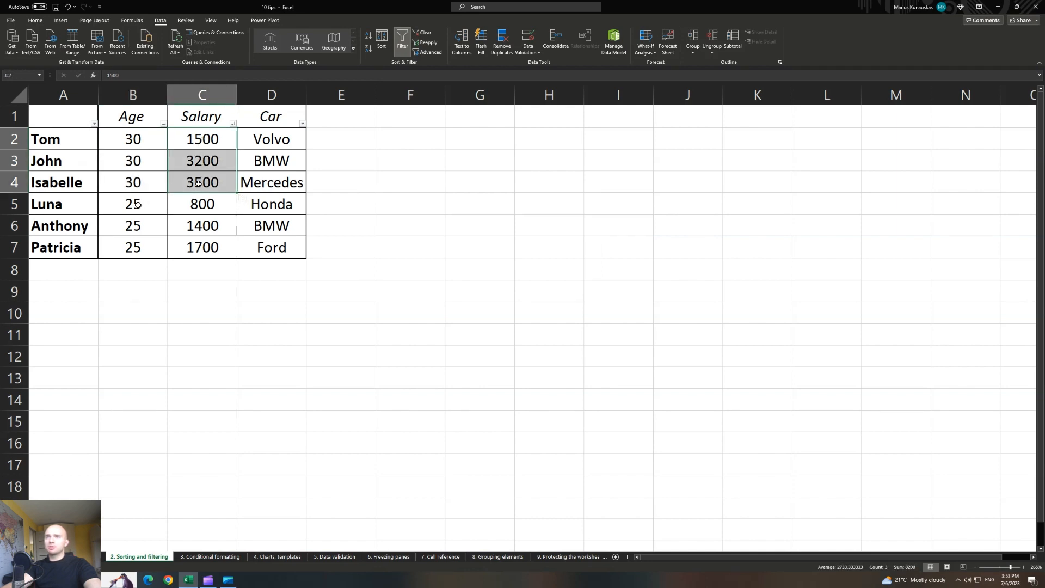
{"action": "left_click_drag", "start_coordinate": [137, 205], "coordinate": [138, 247]}
{"action": "left_click_drag", "start_coordinate": [202, 205], "coordinate": [205, 240]}
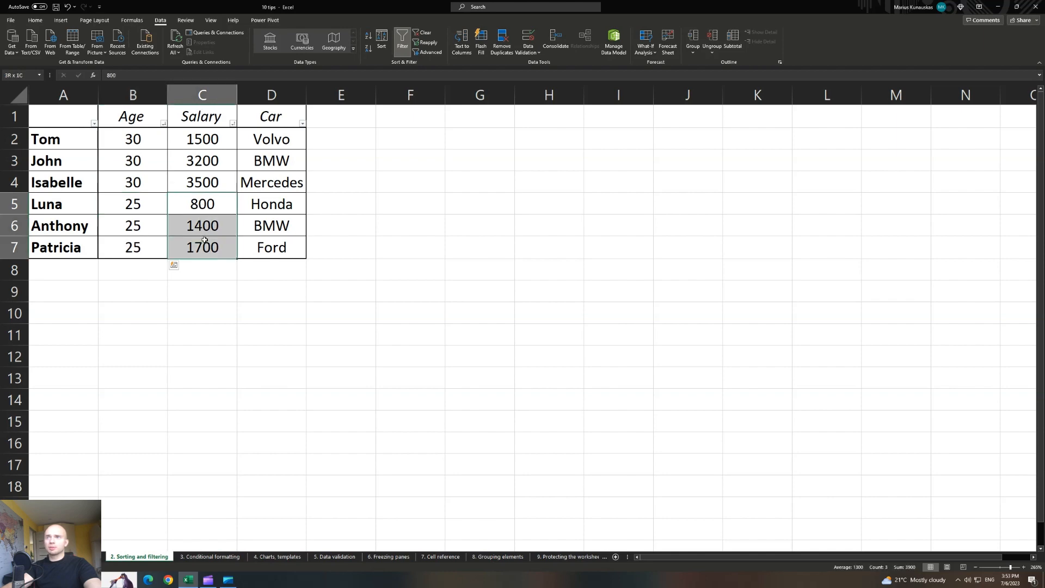
{"action": "left_click", "coordinate": [255, 196]}
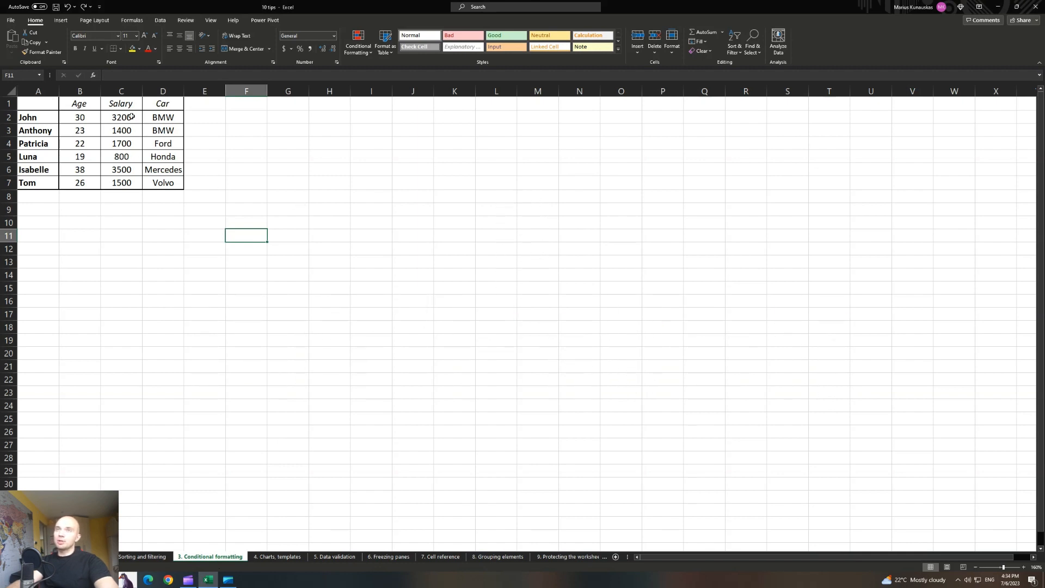
Select salaries C2:C7 and open Conditional Formatting's Highlight Cells Rules menu.
{"action": "left_click_drag", "start_coordinate": [130, 117], "coordinate": [130, 184]}
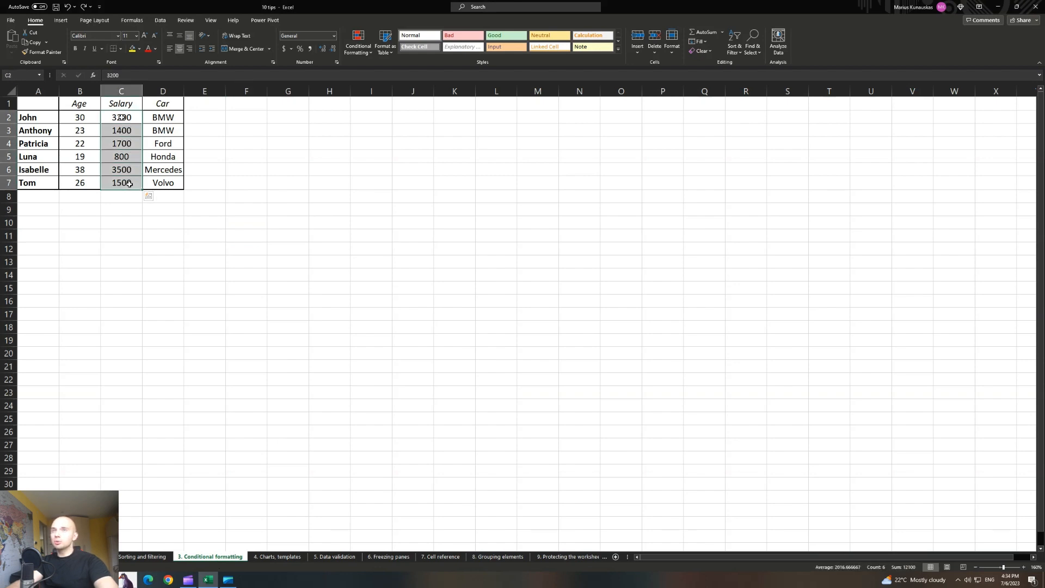
{"action": "left_click_drag", "start_coordinate": [121, 119], "coordinate": [124, 184]}
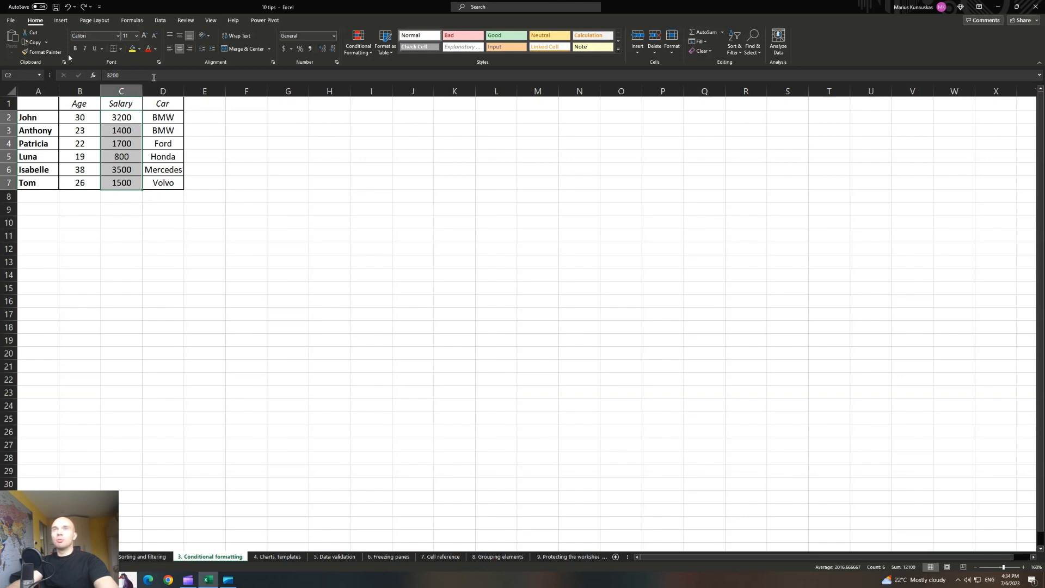
{"action": "left_click_drag", "start_coordinate": [120, 119], "coordinate": [127, 182]}
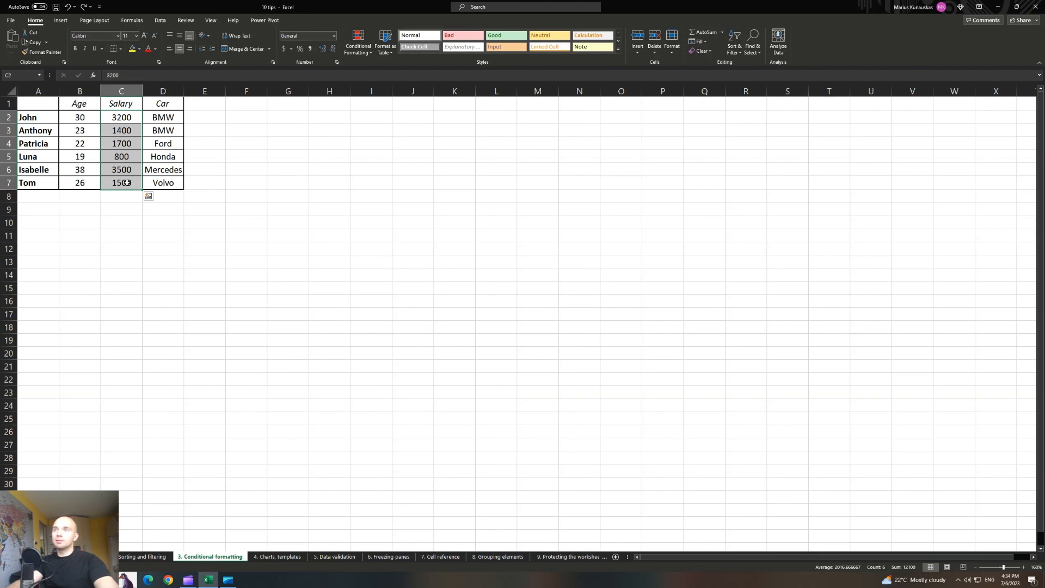
{"action": "left_click", "coordinate": [358, 48]}
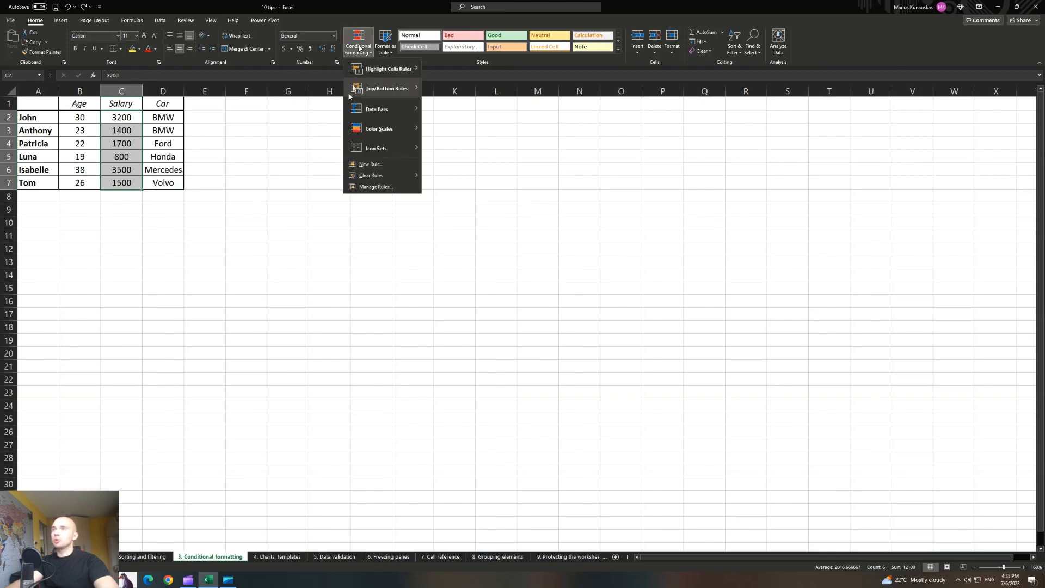
{"action": "mouse_move", "coordinate": [390, 75]}
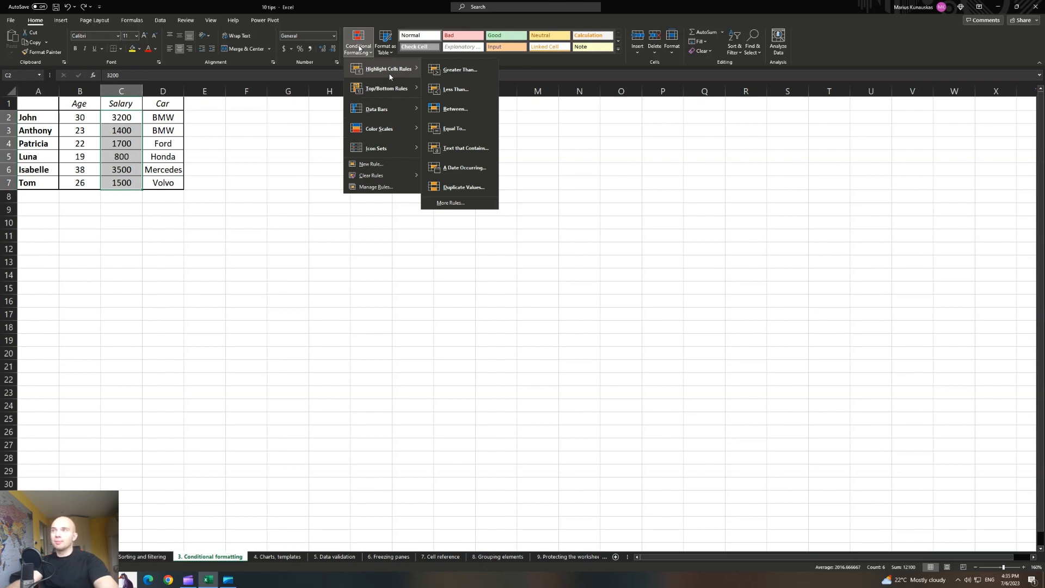
Add a Less Than 2000 rule with Yellow Fill and Dark Yellow Text on C2:C7, then undo it.
{"action": "left_click", "coordinate": [464, 88]}
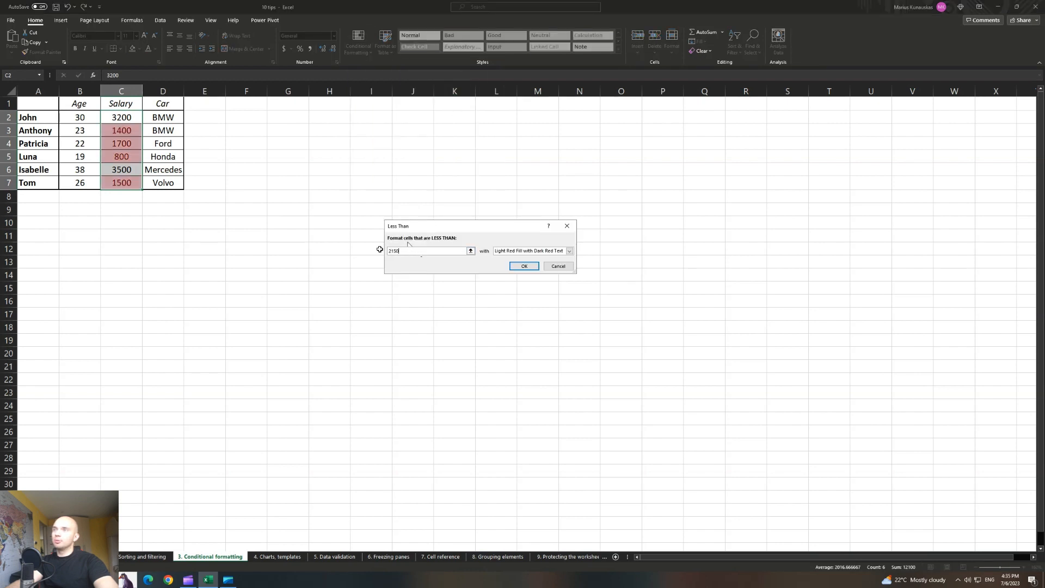
{"action": "left_click", "coordinate": [411, 250]}
{"action": "key", "text": "BackSpace"}
{"action": "key", "text": "BackSpace"}
{"action": "key", "text": "BackSpace"}
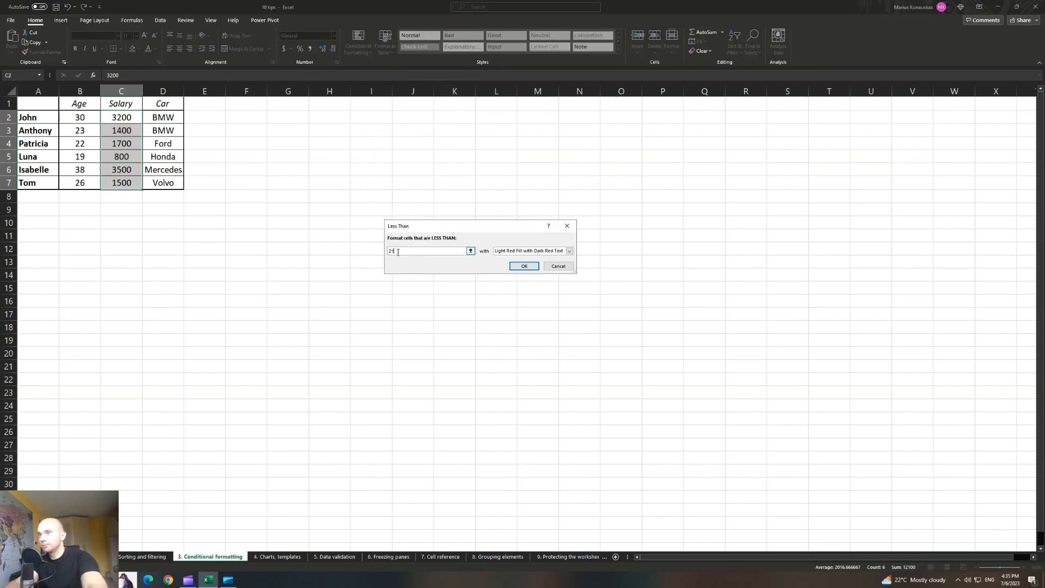
{"action": "type", "text": "000"}
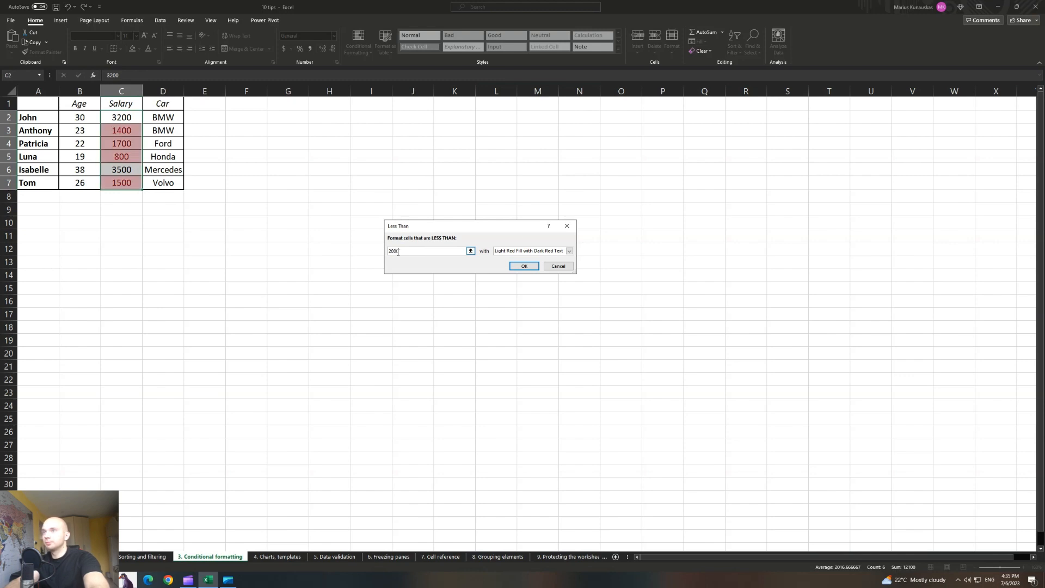
{"action": "left_click", "coordinate": [512, 251]}
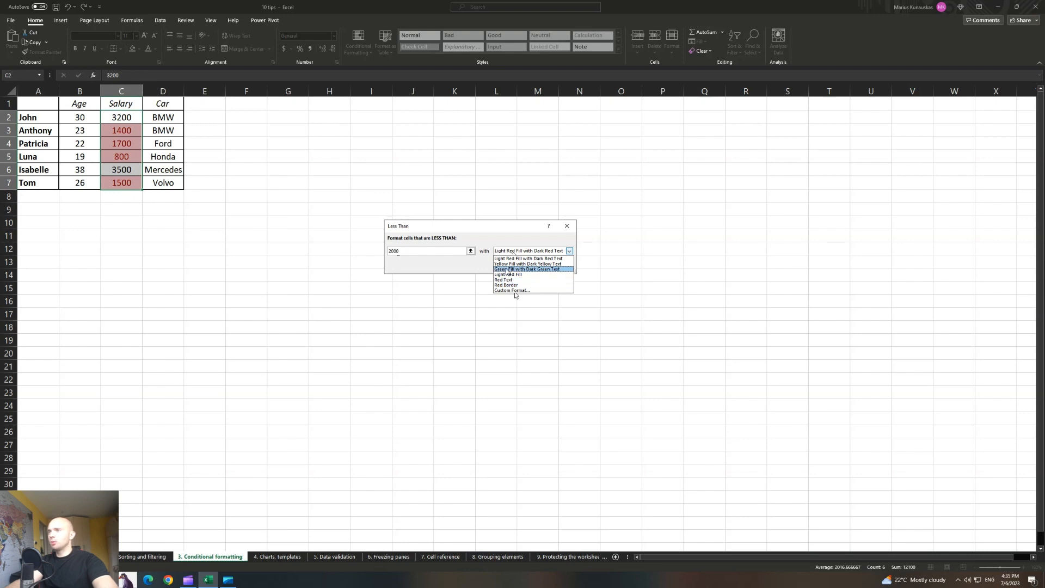
{"action": "left_click", "coordinate": [507, 264]}
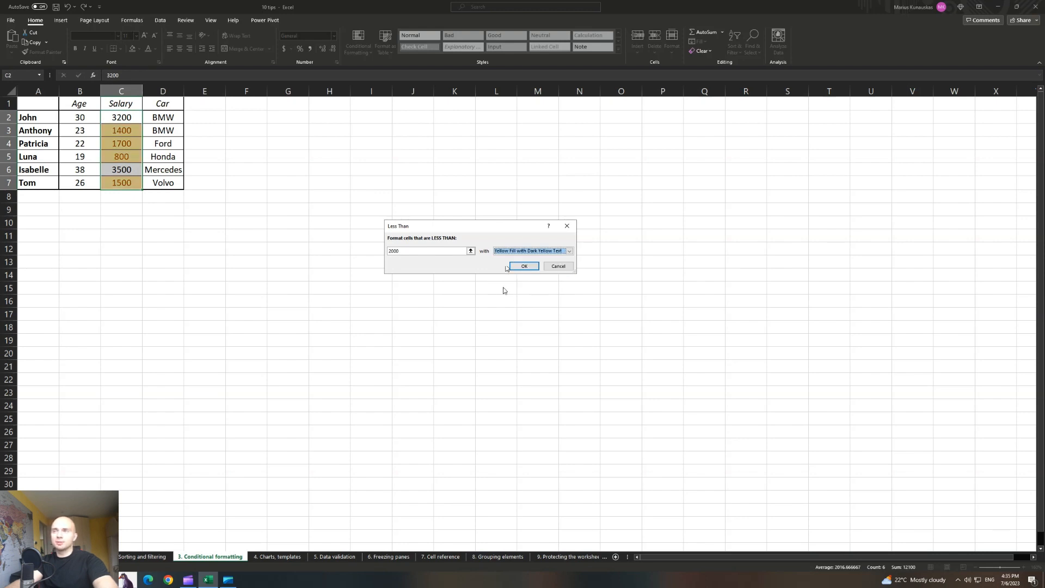
{"action": "left_click", "coordinate": [515, 266]}
{"action": "left_click_drag", "start_coordinate": [128, 118], "coordinate": [129, 183]}
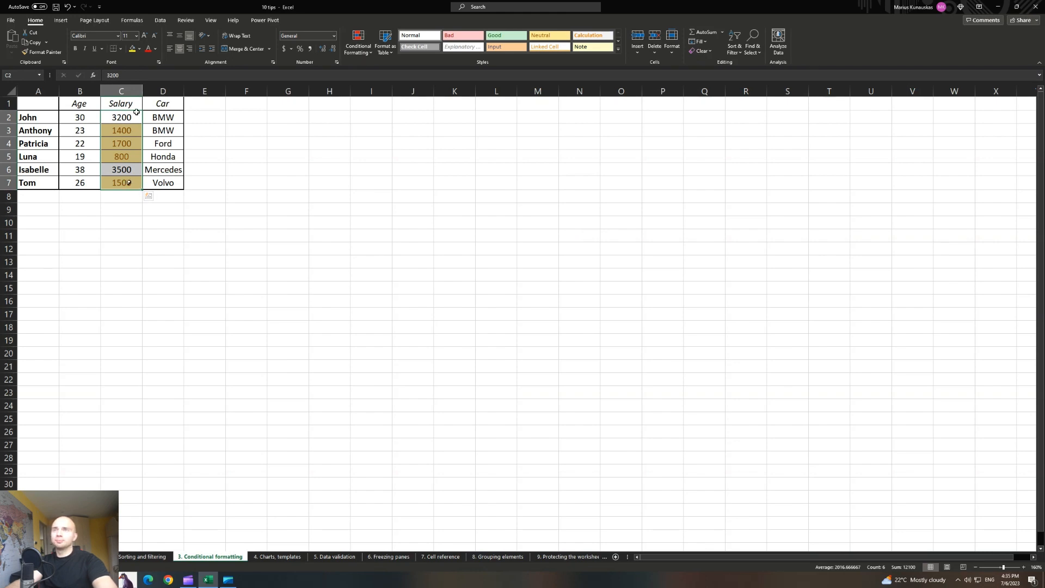
{"action": "key", "text": "ctrl+z"}
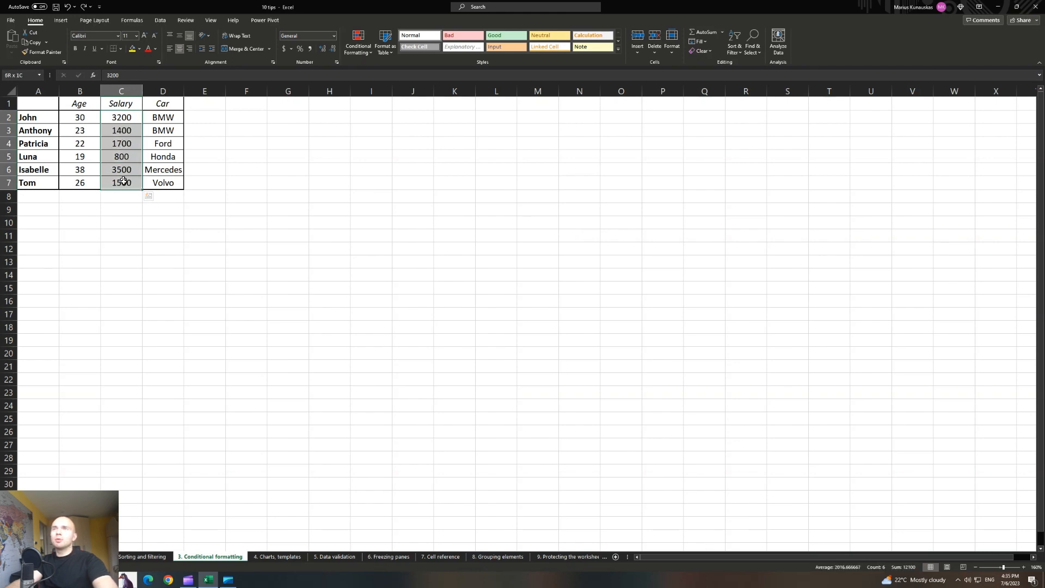
Apply the Green - White Color Scale to C2:C7 and compare the 3500 and 800 shades.
{"action": "left_click", "coordinate": [364, 54]}
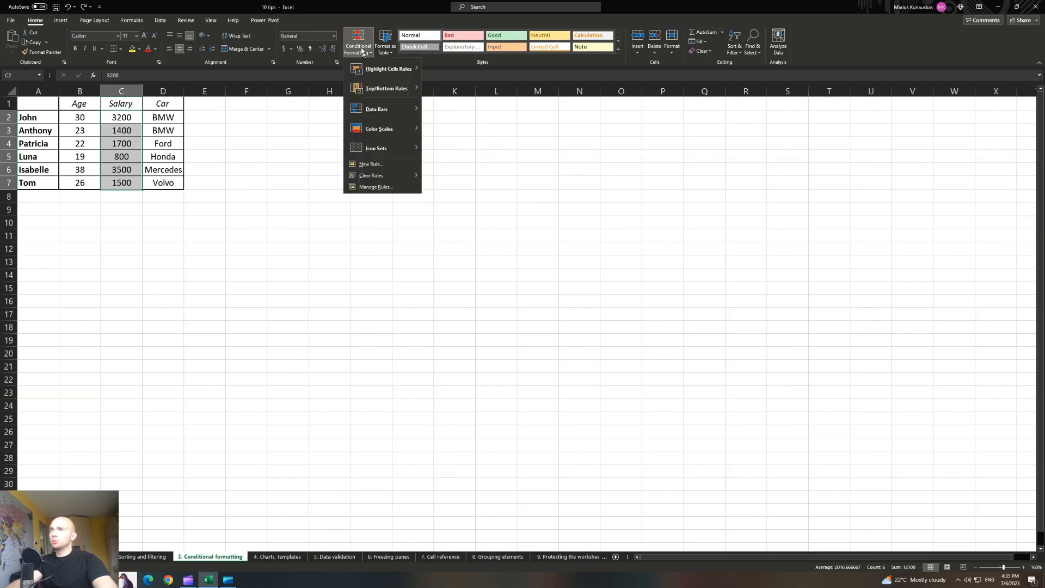
{"action": "mouse_move", "coordinate": [385, 131]}
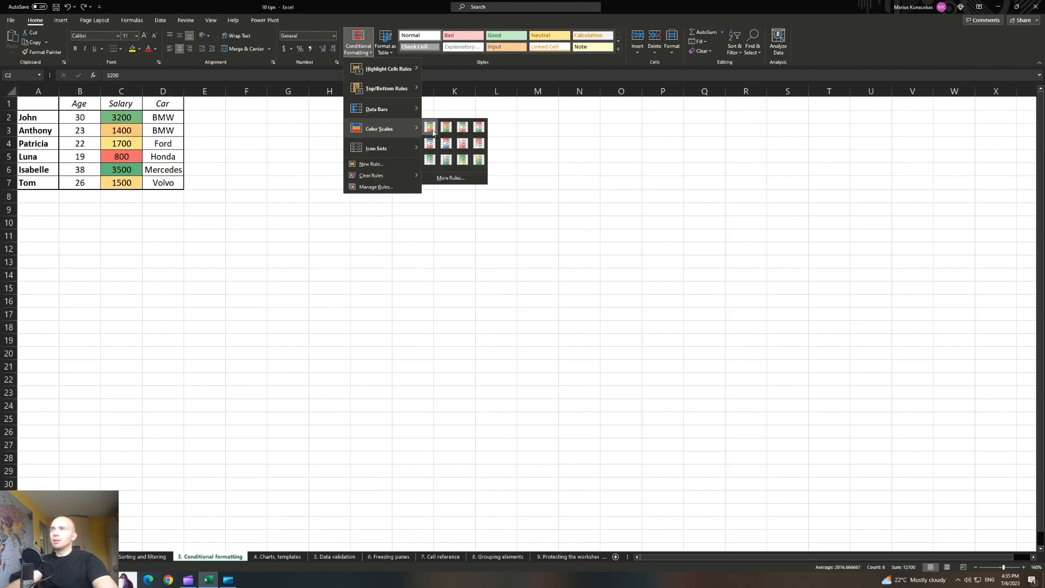
{"action": "left_click", "coordinate": [430, 161]}
{"action": "left_click", "coordinate": [246, 248]}
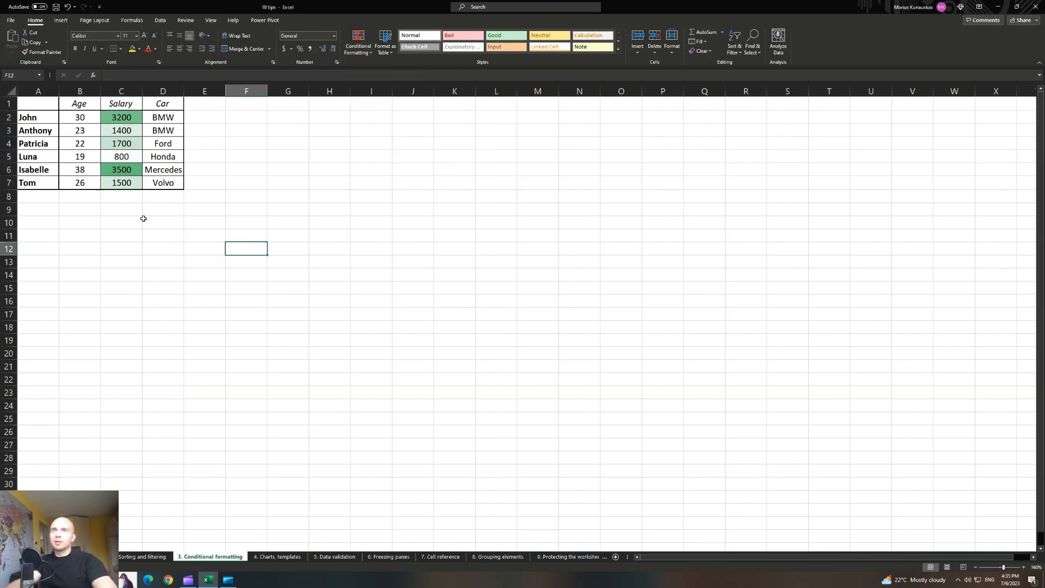
{"action": "left_click_drag", "start_coordinate": [121, 156], "coordinate": [120, 182]}
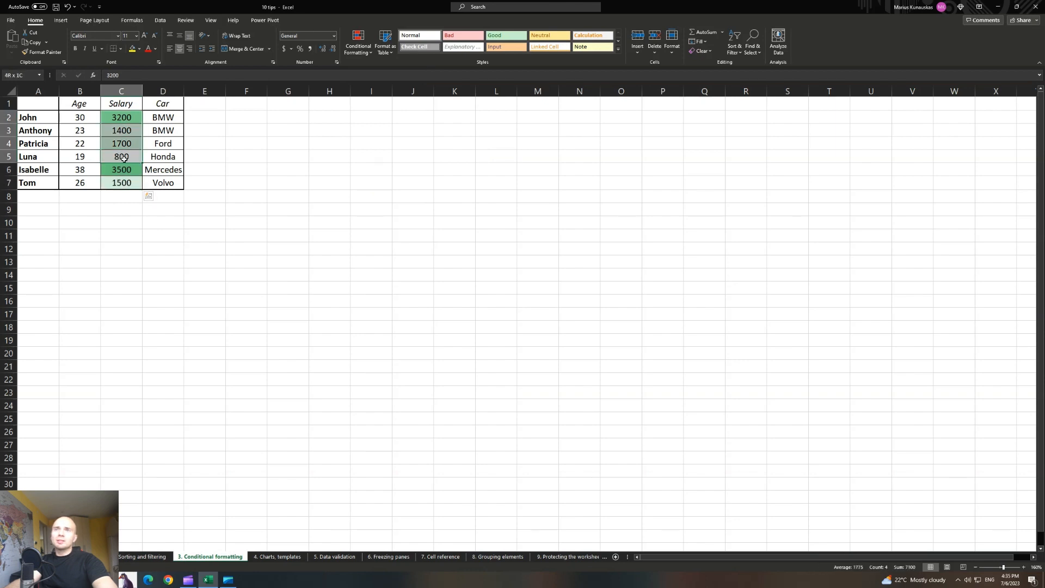
{"action": "left_click", "coordinate": [124, 119]}
{"action": "left_click_drag", "start_coordinate": [125, 118], "coordinate": [125, 157]}
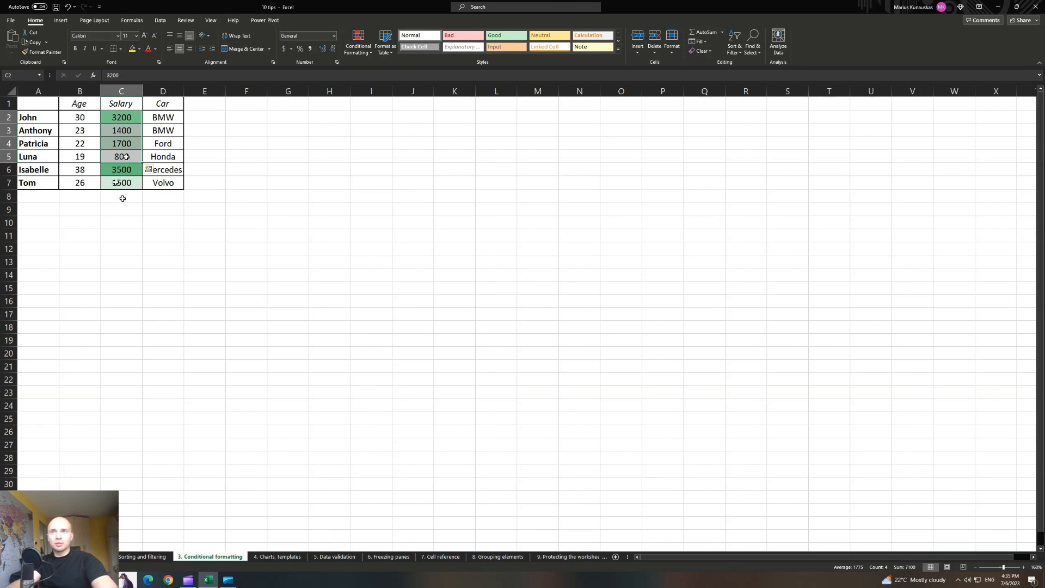
{"action": "left_click", "coordinate": [122, 168]}
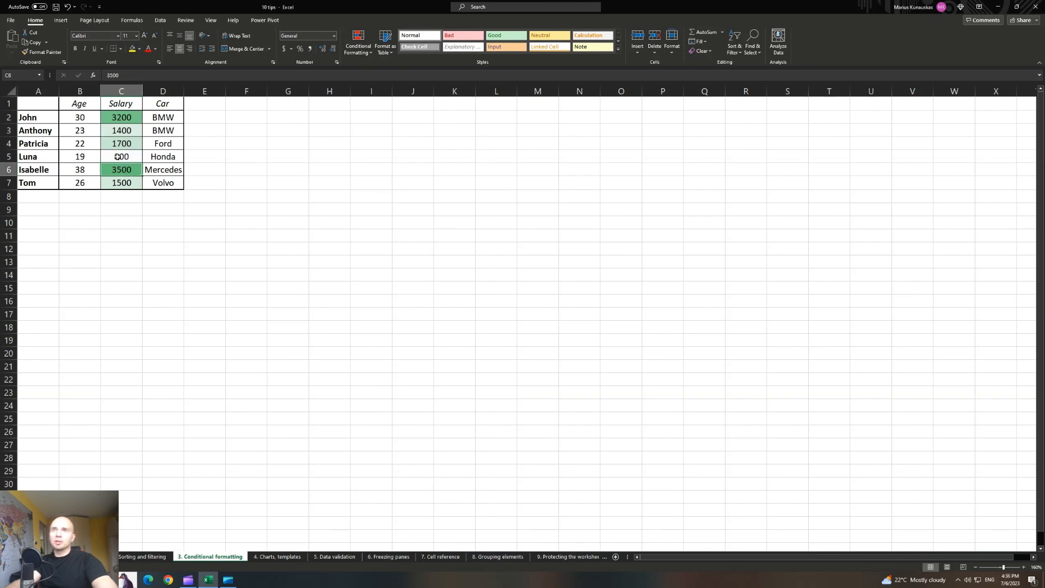
{"action": "left_click", "coordinate": [118, 157]}
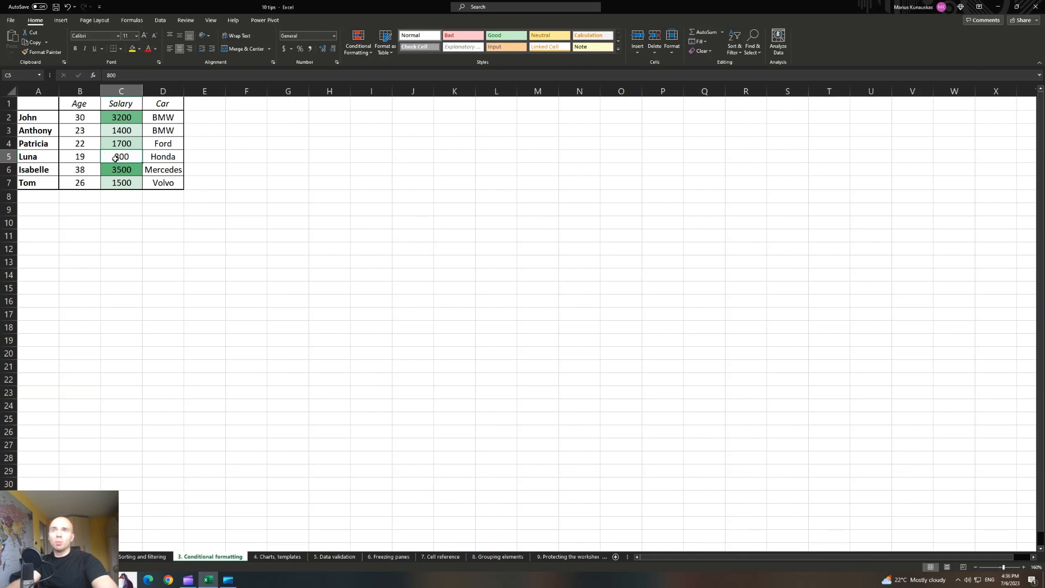
{"action": "left_click", "coordinate": [122, 171]}
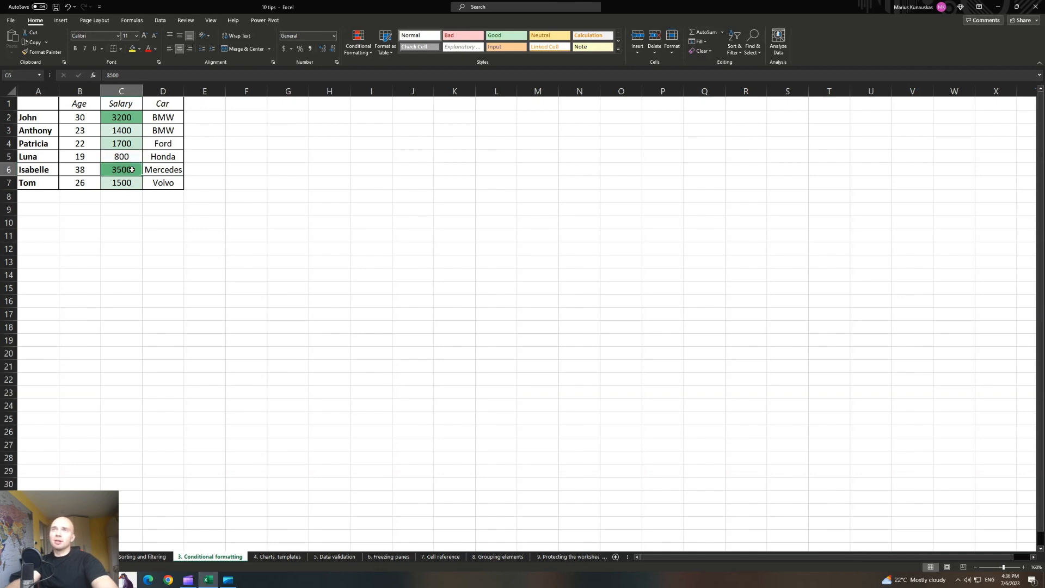
{"action": "left_click_drag", "start_coordinate": [128, 113], "coordinate": [129, 181]}
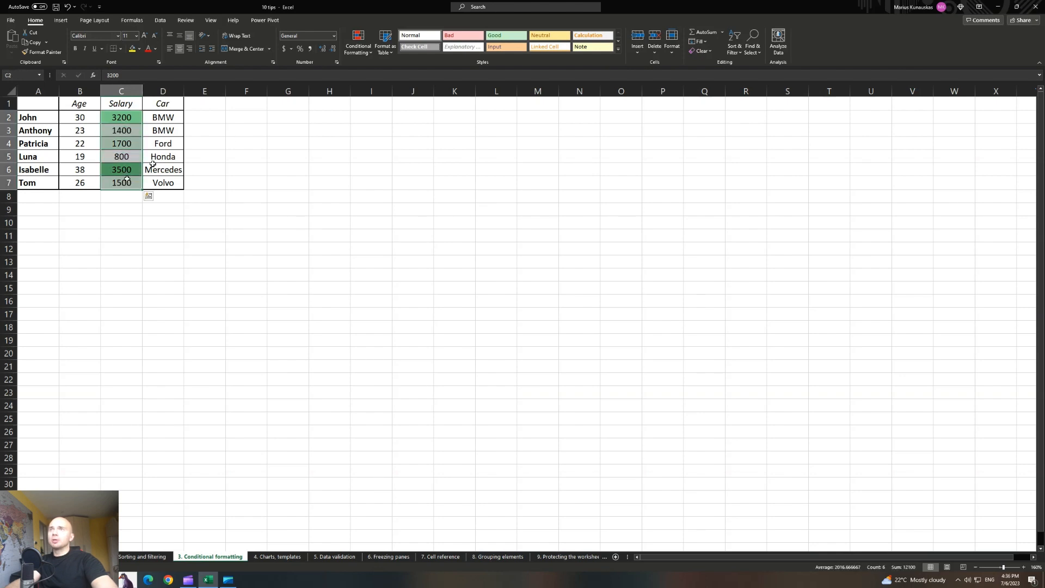
Through Color Scales More Rules, set a light gold minimum and dark gold maximum colour.
{"action": "left_click", "coordinate": [358, 46]}
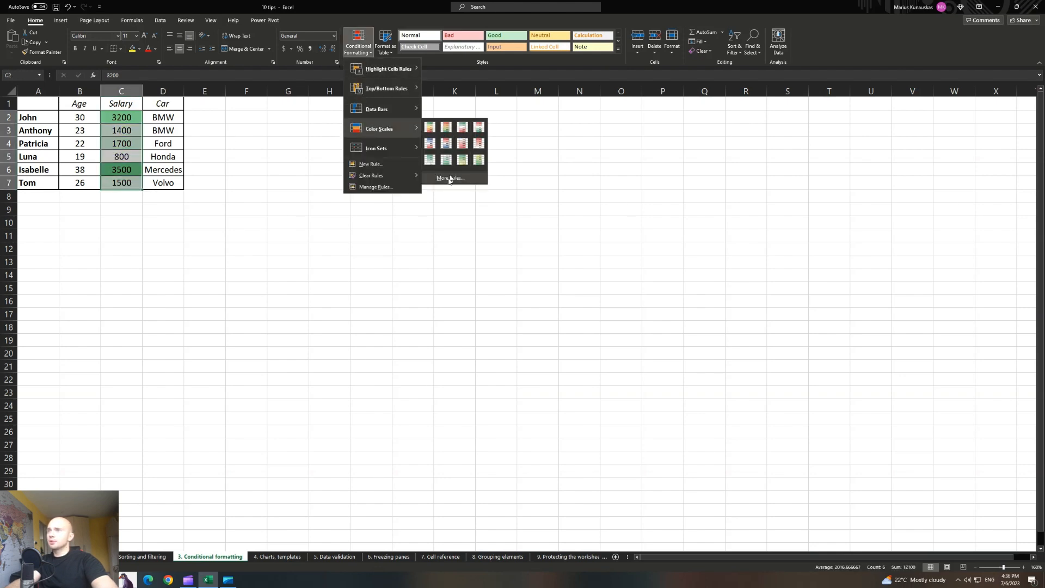
{"action": "left_click", "coordinate": [450, 182]}
{"action": "left_click", "coordinate": [471, 298]}
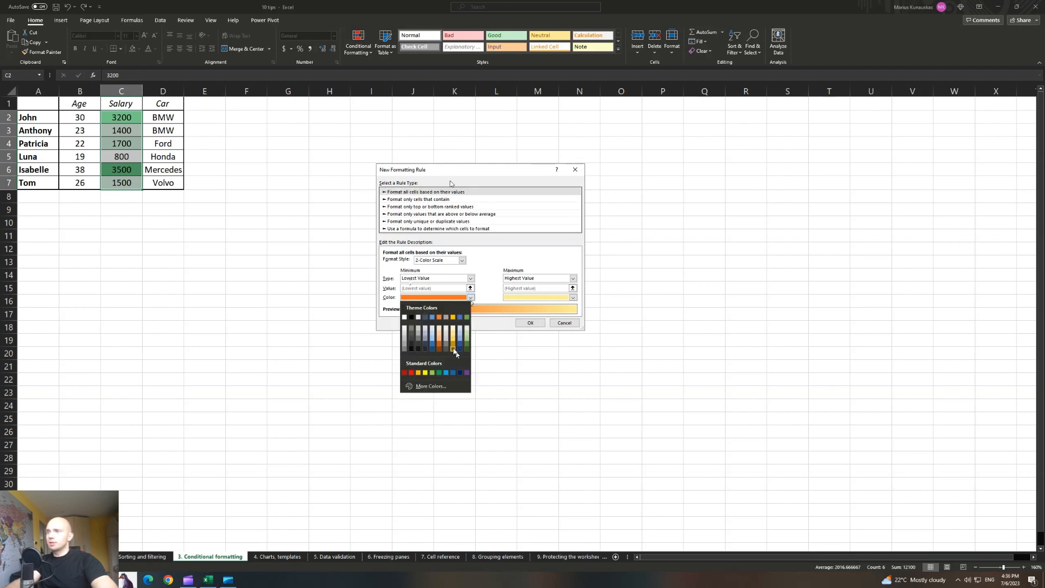
{"action": "left_click", "coordinate": [455, 328]}
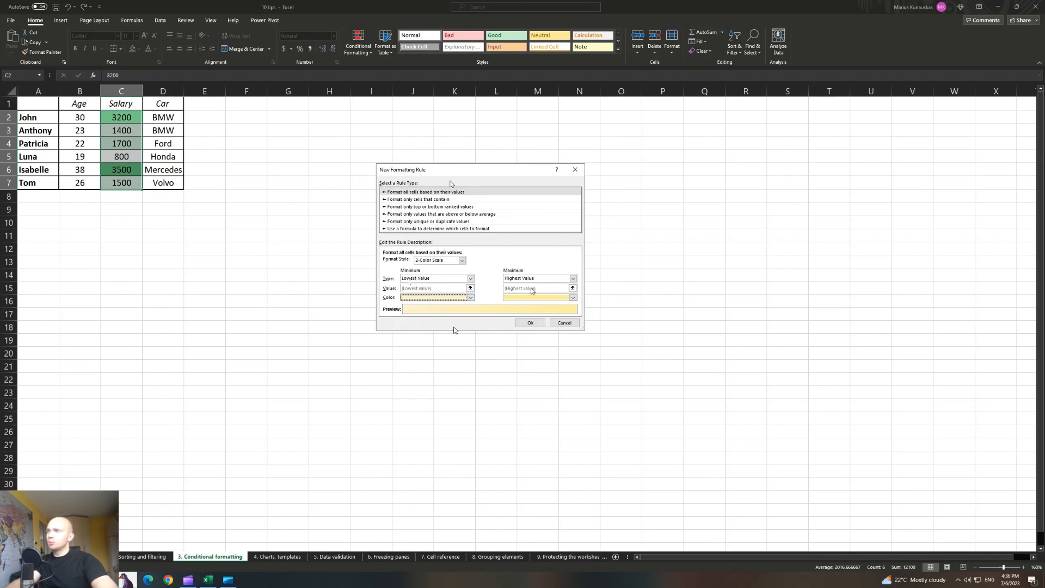
{"action": "left_click", "coordinate": [573, 298]}
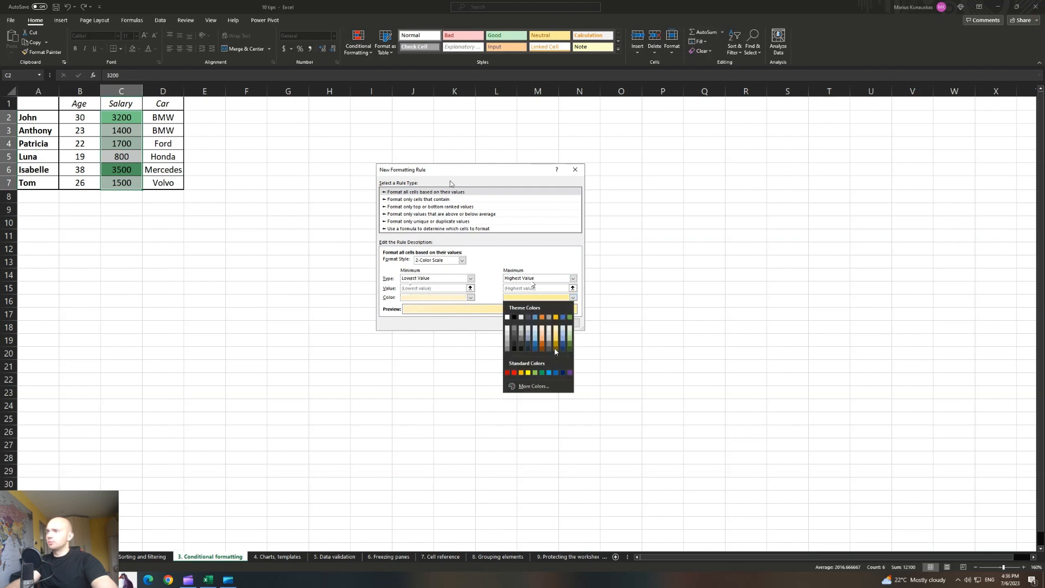
{"action": "left_click", "coordinate": [556, 350]}
{"action": "left_click", "coordinate": [526, 322]}
{"action": "left_click", "coordinate": [301, 198]}
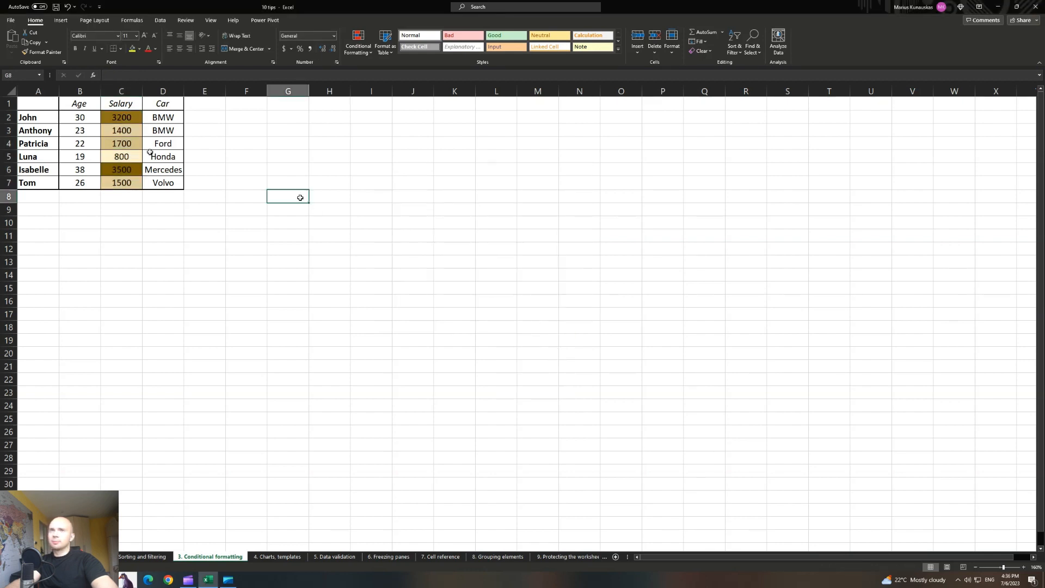
{"action": "left_click_drag", "start_coordinate": [125, 118], "coordinate": [124, 183]}
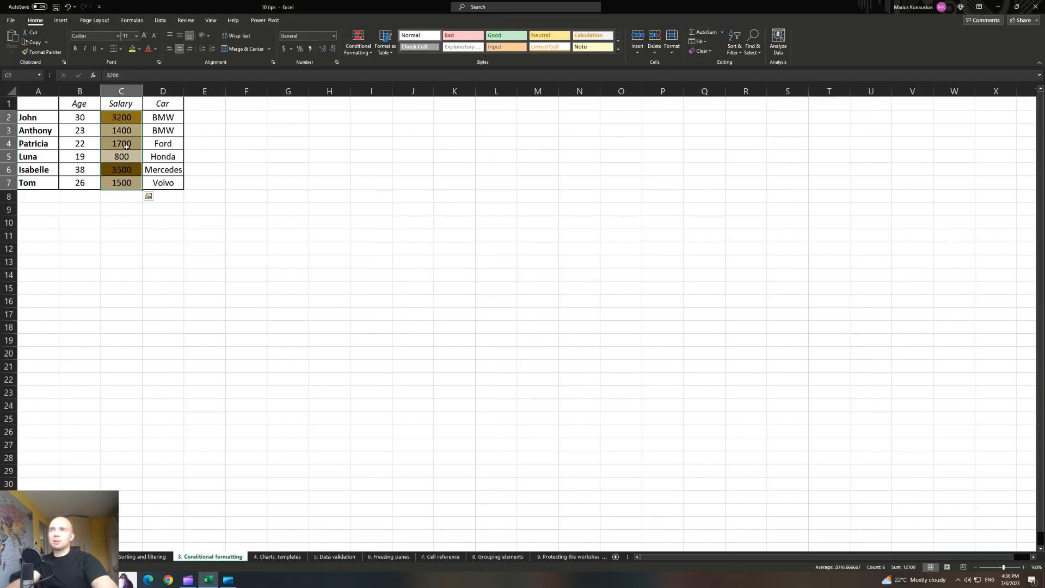
Apply Blue gradient data bars to the Salary values C2:C7.
{"action": "left_click", "coordinate": [358, 50]}
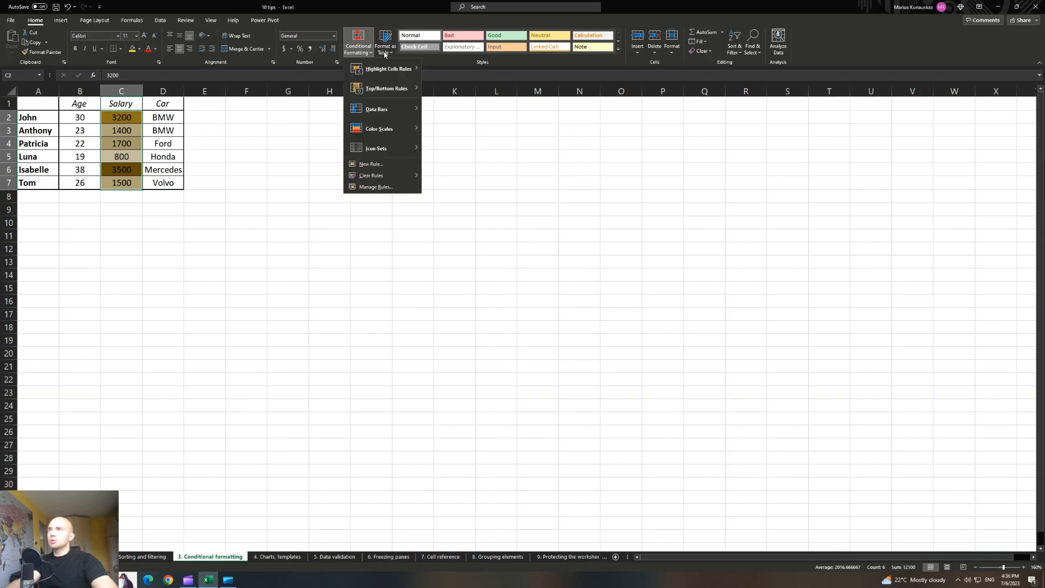
{"action": "mouse_move", "coordinate": [371, 66]}
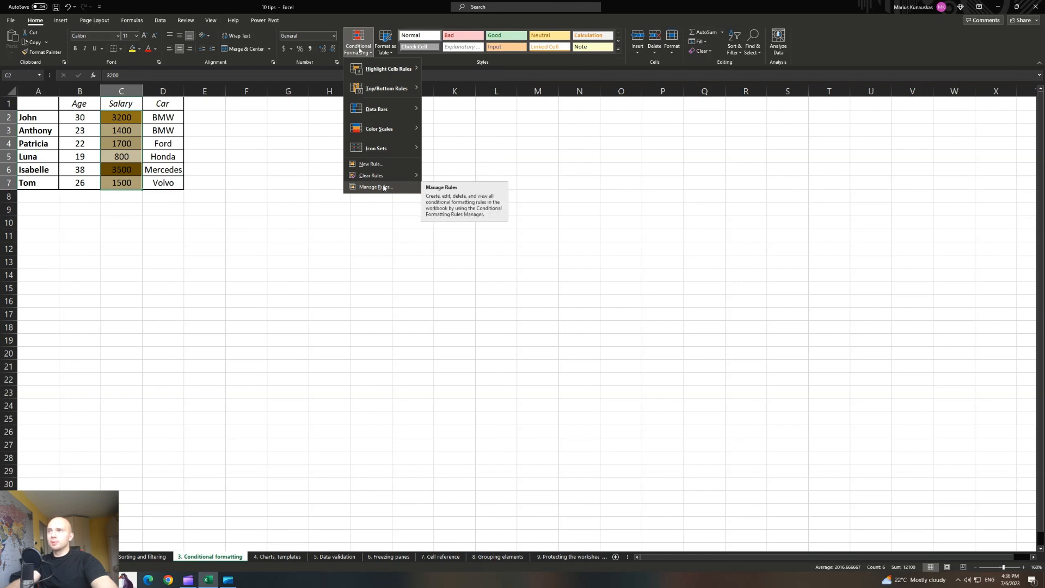
{"action": "mouse_move", "coordinate": [375, 112]}
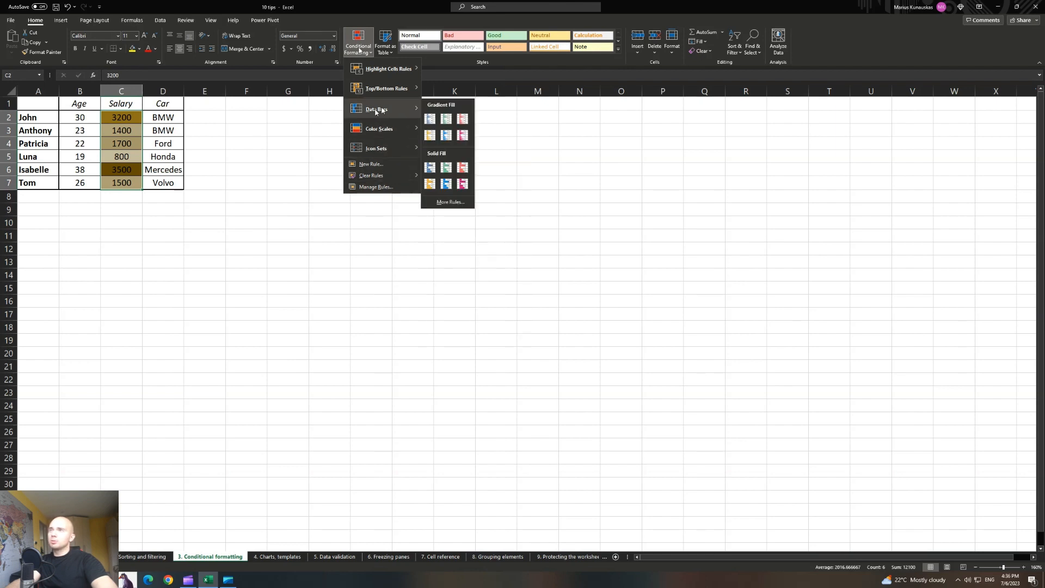
{"action": "left_click", "coordinate": [429, 119]}
{"action": "left_click", "coordinate": [300, 211]}
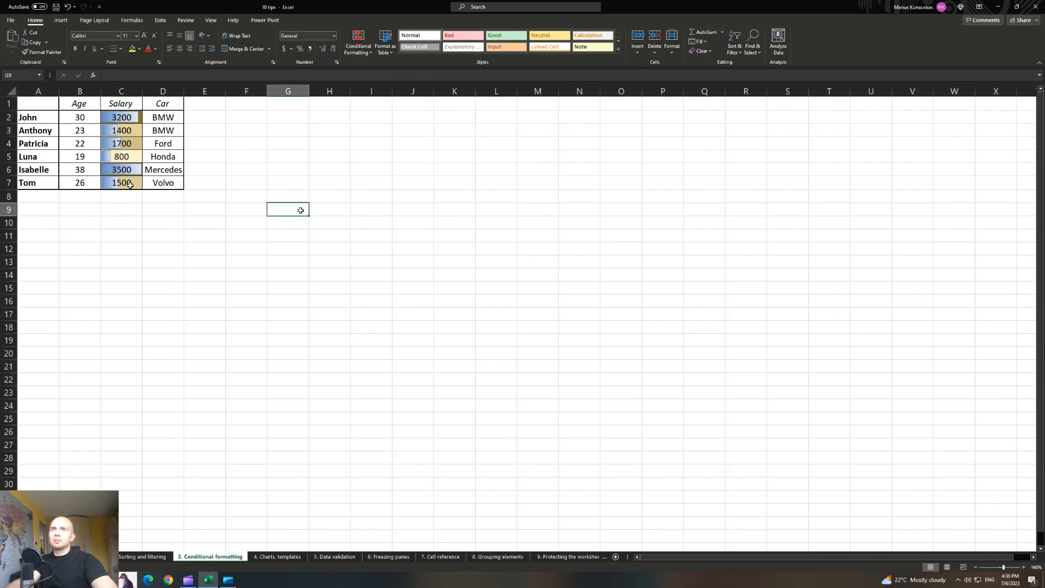
Compare the bars: longest for the 3500 salary in C6, shortest for 800 in C5.
{"action": "left_click_drag", "start_coordinate": [131, 184], "coordinate": [126, 118]}
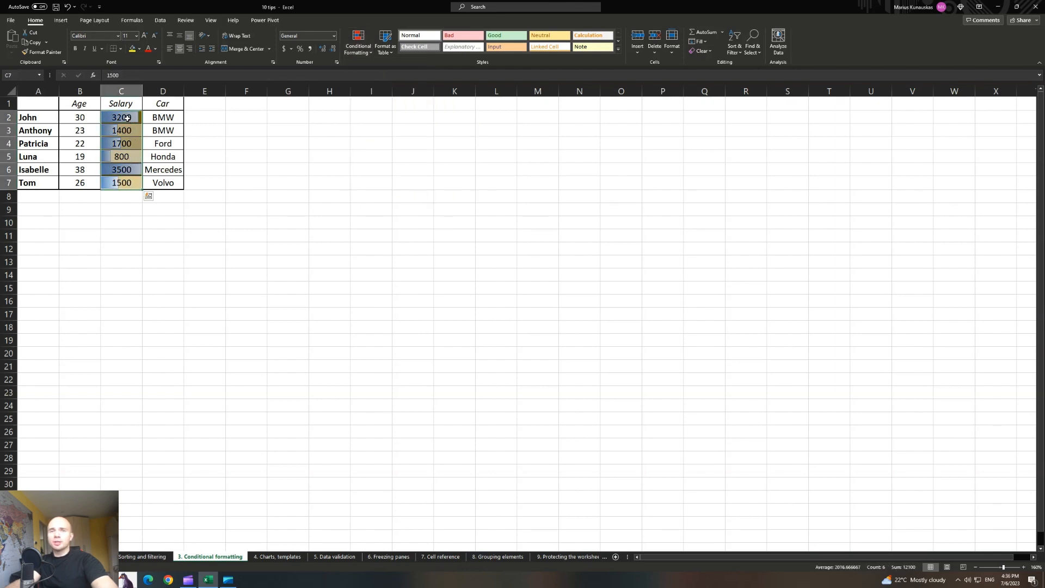
{"action": "left_click_drag", "start_coordinate": [131, 184], "coordinate": [131, 122]}
{"action": "left_click", "coordinate": [132, 169]}
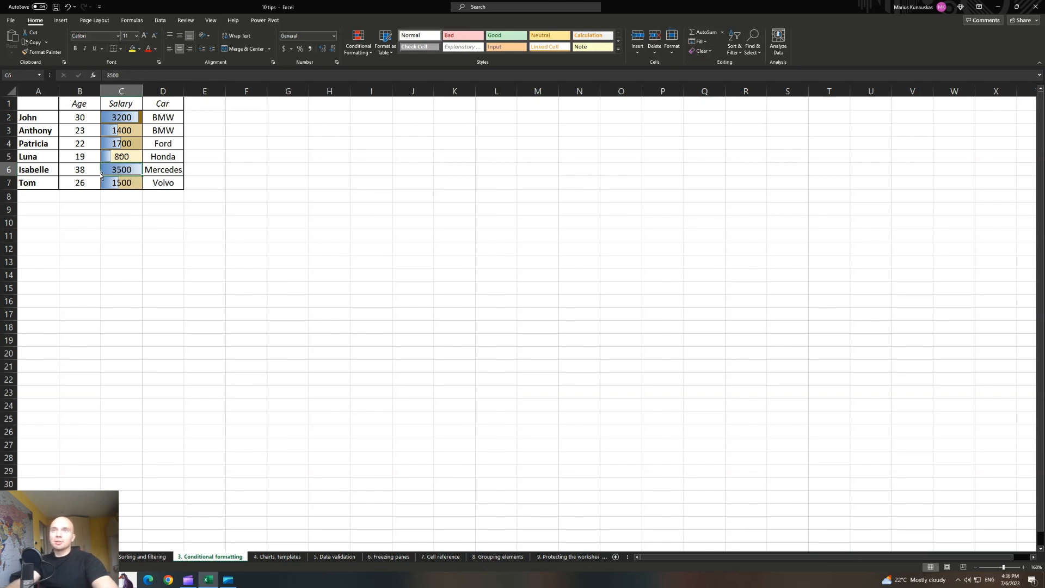
{"action": "left_click", "coordinate": [117, 159]}
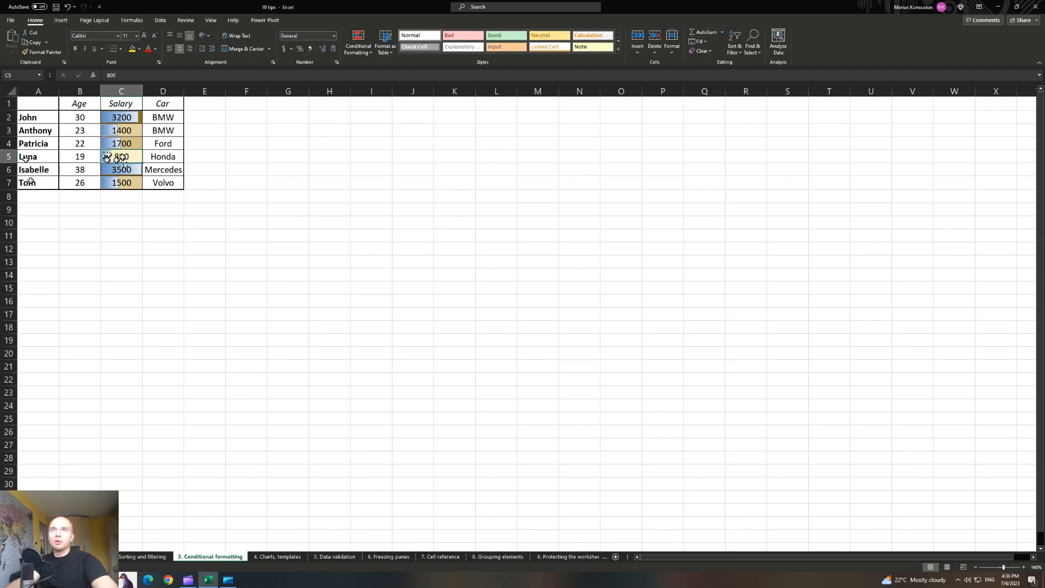
{"action": "left_click", "coordinate": [35, 171]}
{"action": "left_click", "coordinate": [107, 172]}
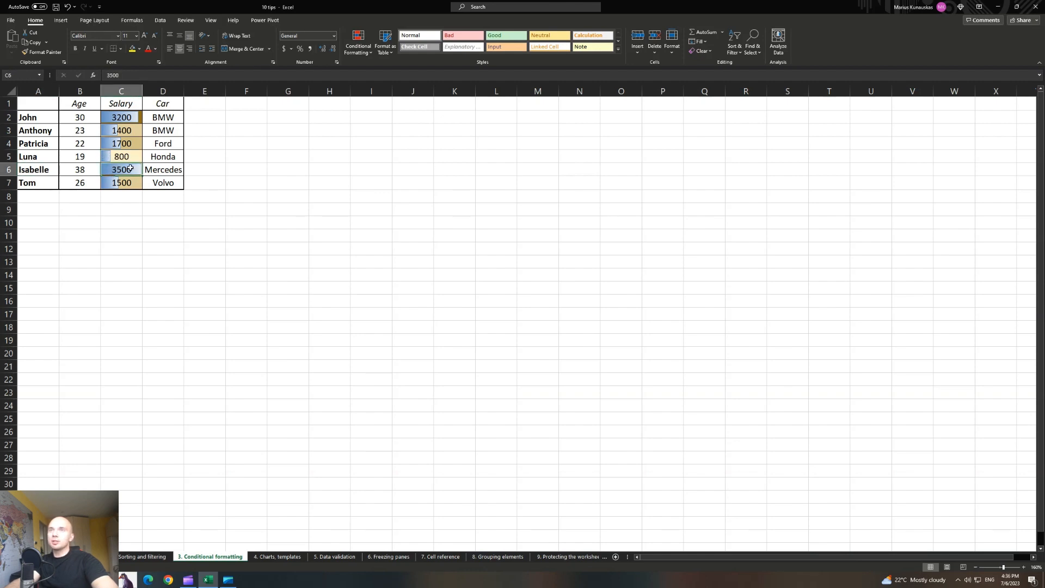
{"action": "left_click_drag", "start_coordinate": [130, 120], "coordinate": [127, 185]}
{"action": "left_click", "coordinate": [357, 194]}
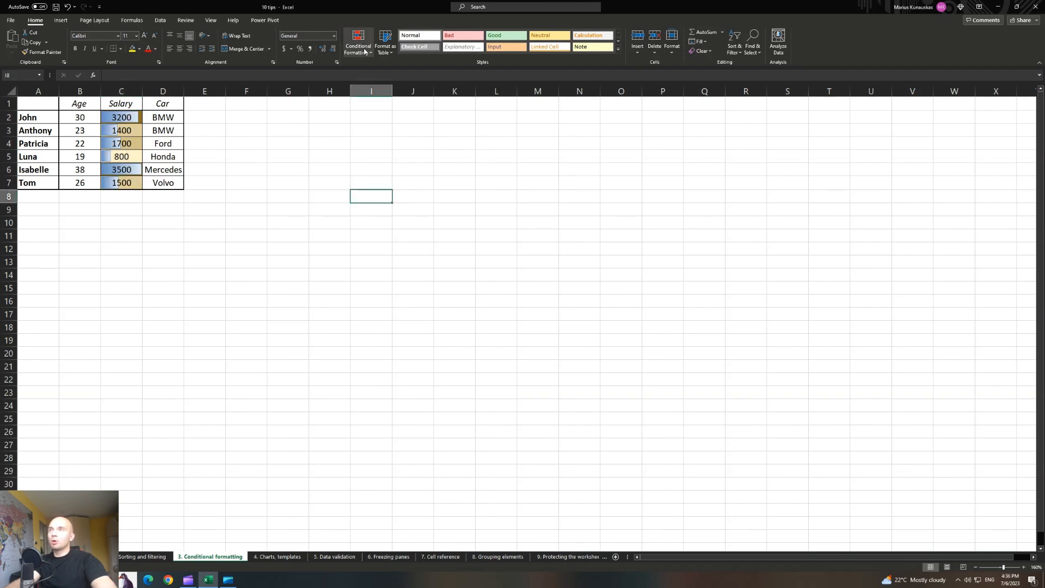
Insert a basic line chart of Age from the table cells A1:B5.
{"action": "left_click", "coordinate": [364, 51]}
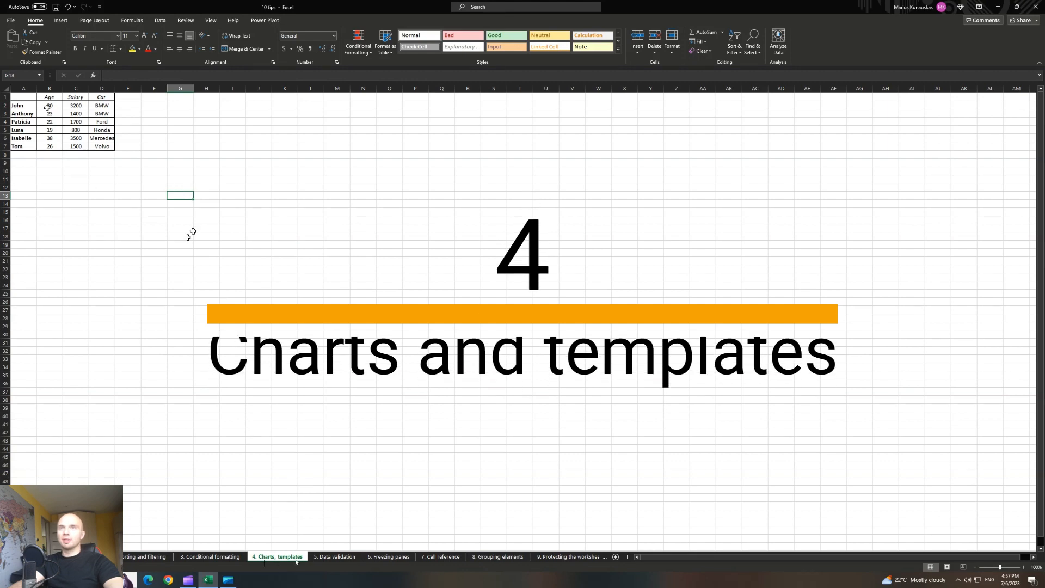
{"action": "left_click_drag", "start_coordinate": [23, 97], "coordinate": [53, 149]}
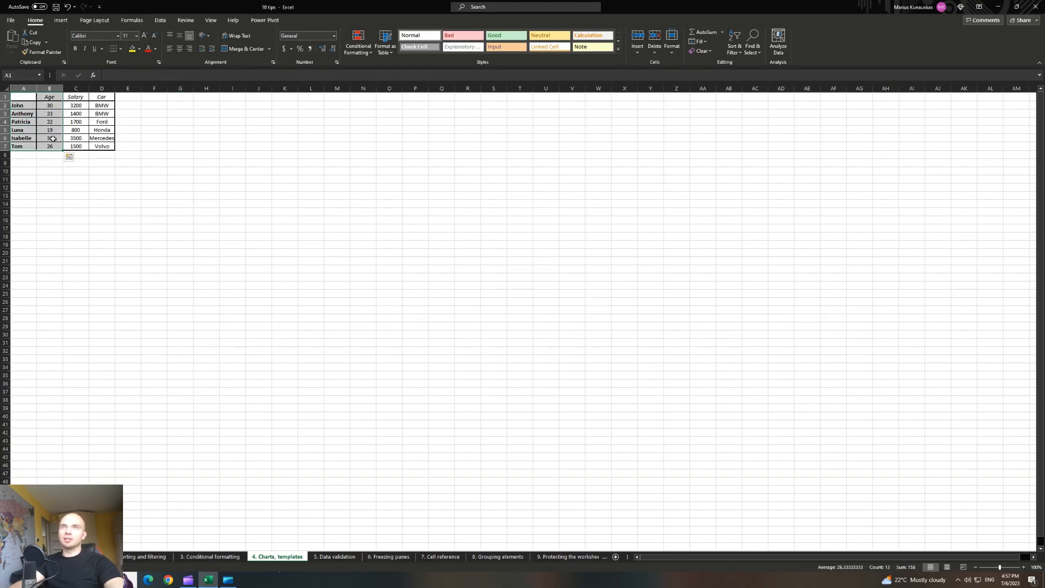
{"action": "left_click", "coordinate": [61, 21]}
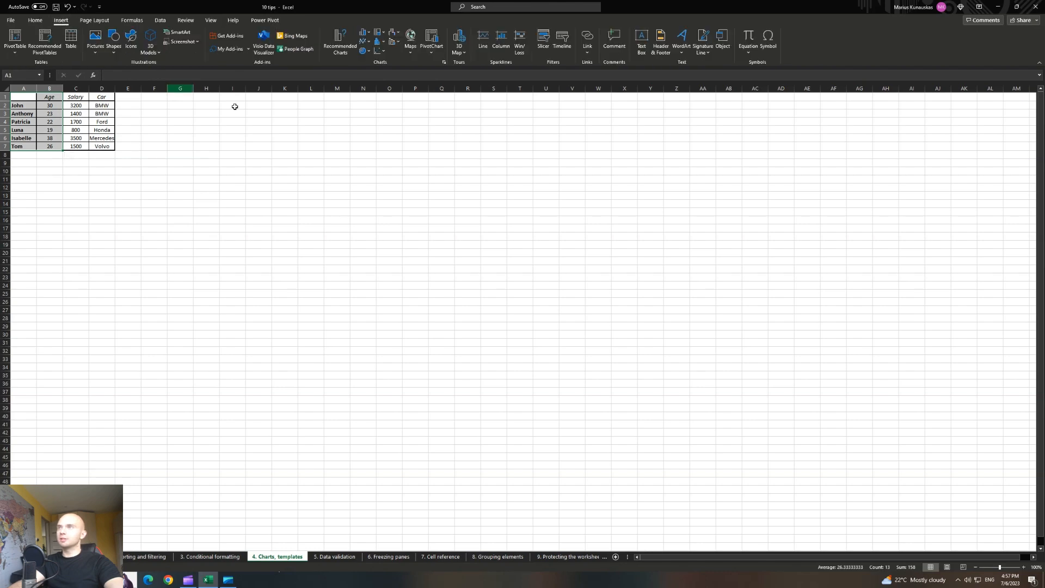
{"action": "left_click", "coordinate": [369, 42]}
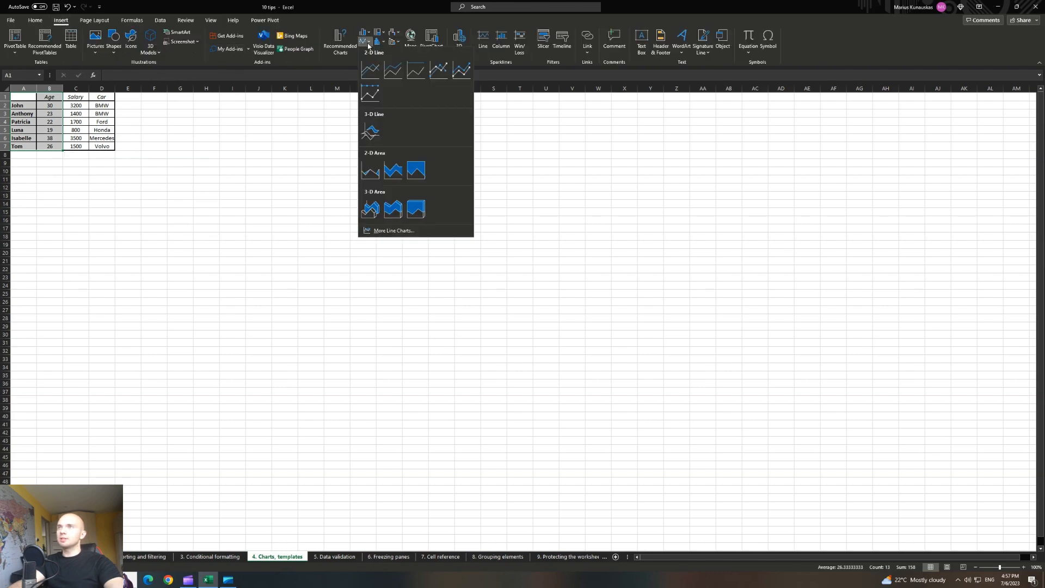
{"action": "left_click", "coordinate": [374, 75]}
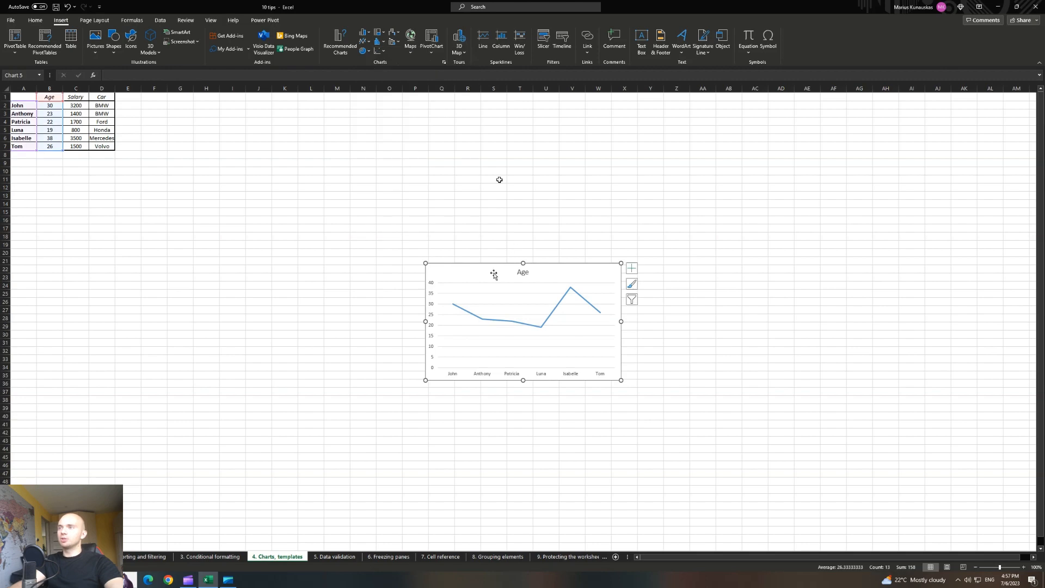
Move the chart below the table, widen it and remove its horizontal gridlines.
{"action": "left_click_drag", "start_coordinate": [478, 267], "coordinate": [130, 179]}
{"action": "left_click_drag", "start_coordinate": [274, 233], "coordinate": [448, 234]}
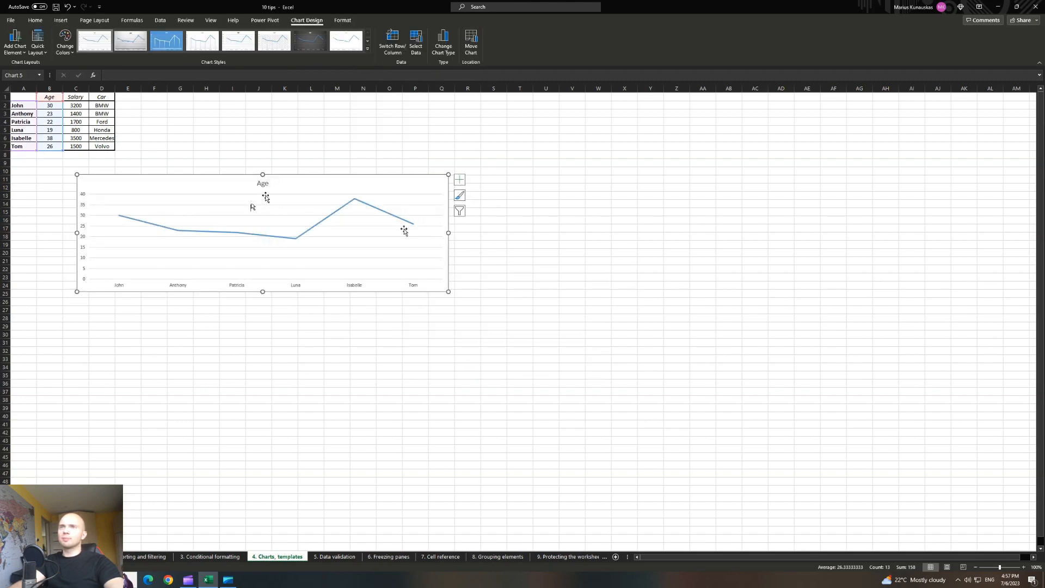
{"action": "left_click", "coordinate": [218, 194]}
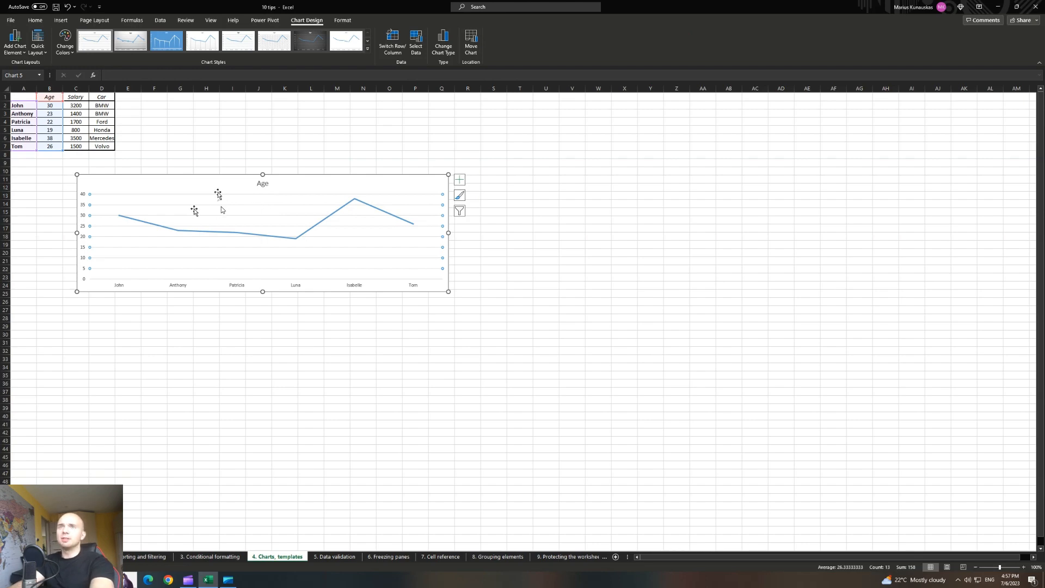
{"action": "key", "text": "Delete"}
Enlarge the Age title by two font sizes and set it to Amasis MT Pro.
{"action": "left_click", "coordinate": [262, 183]}
{"action": "left_click", "coordinate": [35, 20]}
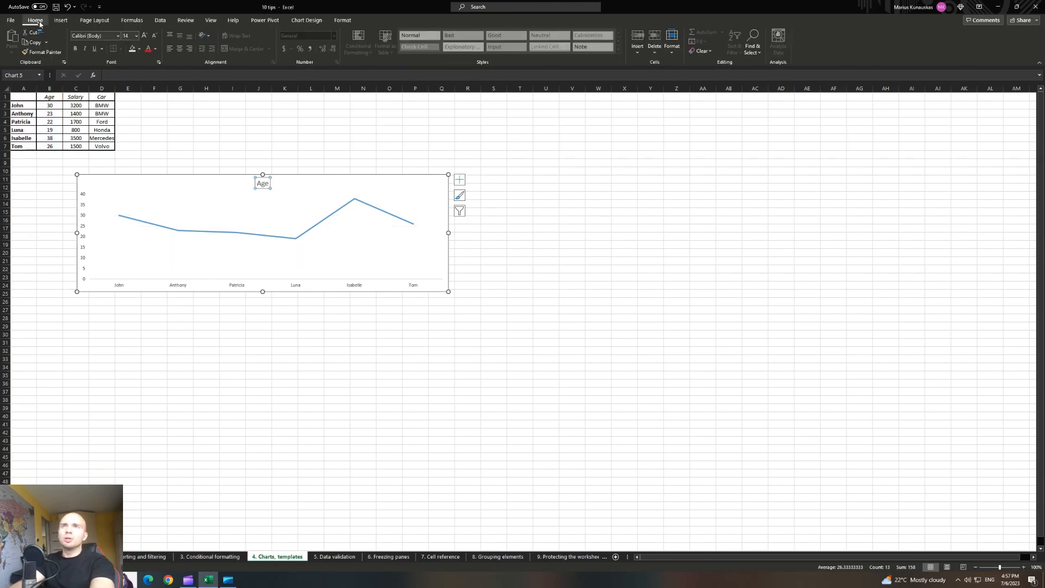
{"action": "left_click", "coordinate": [145, 36]}
{"action": "left_click", "coordinate": [145, 36]}
{"action": "left_click", "coordinate": [145, 36]}
{"action": "left_click", "coordinate": [144, 36]}
{"action": "left_click", "coordinate": [145, 36]}
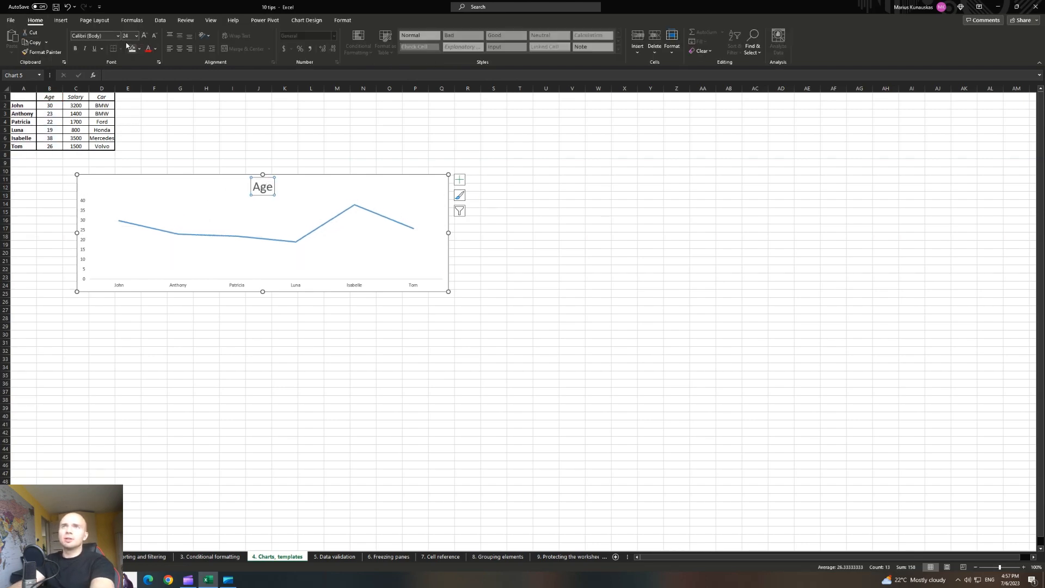
{"action": "left_click", "coordinate": [119, 36]}
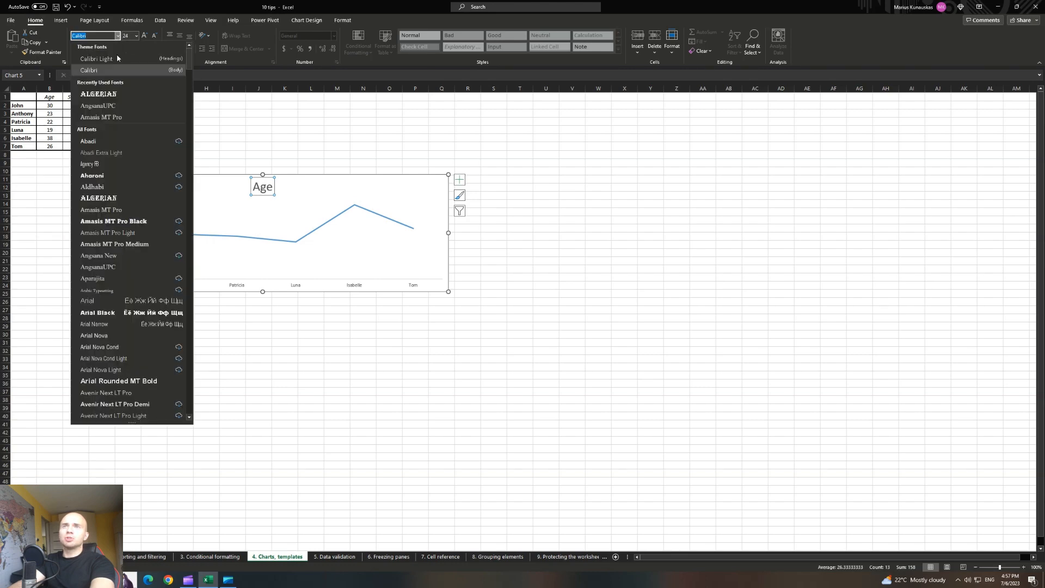
{"action": "left_click", "coordinate": [130, 212]}
Fill the chart area background with light green.
{"action": "left_click", "coordinate": [338, 130]}
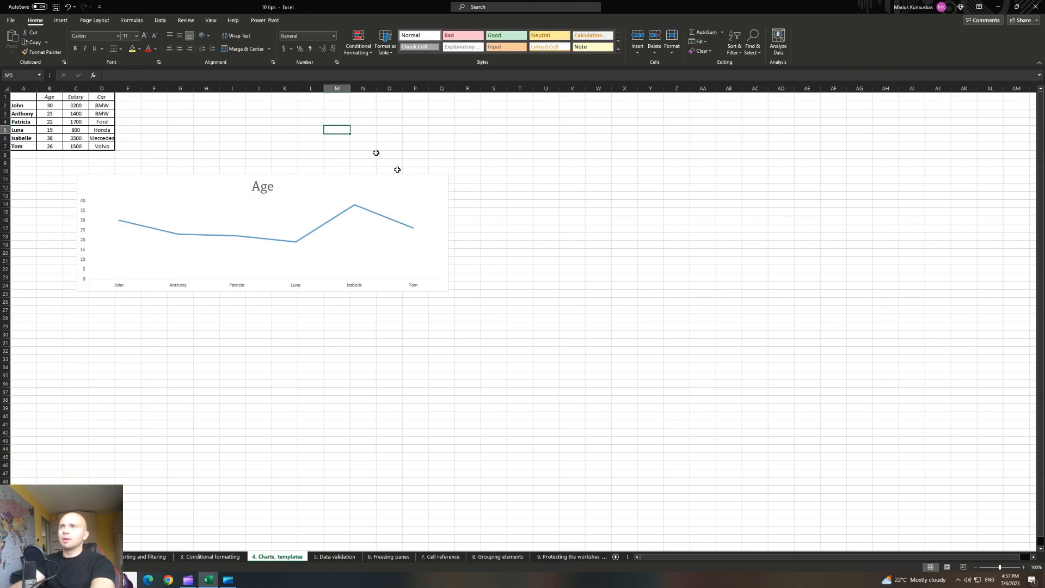
{"action": "left_click", "coordinate": [420, 179]}
{"action": "left_click", "coordinate": [349, 21]}
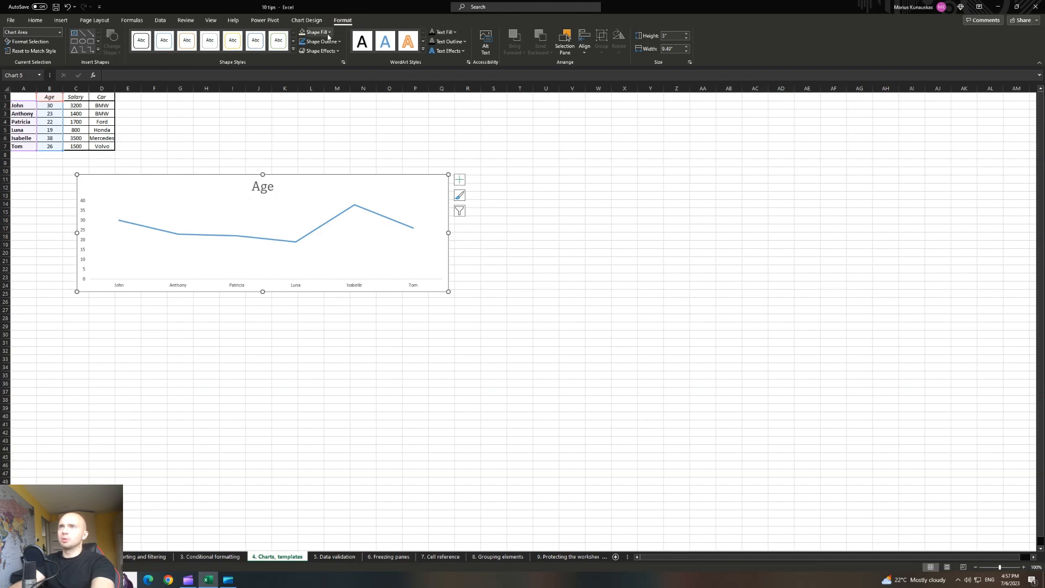
{"action": "left_click", "coordinate": [329, 33]}
{"action": "left_click", "coordinate": [365, 78]}
{"action": "left_click", "coordinate": [411, 129]}
{"action": "left_click", "coordinate": [463, 154]}
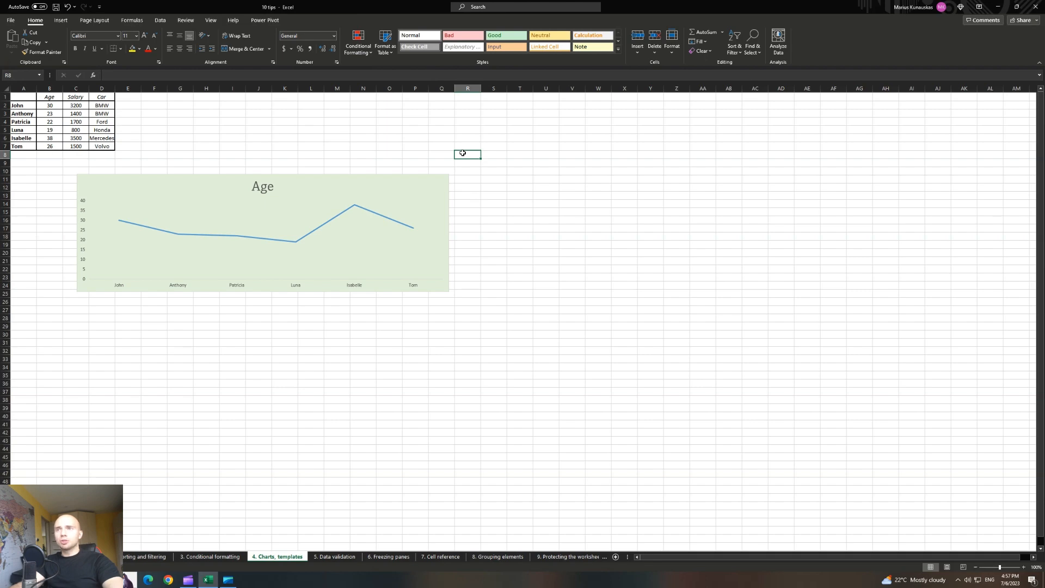
Nudge the Age chart slightly lower on the sheet.
{"action": "left_click", "coordinate": [318, 179]}
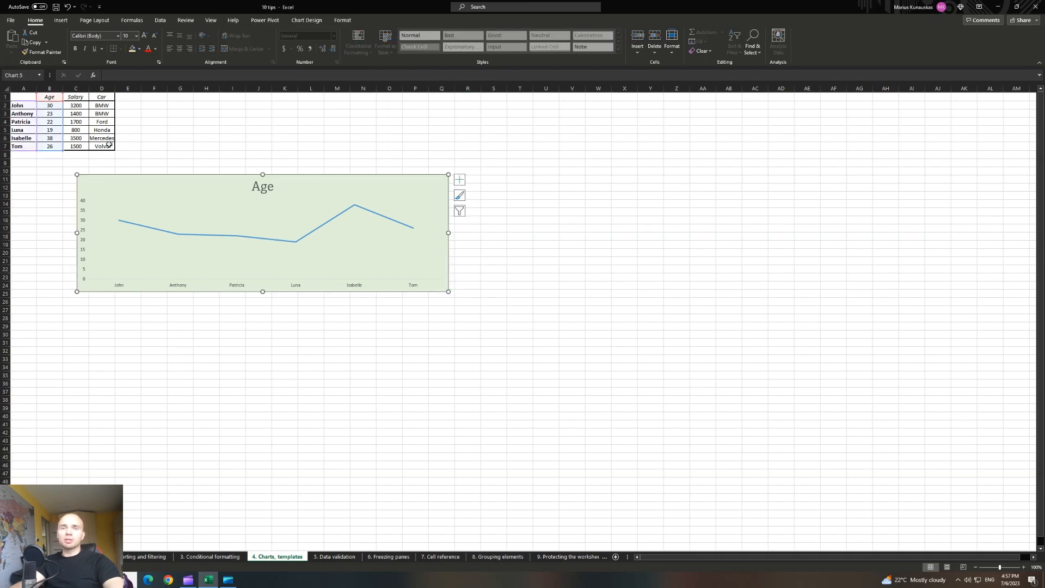
{"action": "left_click", "coordinate": [352, 154]}
{"action": "left_click", "coordinate": [201, 182]}
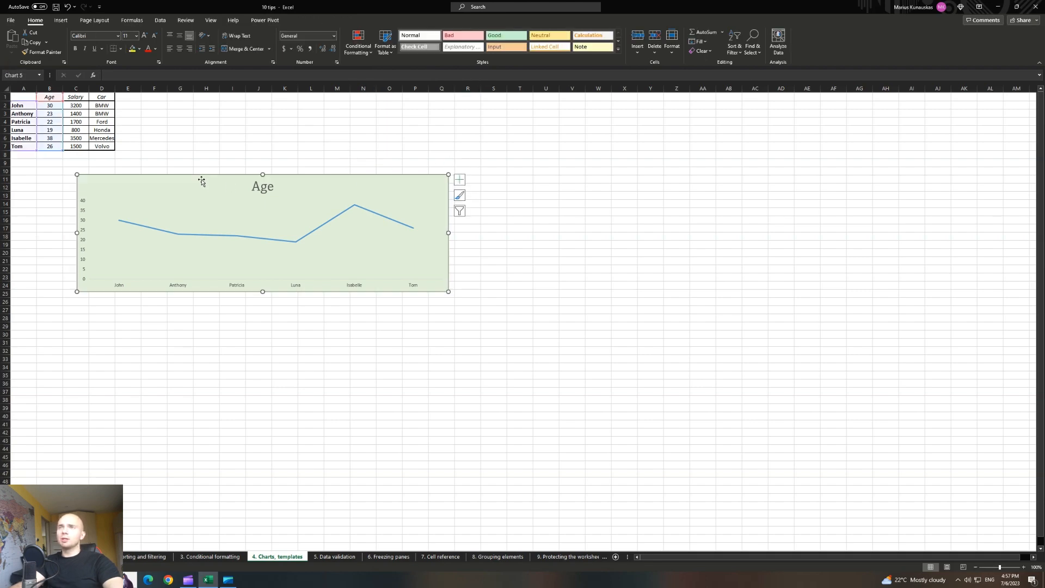
{"action": "mouse_move", "coordinate": [183, 177]}
{"action": "left_mouse_down"}
{"action": "mouse_move", "coordinate": [205, 181]}
{"action": "mouse_move", "coordinate": [185, 184]}
{"action": "left_mouse_up"}
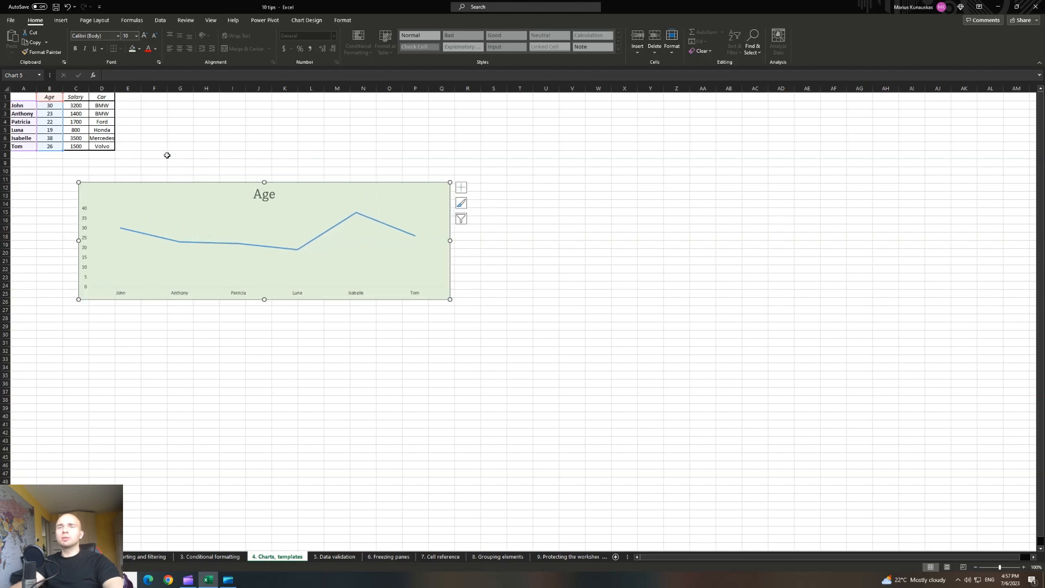
{"action": "left_click", "coordinate": [261, 136]}
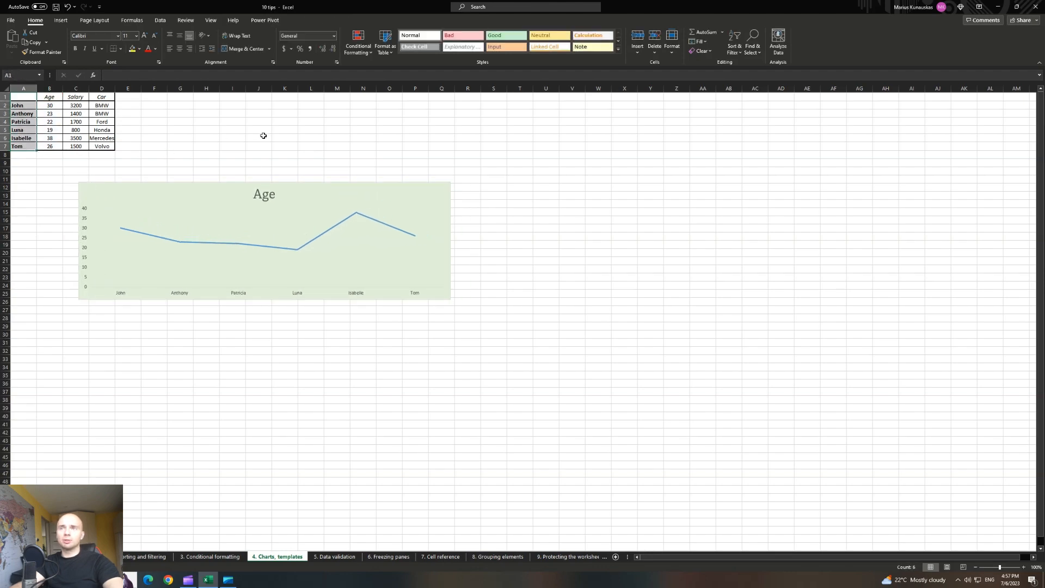
{"action": "left_click", "coordinate": [380, 195]}
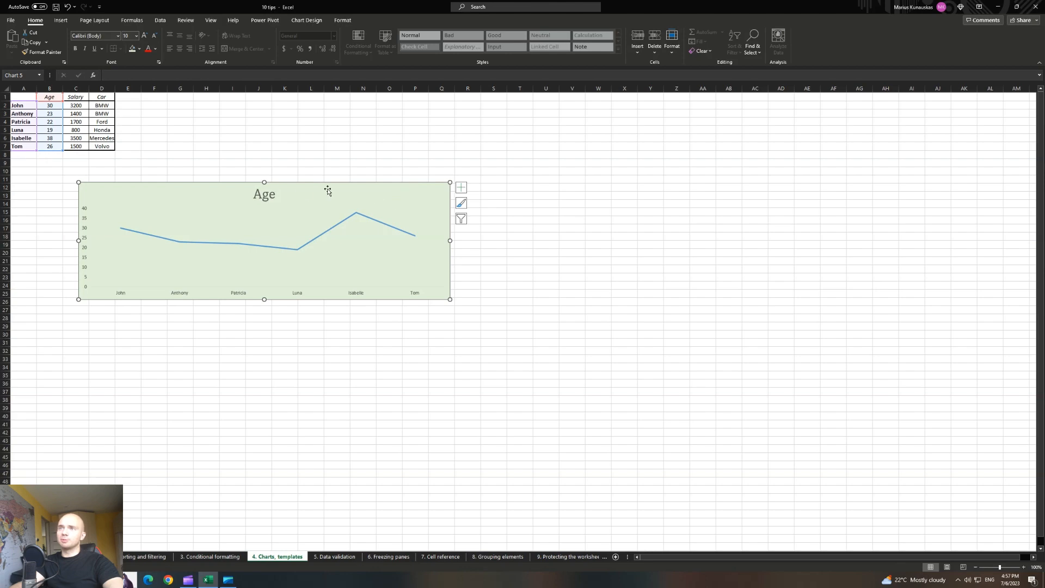
Save the chart as template Green1, replacing the existing Green1.crtx.
{"action": "right_click", "coordinate": [352, 194]}
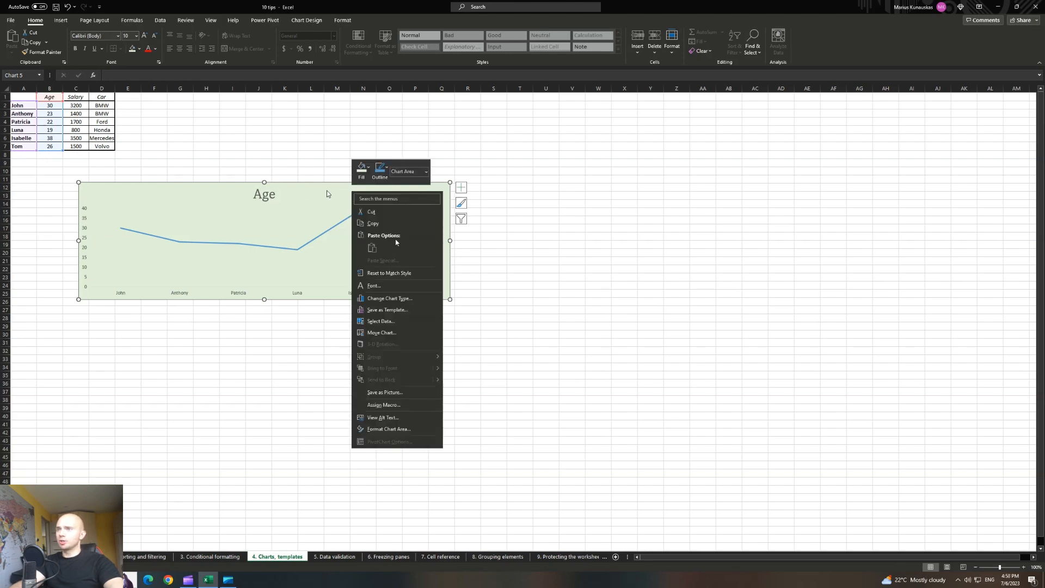
{"action": "left_click", "coordinate": [387, 309]}
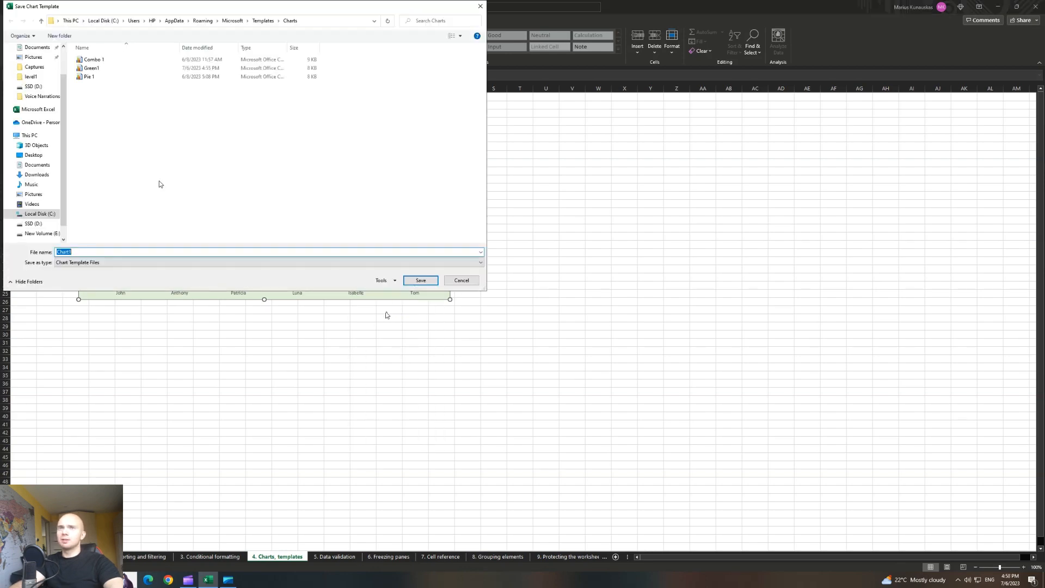
{"action": "type", "text": "Green"}
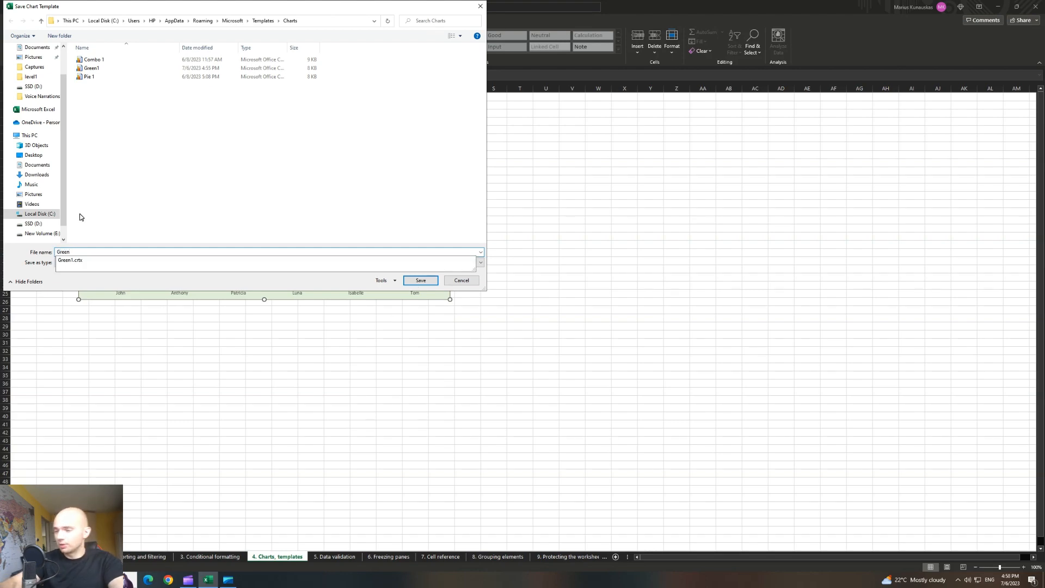
{"action": "type", "text": "1"}
{"action": "key", "text": "Return"}
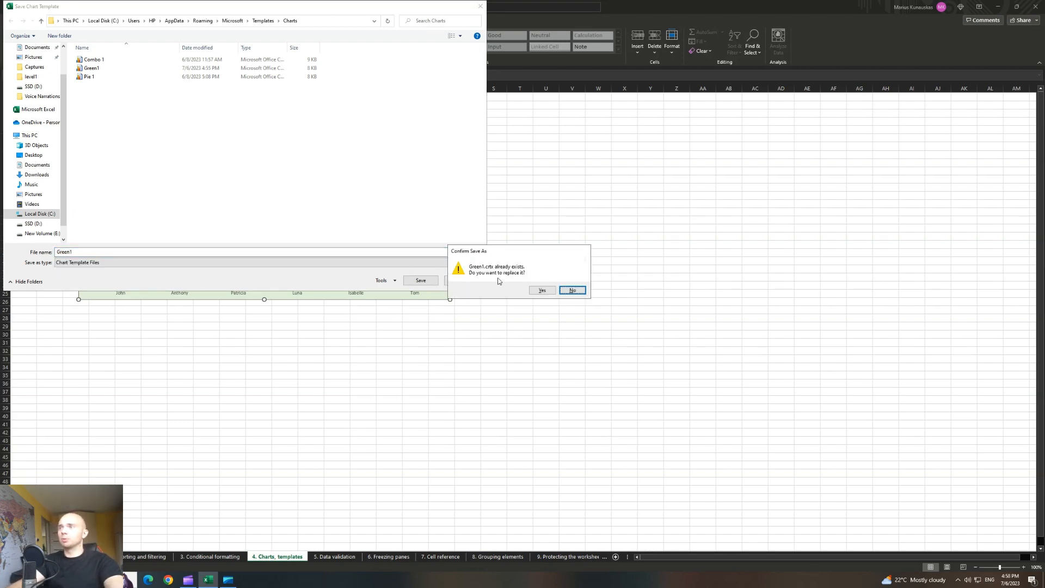
{"action": "left_click", "coordinate": [542, 290]}
{"action": "left_click", "coordinate": [574, 237]}
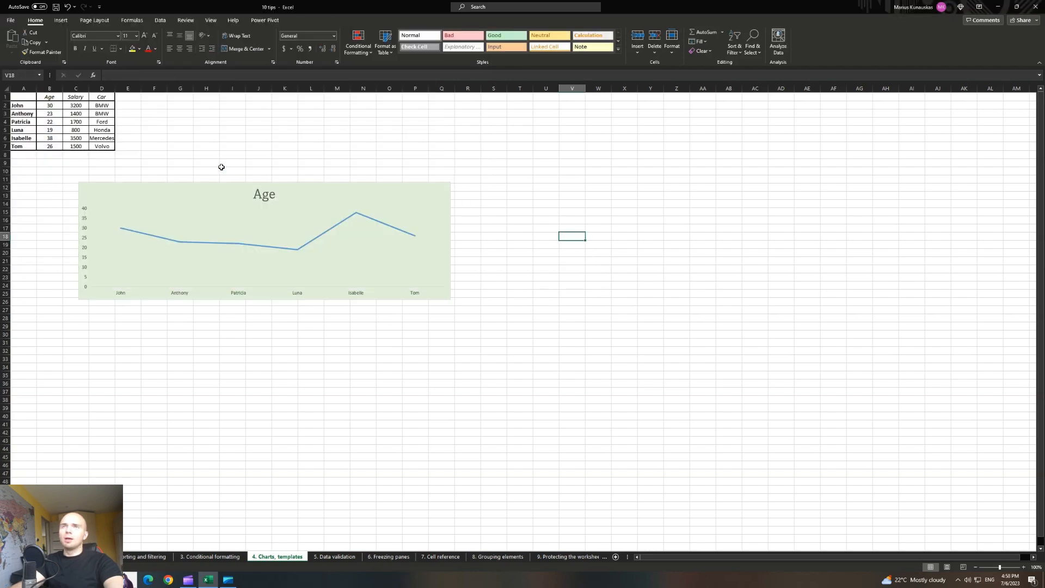
Insert a line chart of Salary from the names and Salary columns.
{"action": "left_click_drag", "start_coordinate": [24, 97], "coordinate": [23, 146]}
{"action": "left_click_drag", "start_coordinate": [76, 97], "coordinate": [78, 146], "text": "ctrl"}
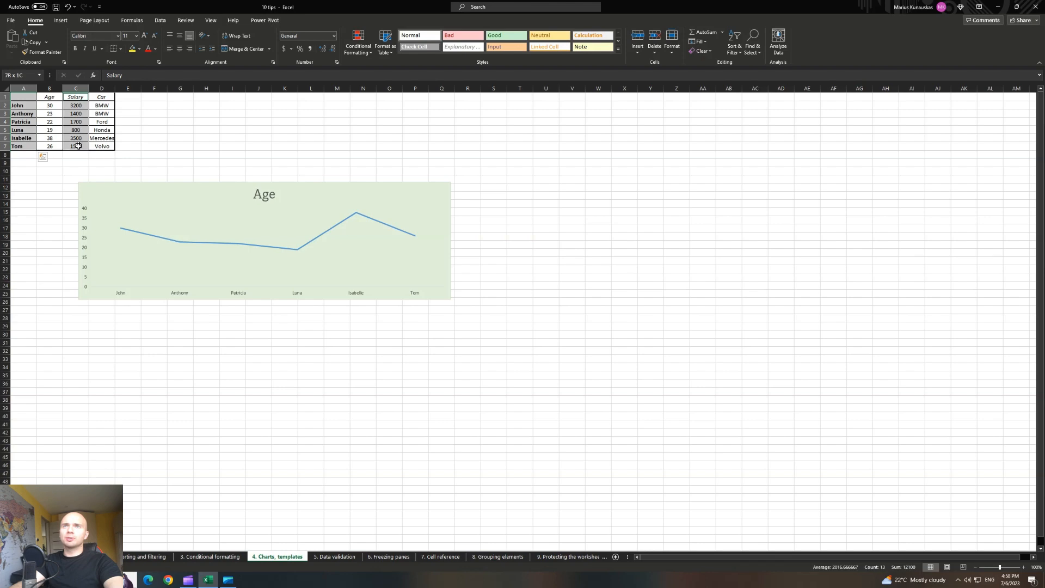
{"action": "left_click", "coordinate": [61, 21]}
{"action": "left_click", "coordinate": [368, 42]}
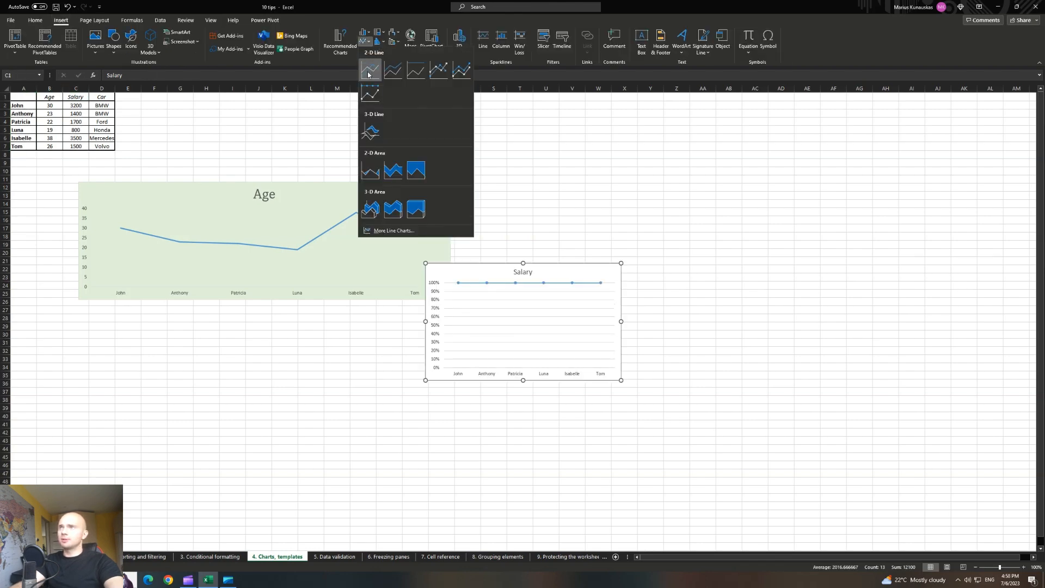
{"action": "left_click", "coordinate": [370, 69]}
Change the Salary chart's type to the saved Green1 template.
{"action": "right_click", "coordinate": [556, 274]}
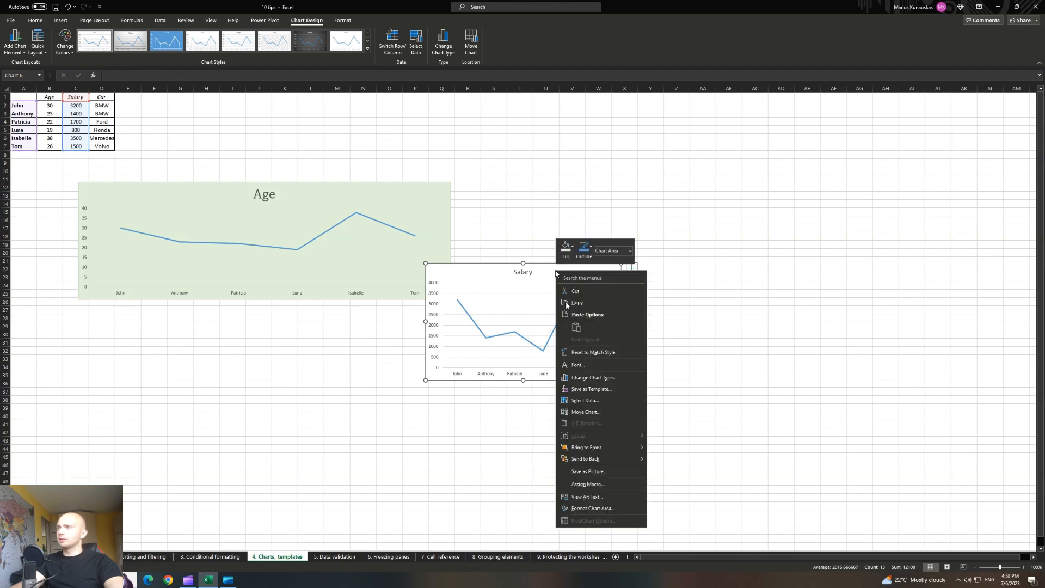
{"action": "left_click", "coordinate": [594, 377]}
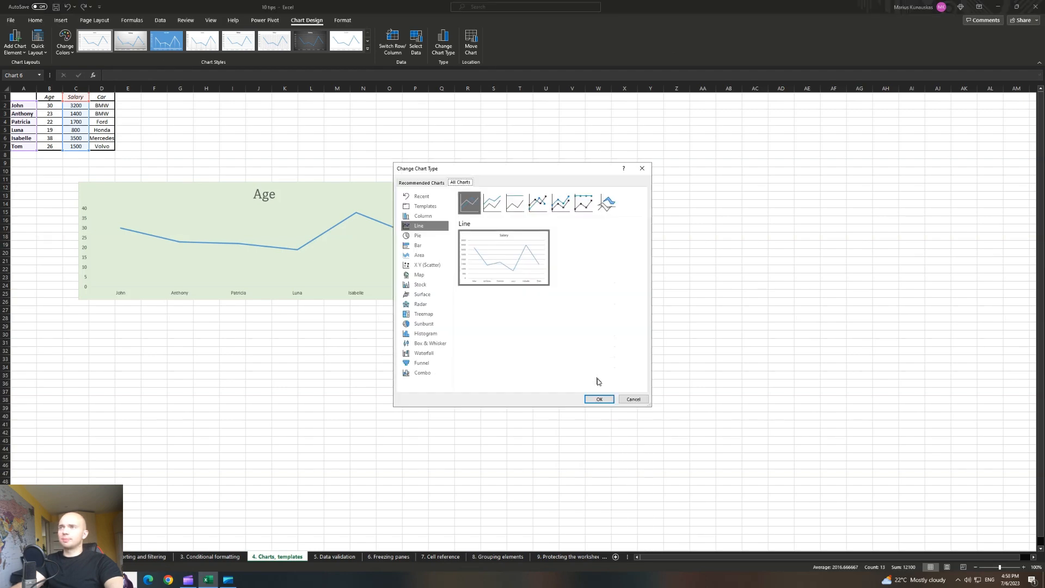
{"action": "left_click", "coordinate": [424, 207]}
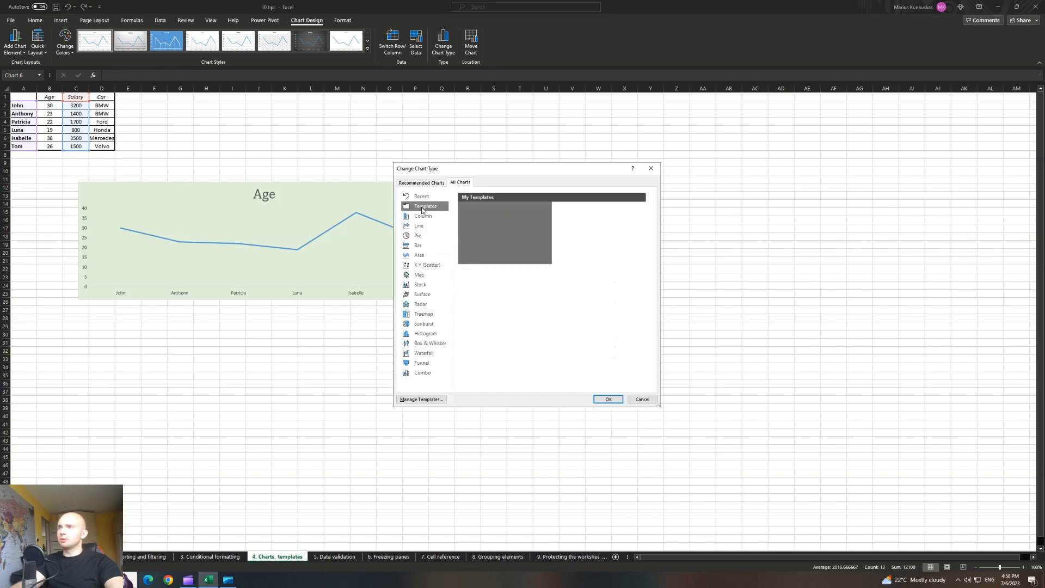
{"action": "left_click", "coordinate": [608, 231]}
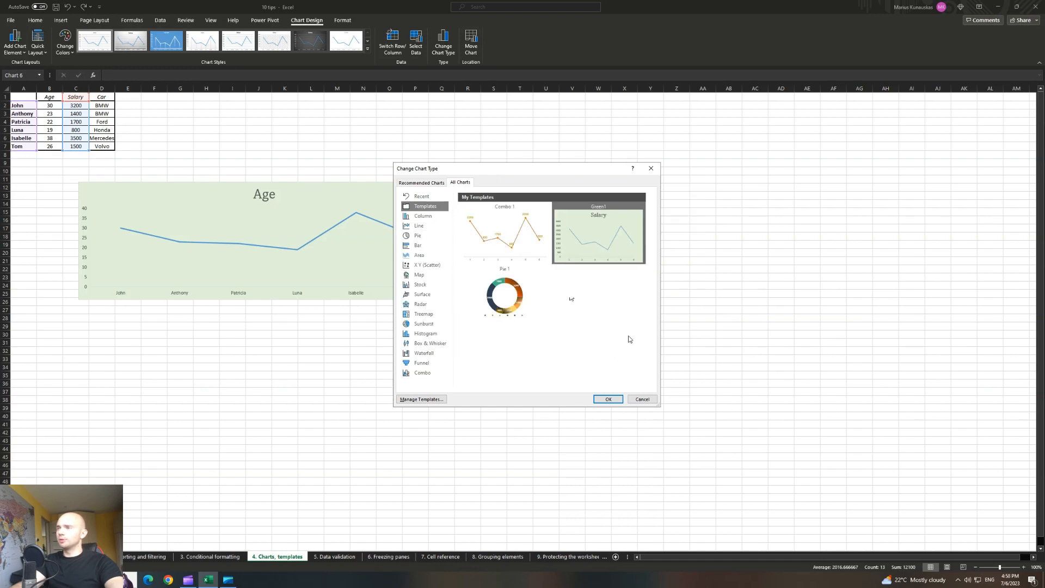
{"action": "mouse_move", "coordinate": [598, 216]}
{"action": "left_click", "coordinate": [611, 399]}
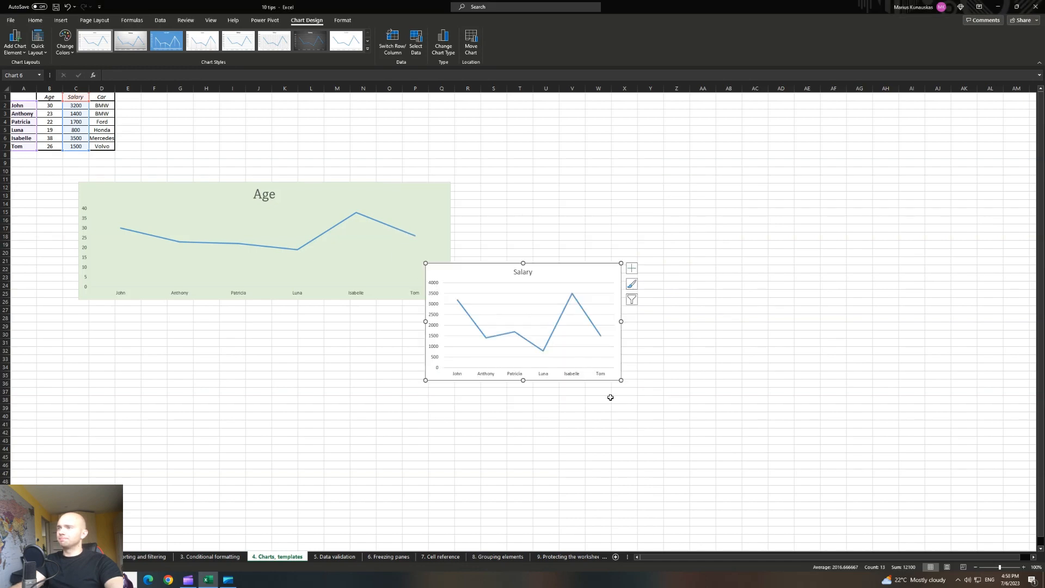
Move the Salary chart left and down, widen it and shorten it from the bottom.
{"action": "left_click_drag", "start_coordinate": [569, 269], "coordinate": [245, 318]}
{"action": "left_click_drag", "start_coordinate": [276, 363], "coordinate": [453, 363]}
{"action": "left_click_drag", "start_coordinate": [266, 423], "coordinate": [267, 399]}
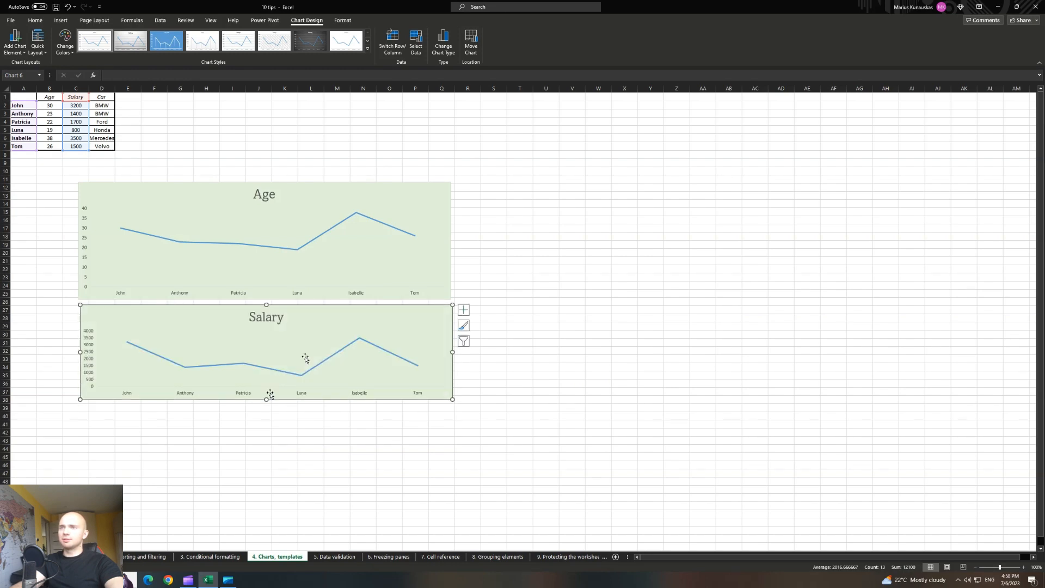
{"action": "left_click", "coordinate": [611, 238]}
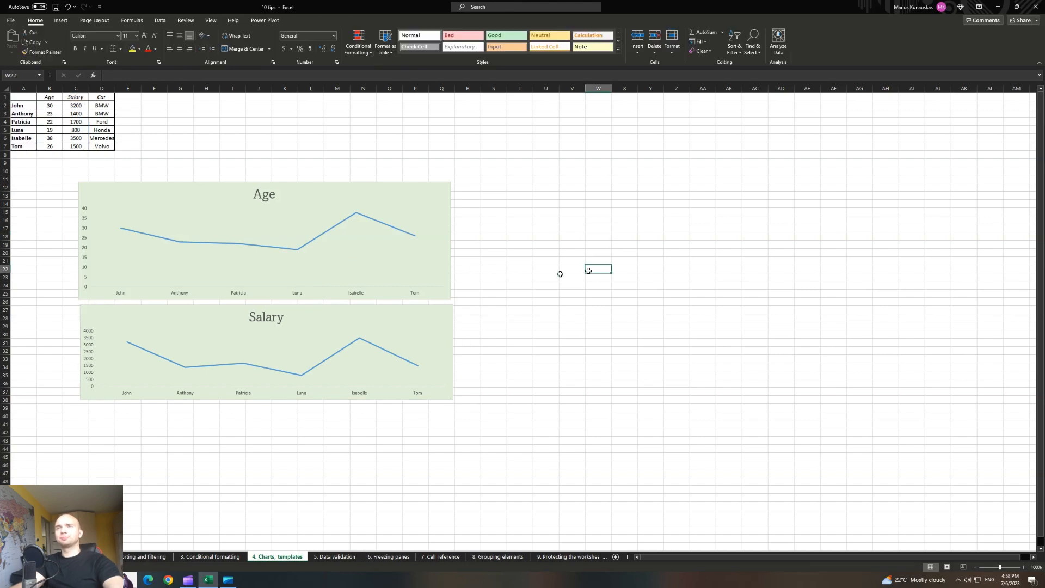
{"action": "left_click", "coordinate": [326, 158]}
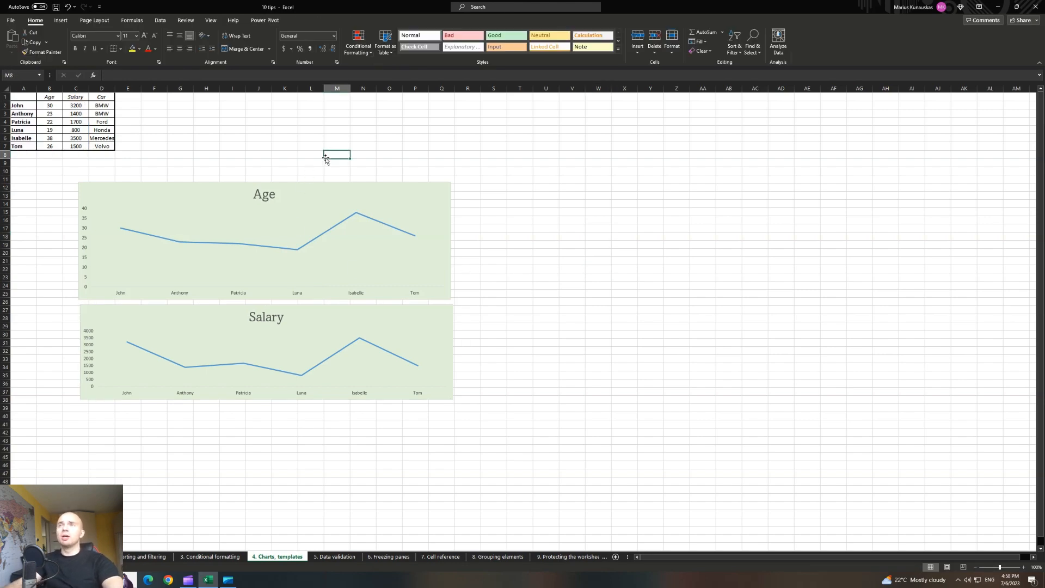
{"action": "left_click", "coordinate": [261, 154]}
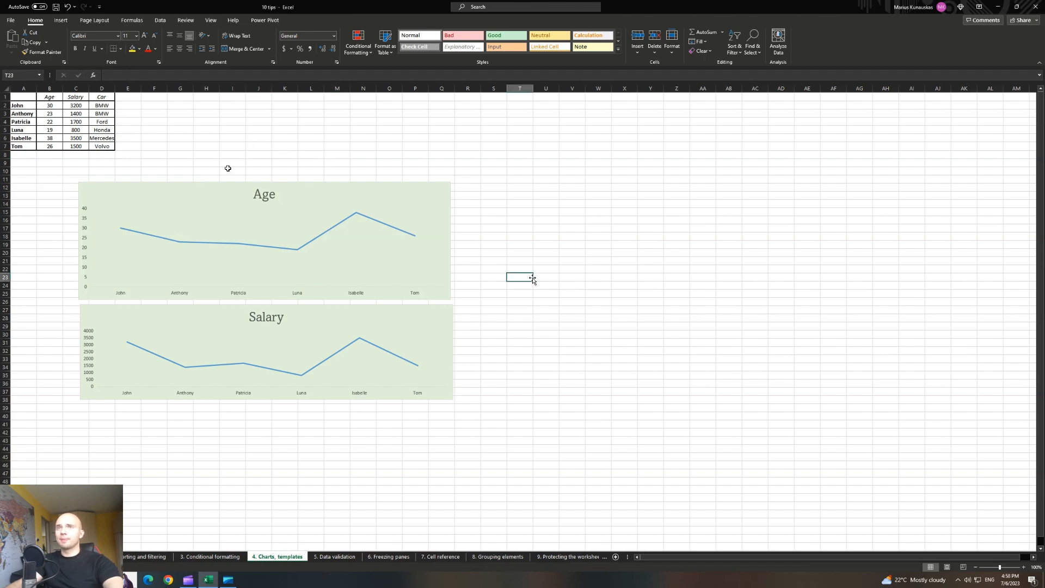
Shorten the Age chart from its top edge.
{"action": "left_click", "coordinate": [174, 195]}
{"action": "left_click_drag", "start_coordinate": [264, 182], "coordinate": [264, 203]}
{"action": "left_click", "coordinate": [283, 158]}
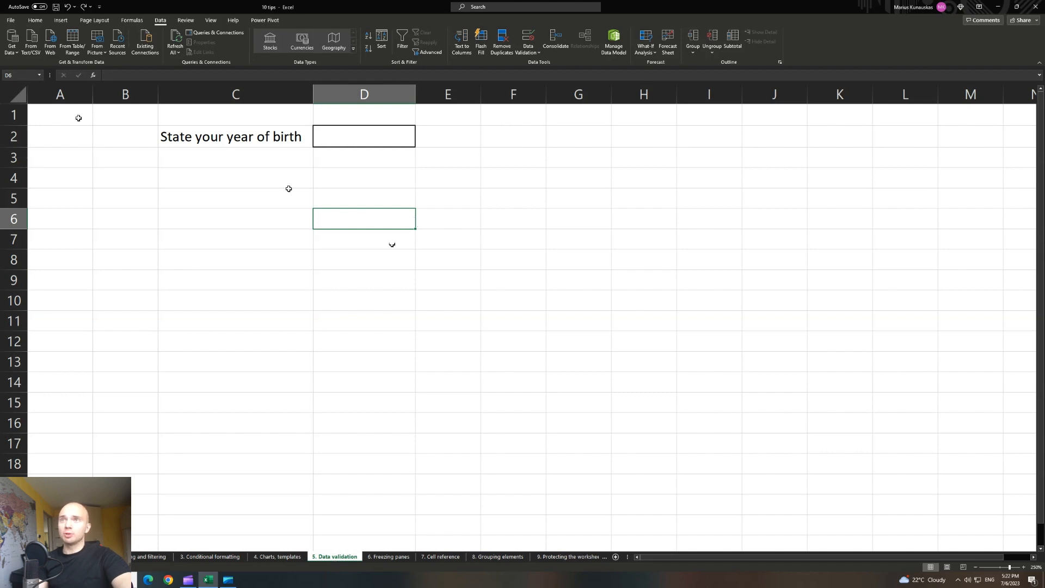
Switch to the '5. Data validation' sheet, select D2 and open Data Validation.
{"action": "left_click", "coordinate": [205, 157]}
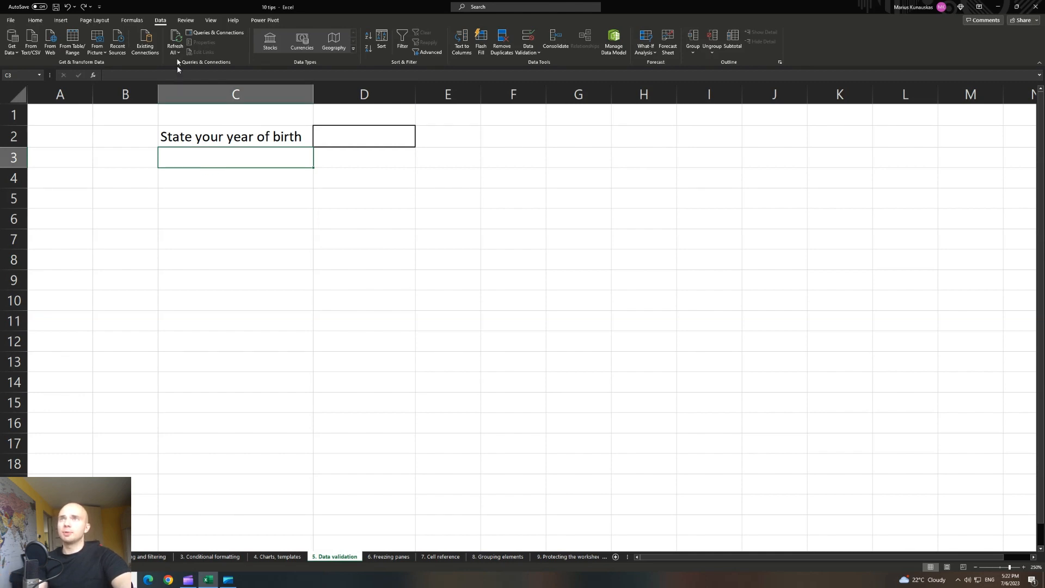
{"action": "left_click", "coordinate": [340, 140]}
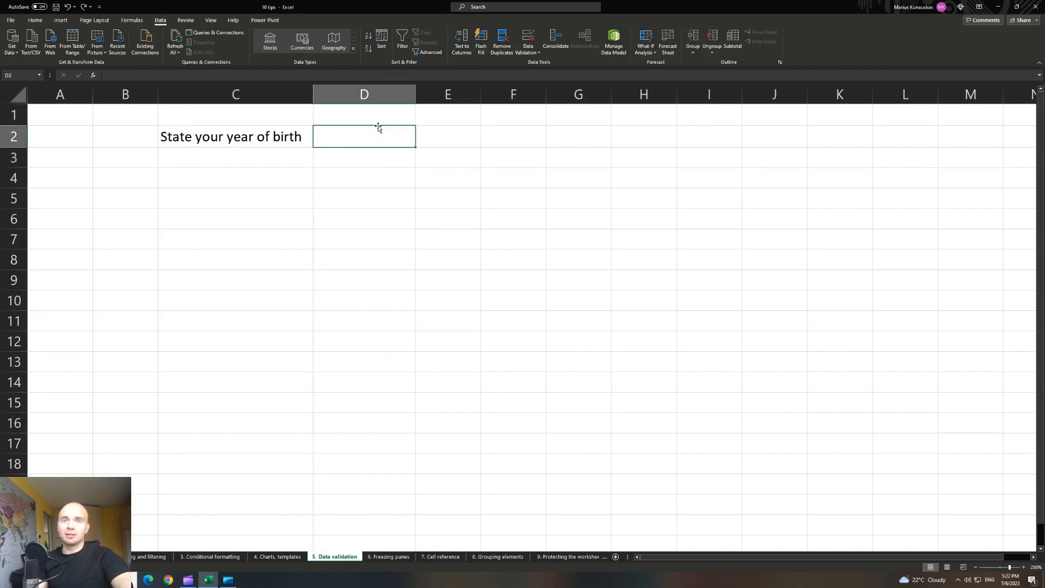
{"action": "left_click", "coordinate": [530, 49]}
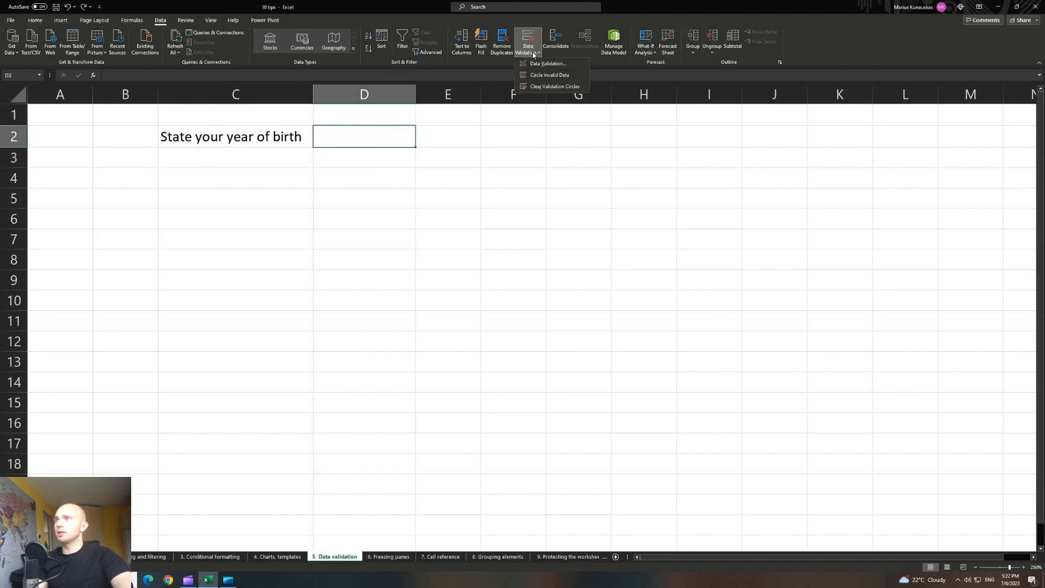
Allow only whole numbers between 1950 and 2010 in D2.
{"action": "left_click", "coordinate": [542, 64]}
{"action": "left_click", "coordinate": [416, 188]}
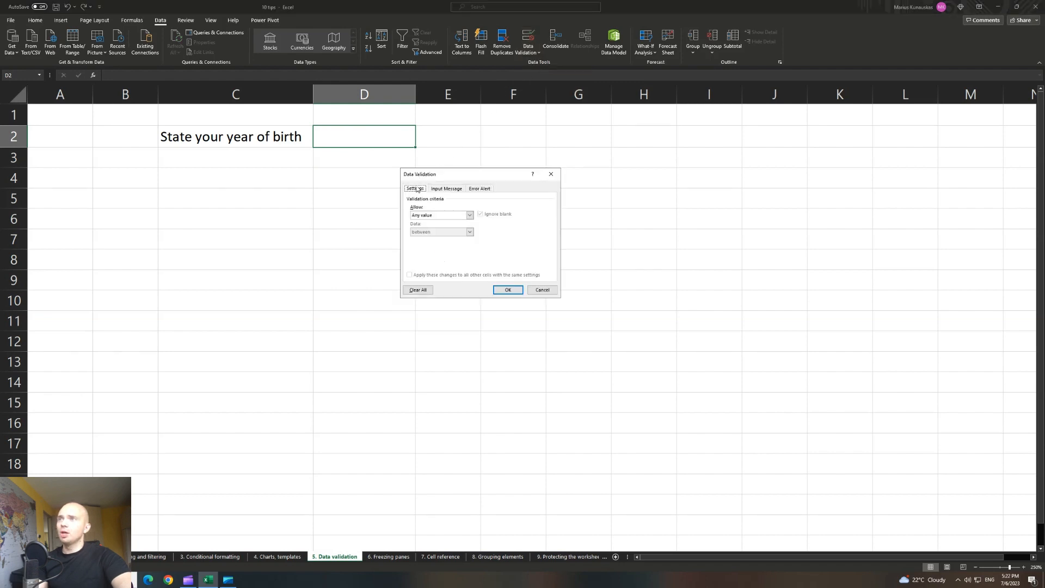
{"action": "left_click", "coordinate": [448, 216]}
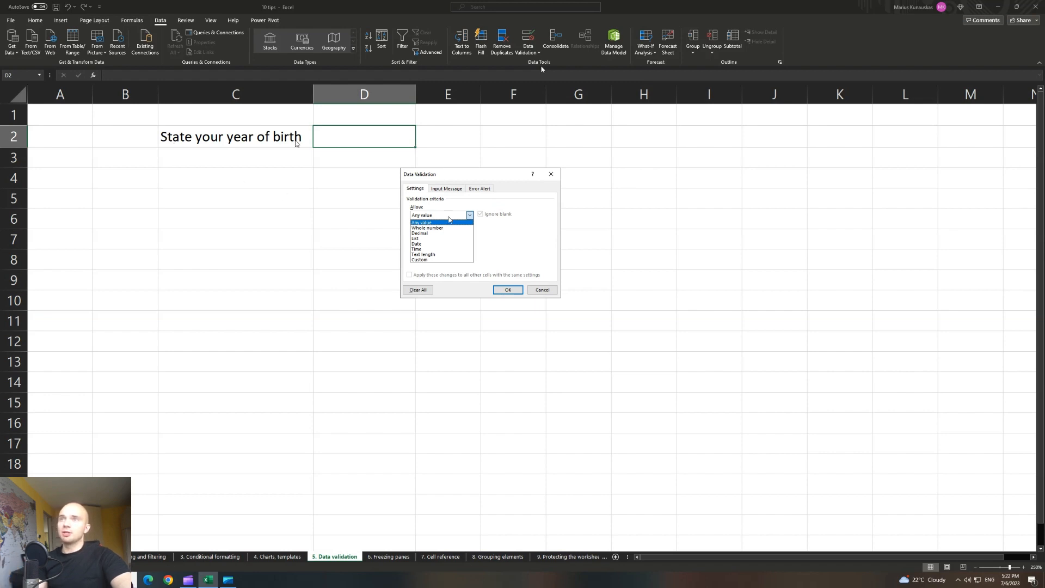
{"action": "left_click", "coordinate": [433, 228]}
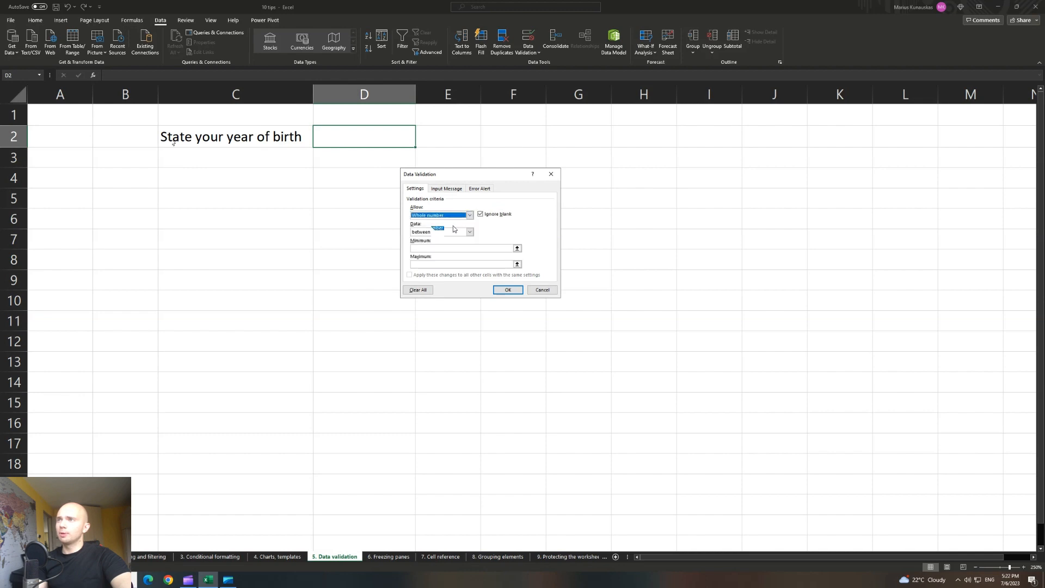
{"action": "left_click", "coordinate": [441, 233]}
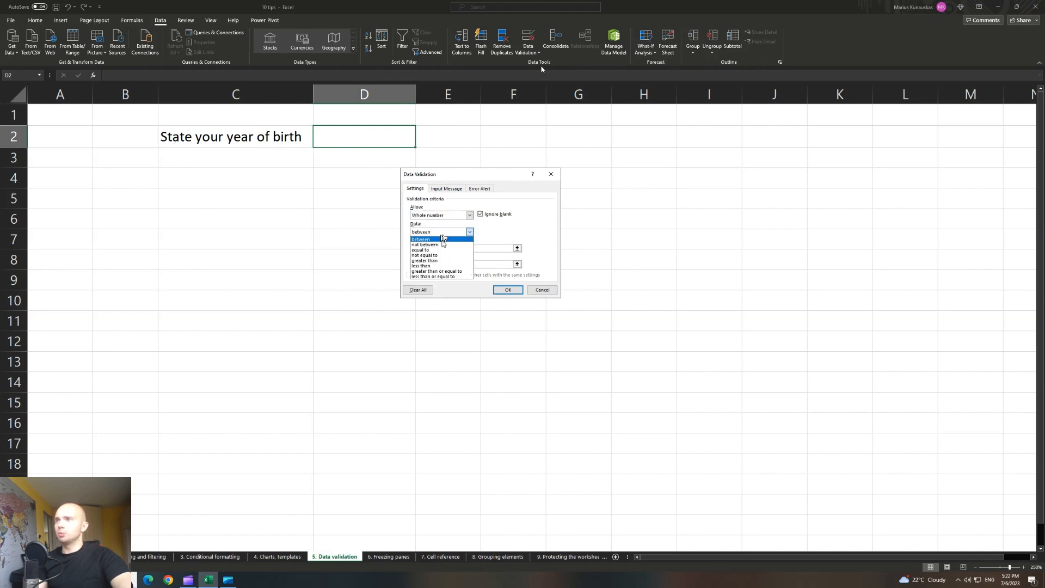
{"action": "left_click", "coordinate": [443, 239]}
{"action": "left_click", "coordinate": [438, 247]}
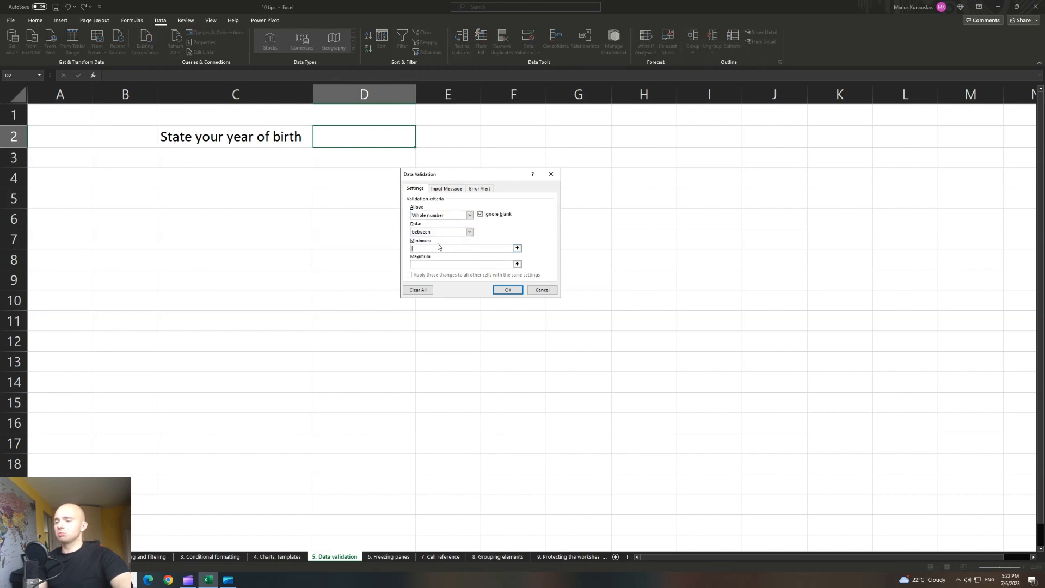
{"action": "type", "text": "10"}
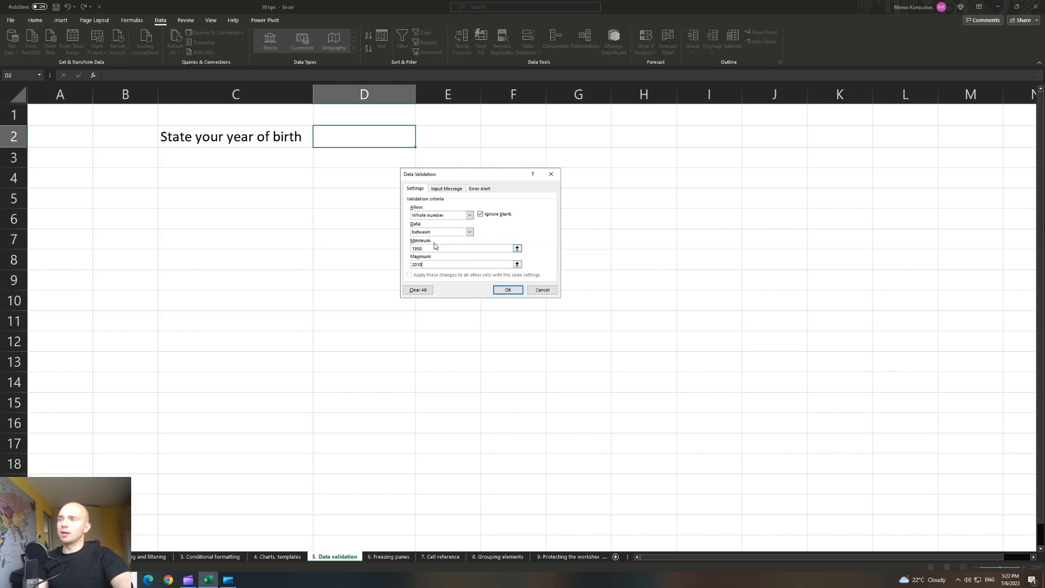
Start the input message 'Please specify your birth year'.
{"action": "left_click", "coordinate": [447, 188]}
{"action": "left_click", "coordinate": [439, 246]}
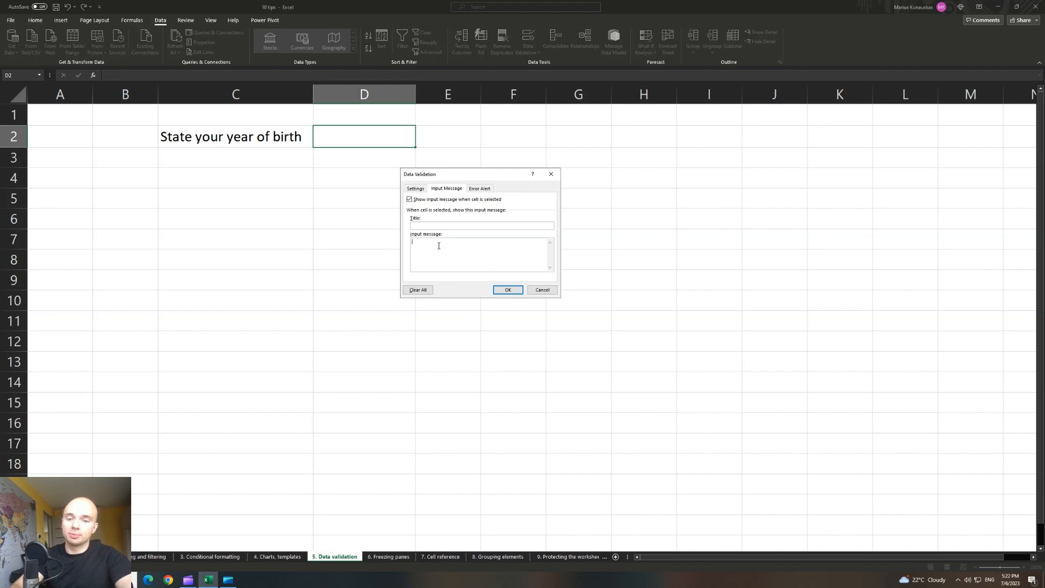
{"action": "type", "text": "Pl"}
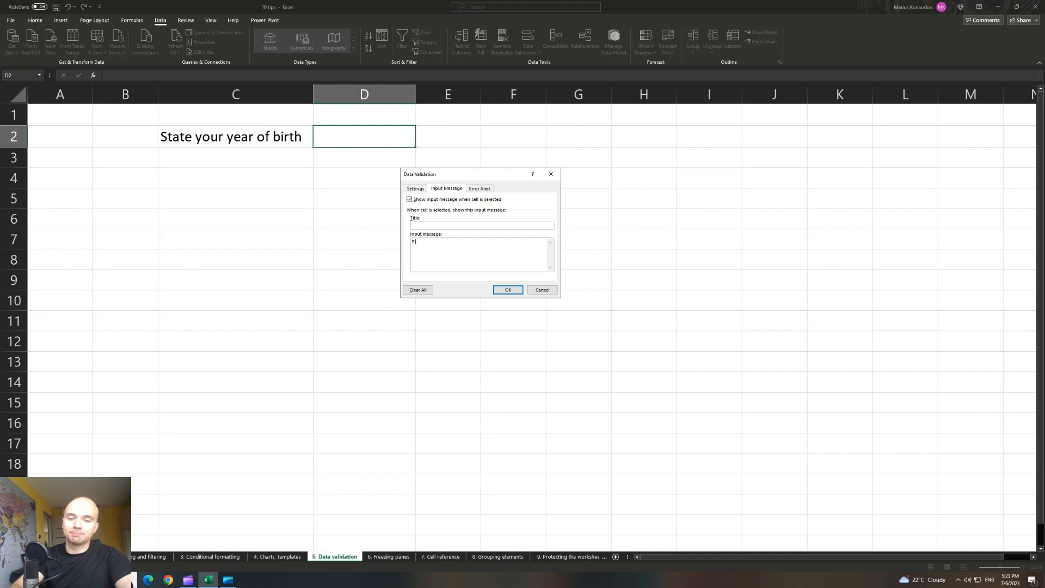
{"action": "type", "text": "ease specify your bir"}
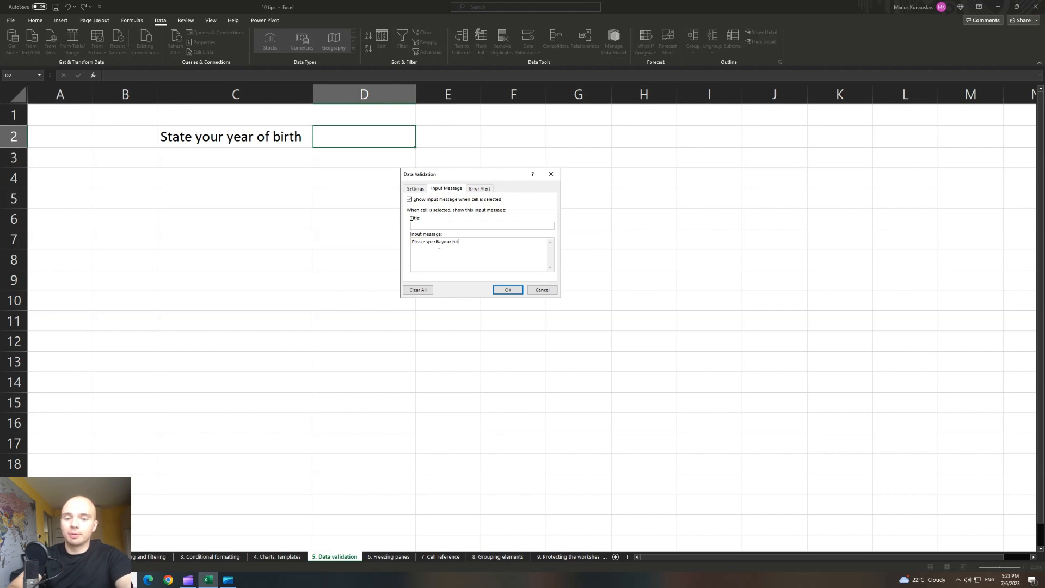
Finish the input message and keep Stop as the error alert style.
{"action": "type", "text": "ar"}
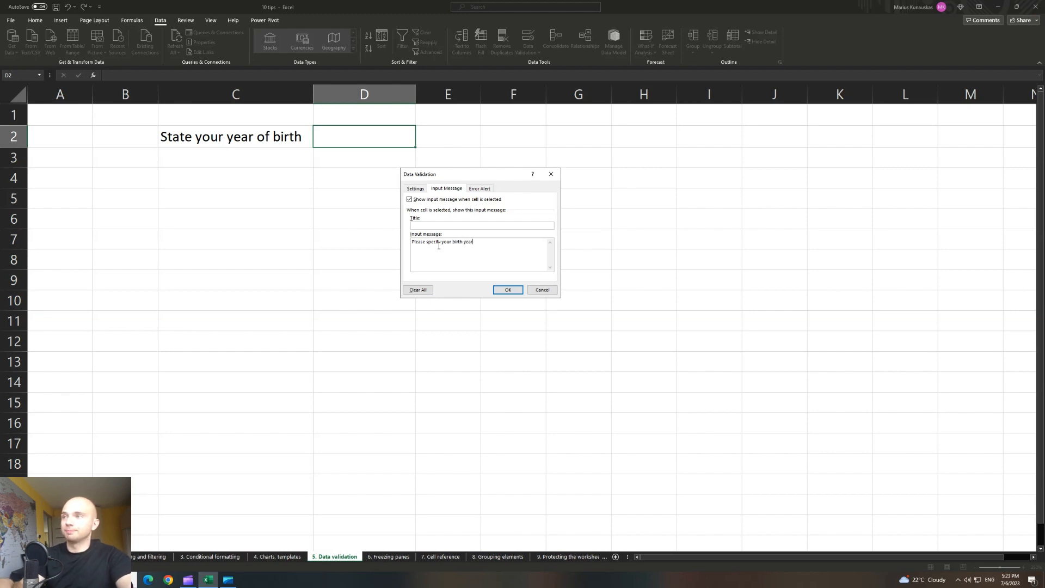
{"action": "left_click", "coordinate": [480, 190]}
{"action": "left_click", "coordinate": [452, 227]}
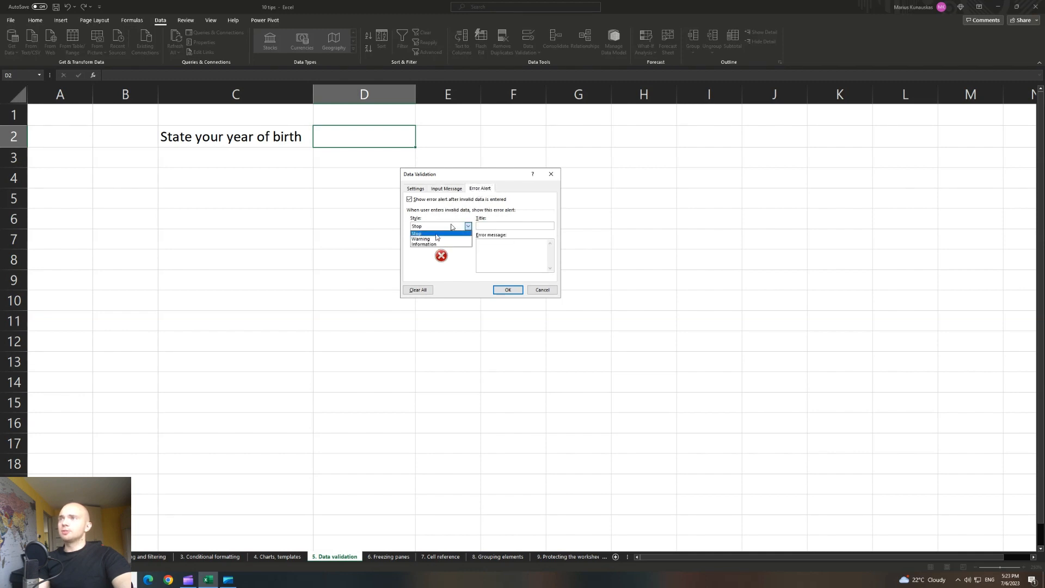
{"action": "left_click", "coordinate": [428, 226]}
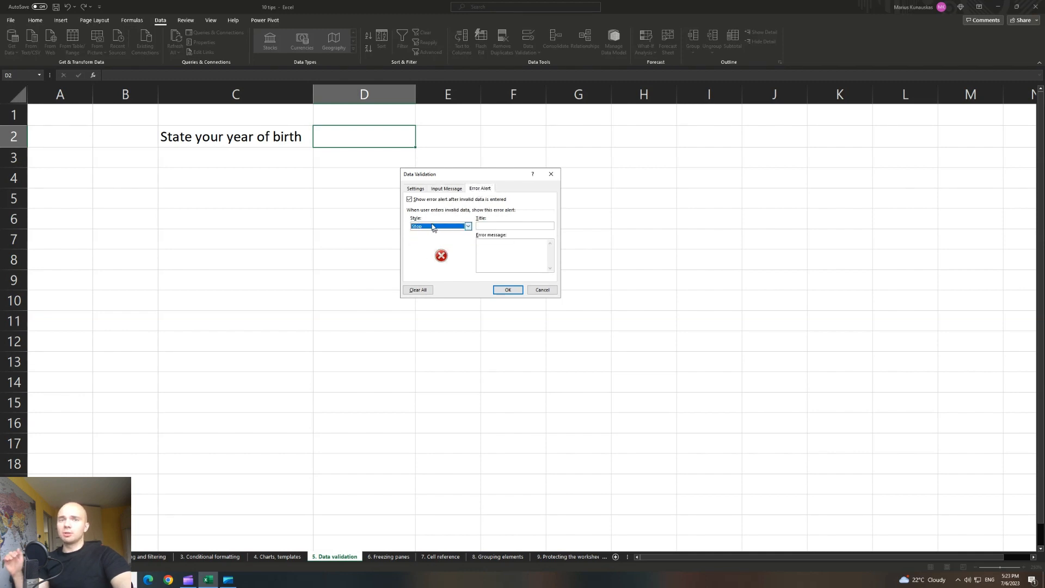
{"action": "left_click", "coordinate": [433, 228]}
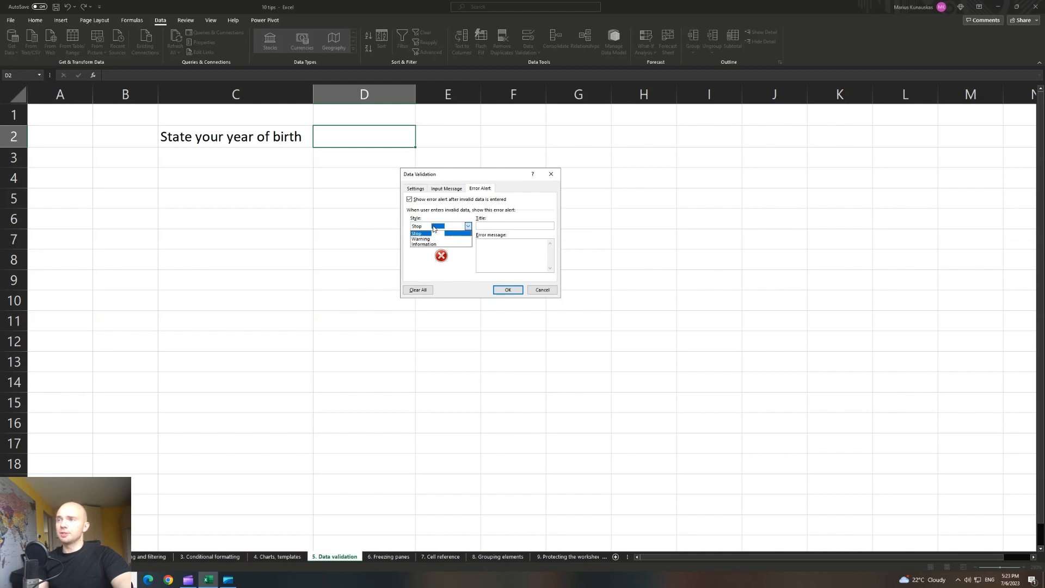
{"action": "left_click", "coordinate": [429, 234]}
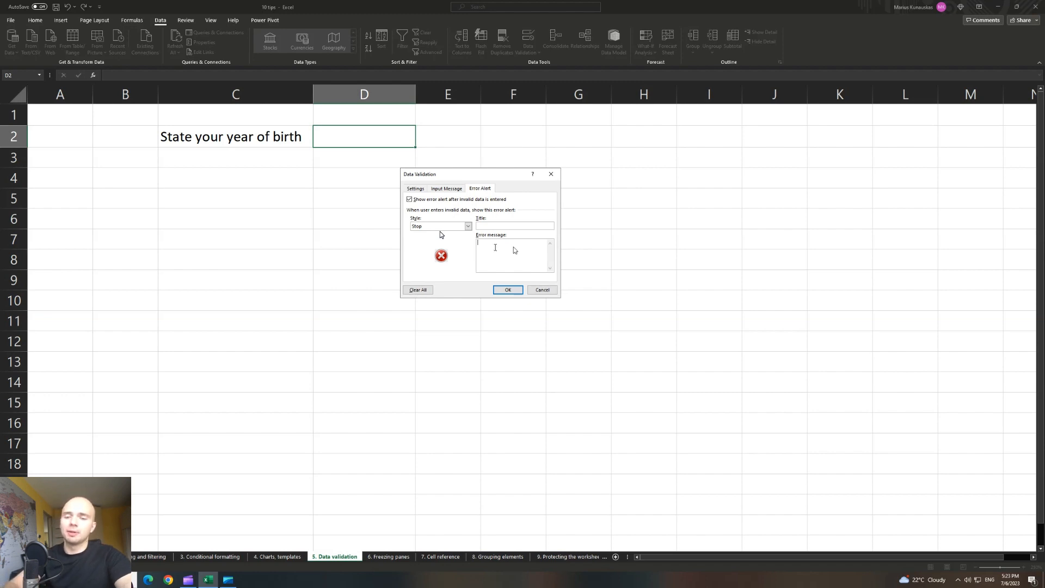
Enter the error message 'Wrong value' and apply the validation rule.
{"action": "type", "text": "Wrong "}
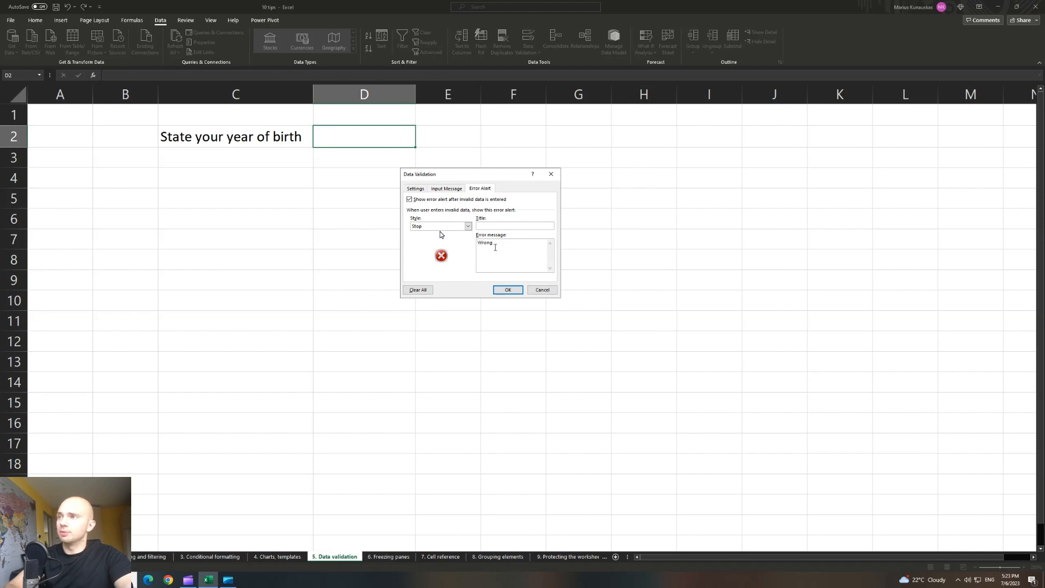
{"action": "type", "text": "value"}
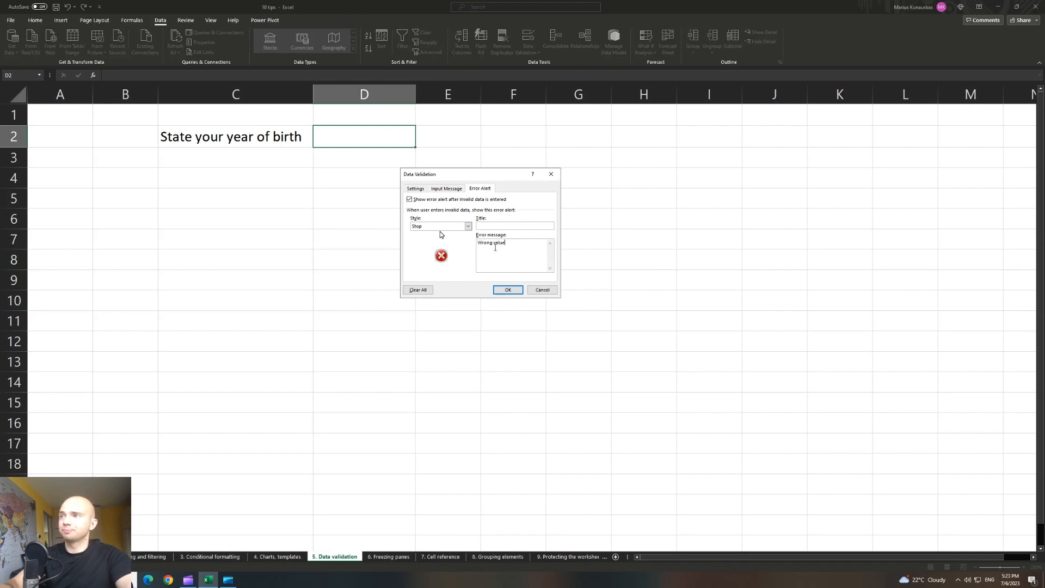
{"action": "left_click", "coordinate": [512, 292]}
{"action": "left_click", "coordinate": [347, 170]}
{"action": "left_click", "coordinate": [260, 162]}
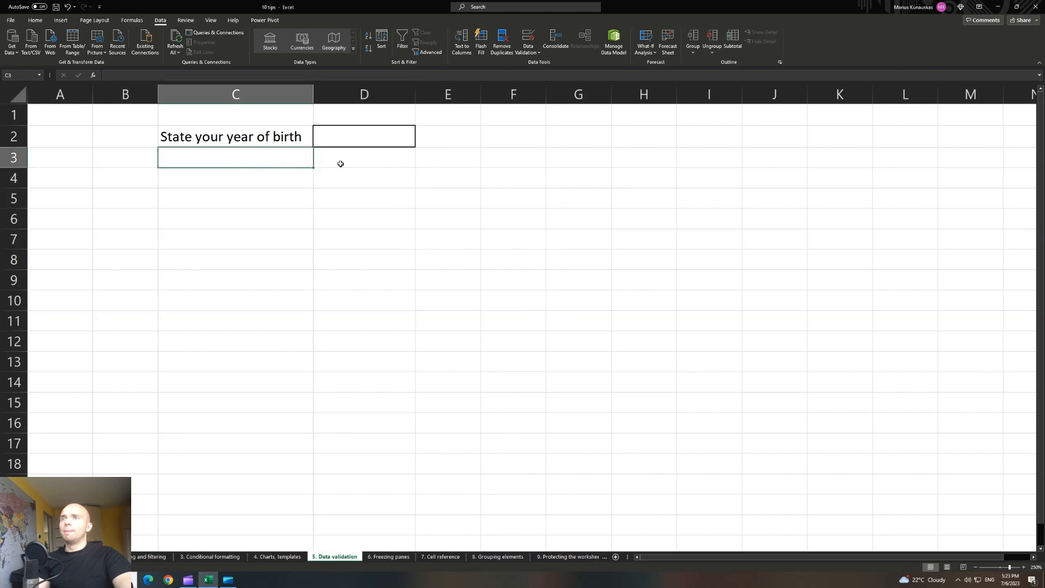
Enter 1951 in D2, then try 1949 and cancel the 'Wrong value' rejection.
{"action": "left_click", "coordinate": [353, 143]}
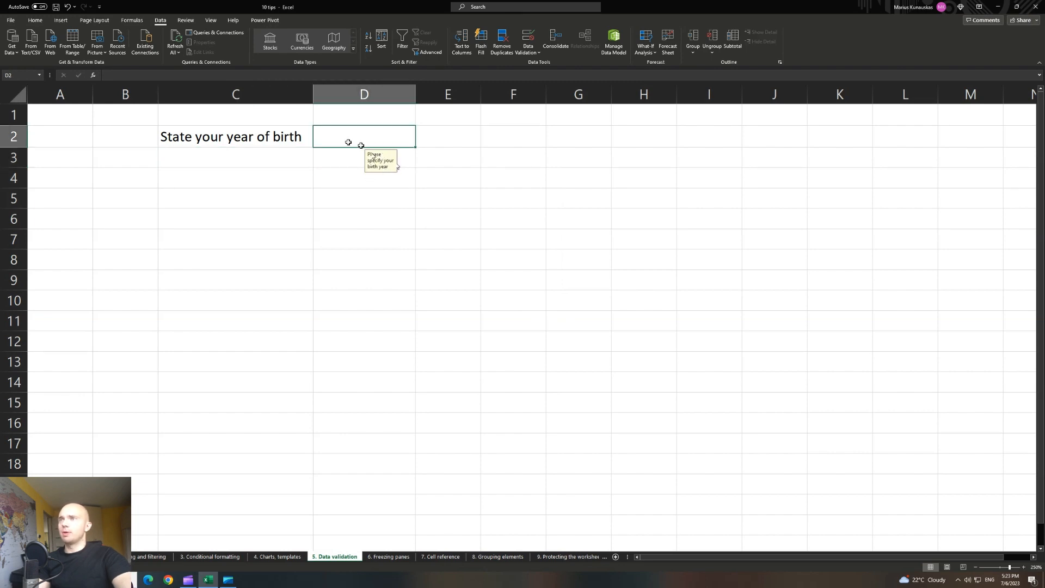
{"action": "type", "text": "1951"}
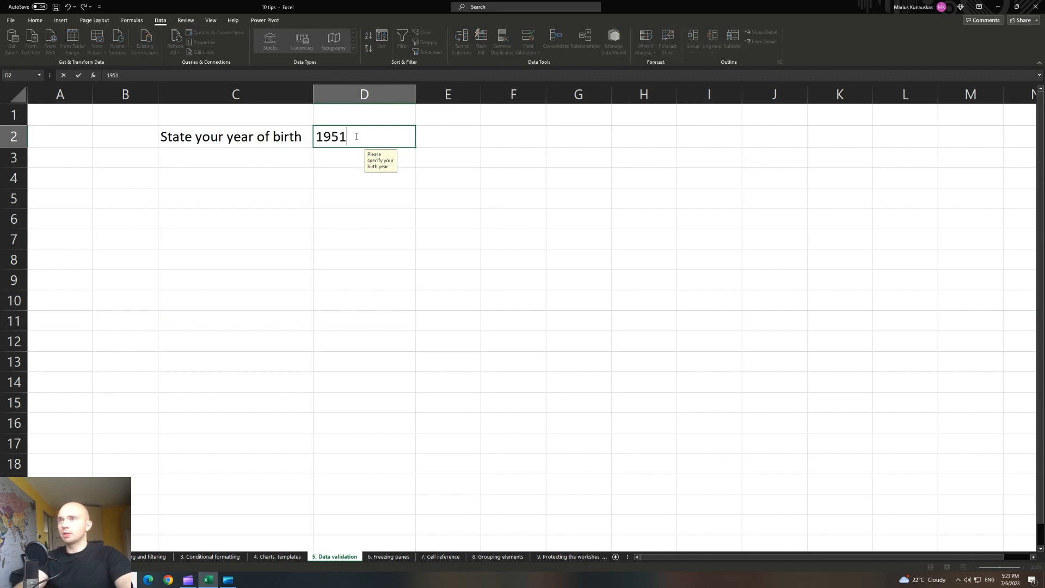
{"action": "key", "text": "Return"}
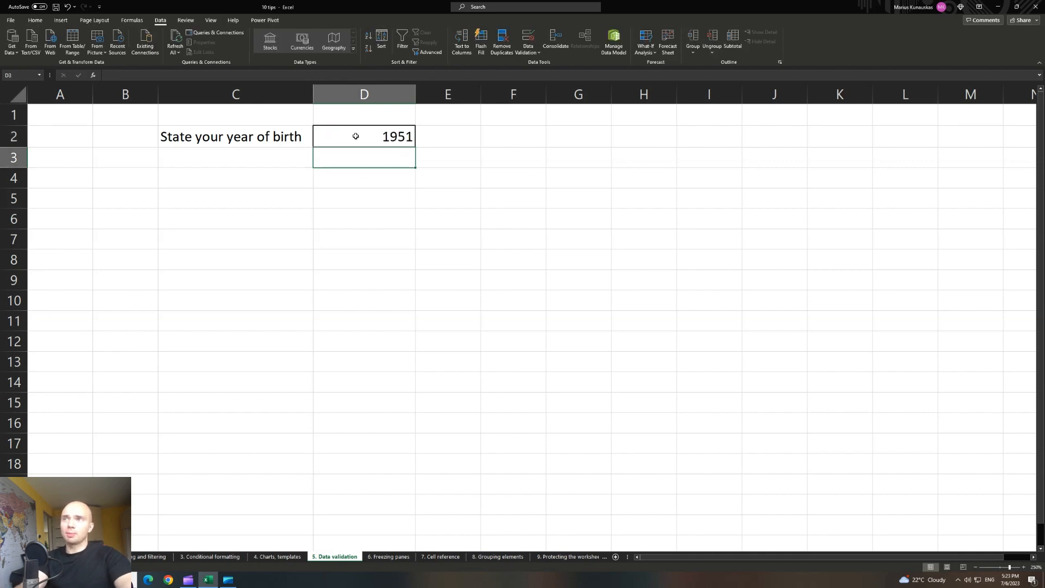
{"action": "left_click", "coordinate": [356, 136]}
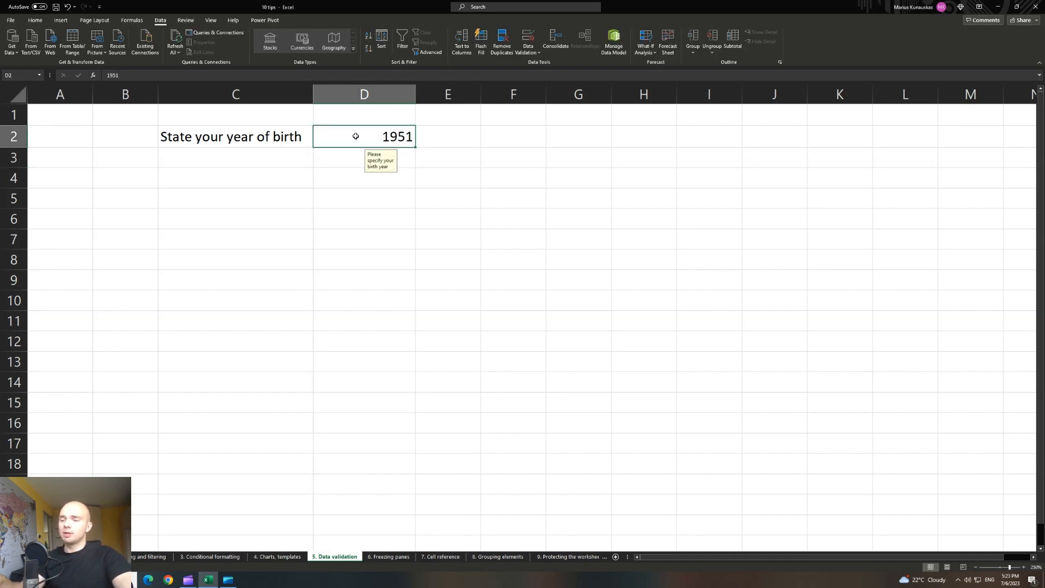
{"action": "type", "text": "1949"}
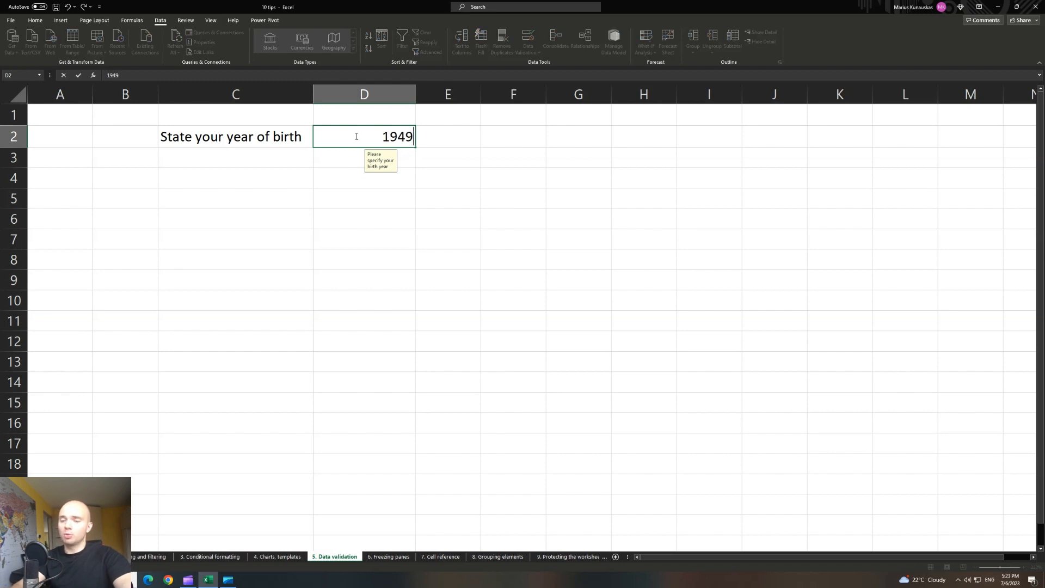
{"action": "key", "text": "Return"}
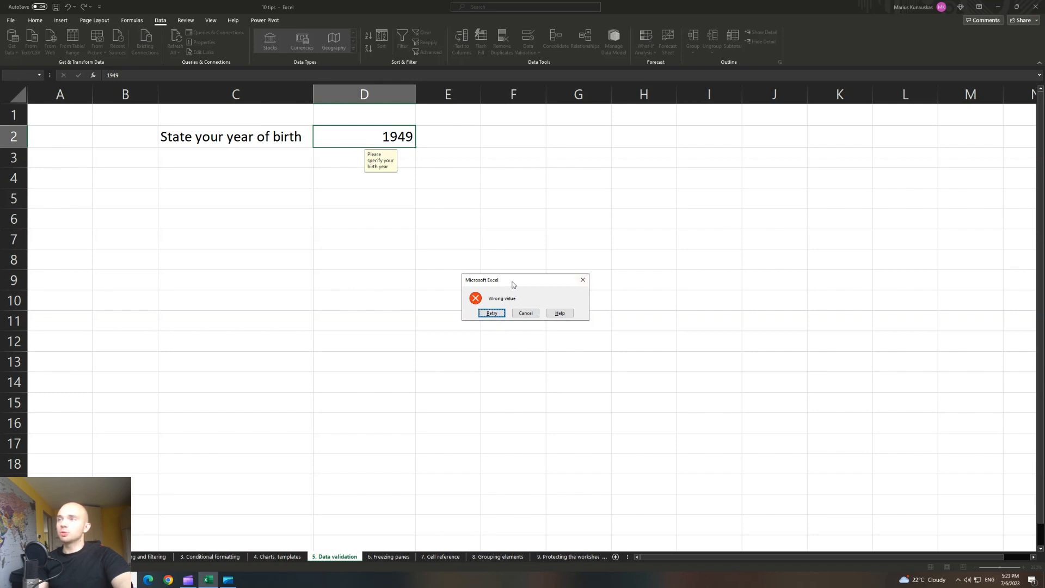
{"action": "left_click", "coordinate": [582, 281]}
Reselect D2 and reopen its Data Validation settings.
{"action": "left_click", "coordinate": [356, 204]}
{"action": "left_click", "coordinate": [346, 134]}
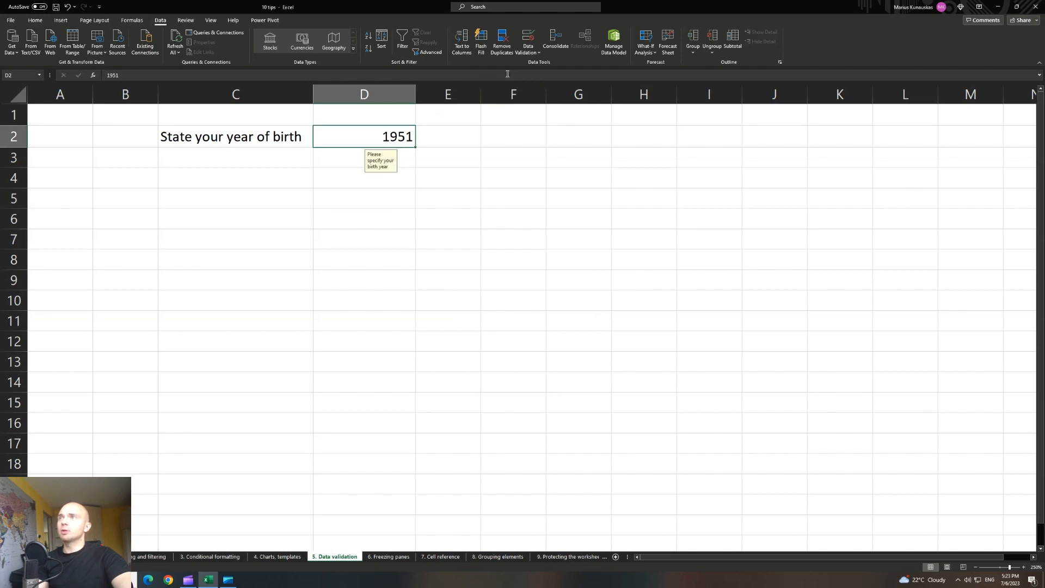
{"action": "left_click", "coordinate": [536, 52]}
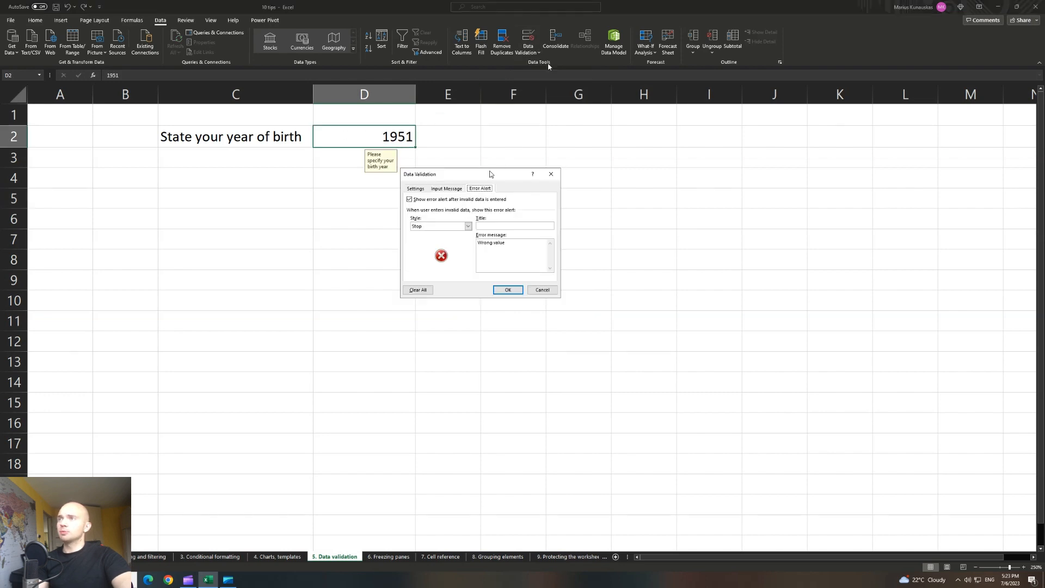
Set D2's error alert style to Warning and confirm.
{"action": "left_click", "coordinate": [460, 226]}
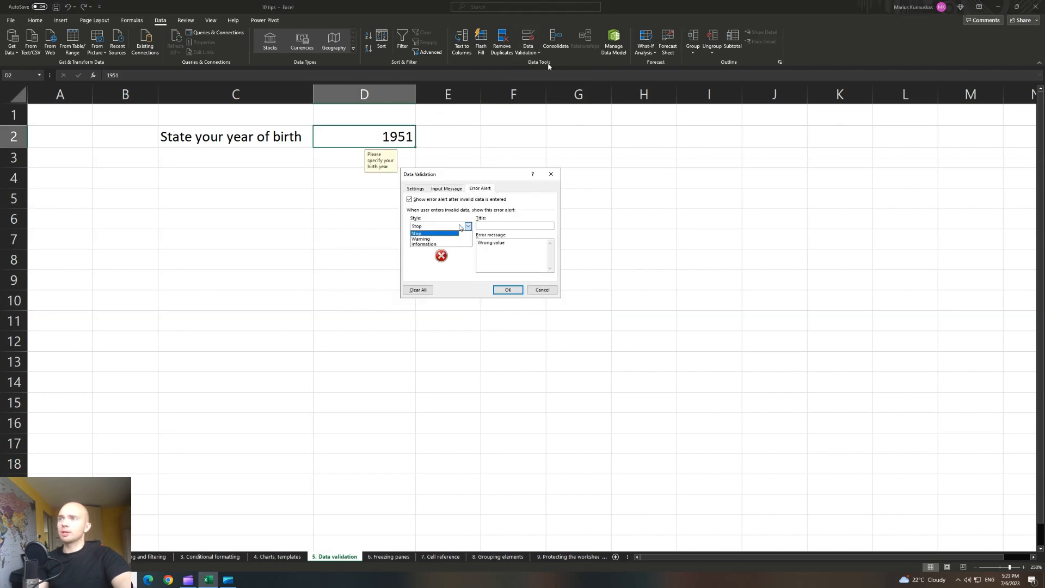
{"action": "left_click", "coordinate": [440, 239]}
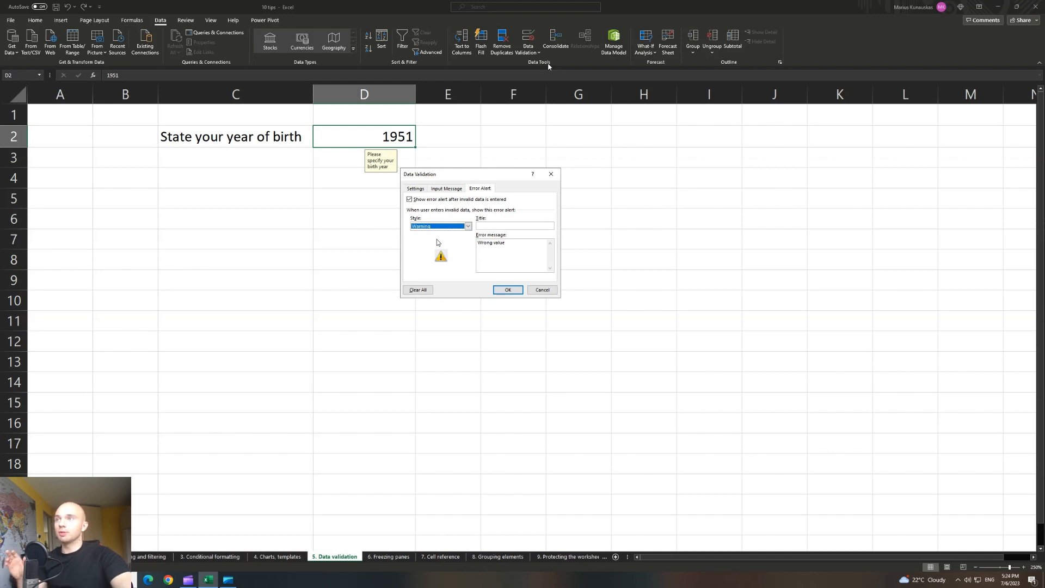
{"action": "left_click", "coordinate": [468, 227]}
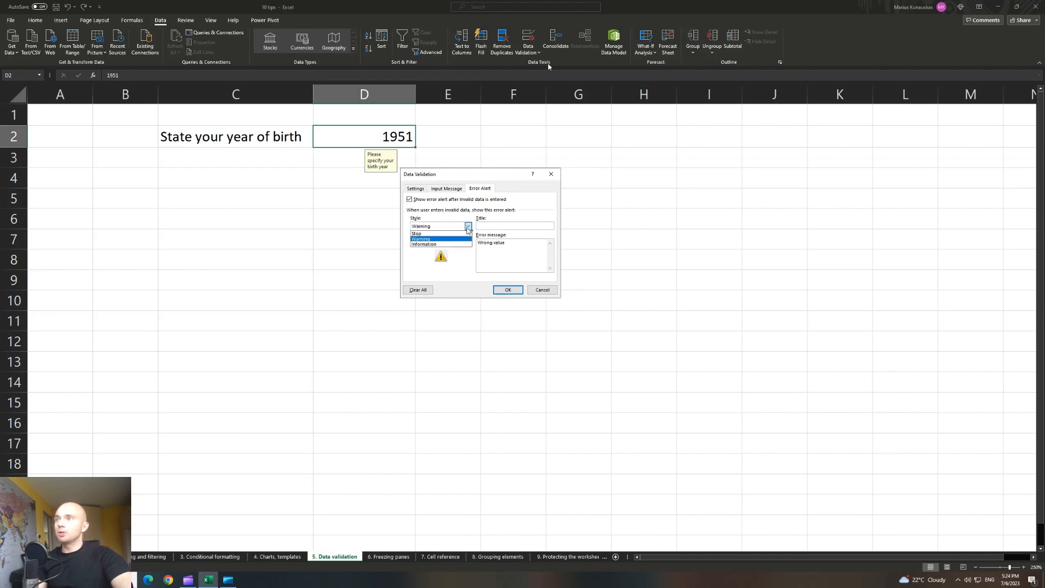
{"action": "left_click", "coordinate": [442, 239]}
{"action": "left_click", "coordinate": [508, 291]}
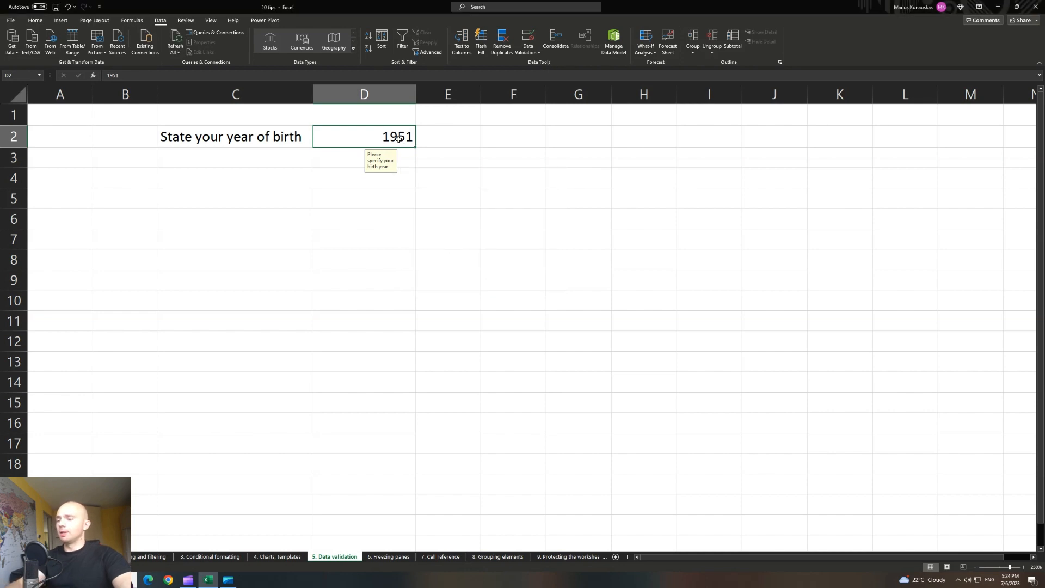
Enter 1949 in D2 and accept it despite the Warning prompt.
{"action": "type", "text": "1949"}
{"action": "key", "text": "Return"}
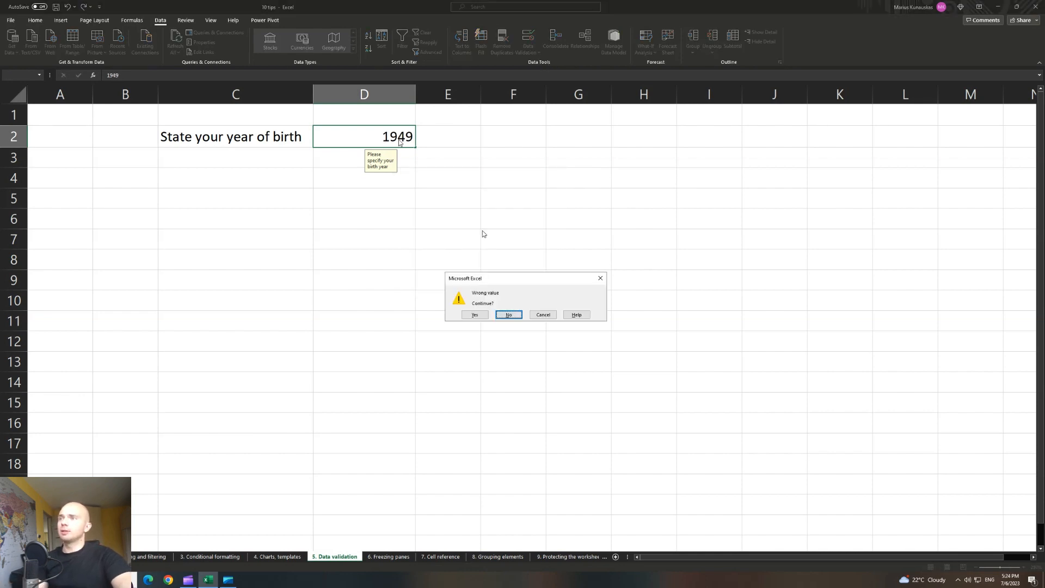
{"action": "left_click_drag", "start_coordinate": [524, 279], "coordinate": [423, 216]}
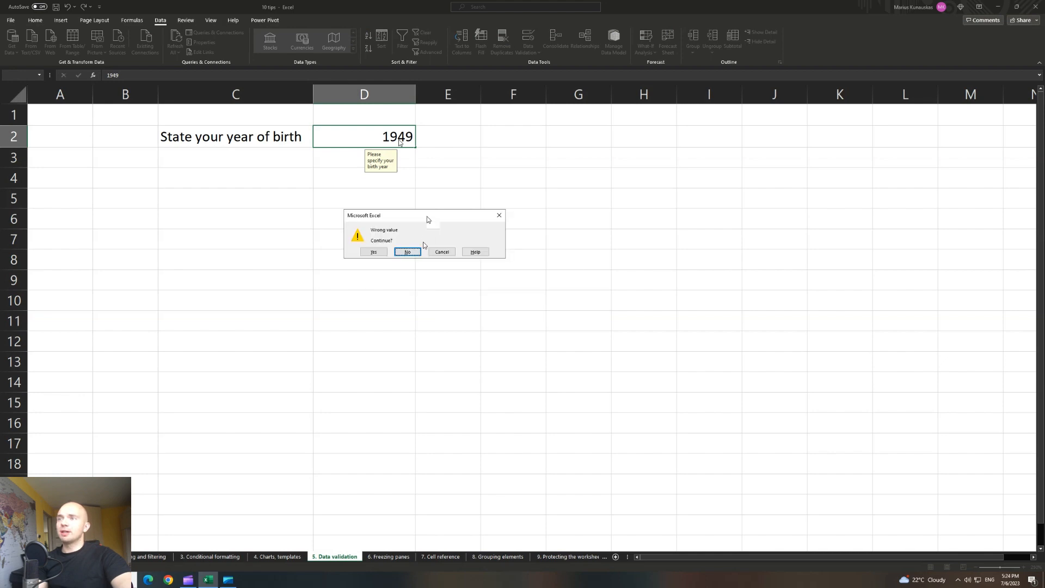
{"action": "left_click", "coordinate": [374, 252]}
Change D2's error alert style to Information and confirm.
{"action": "left_click", "coordinate": [447, 275]}
{"action": "left_click", "coordinate": [408, 138]}
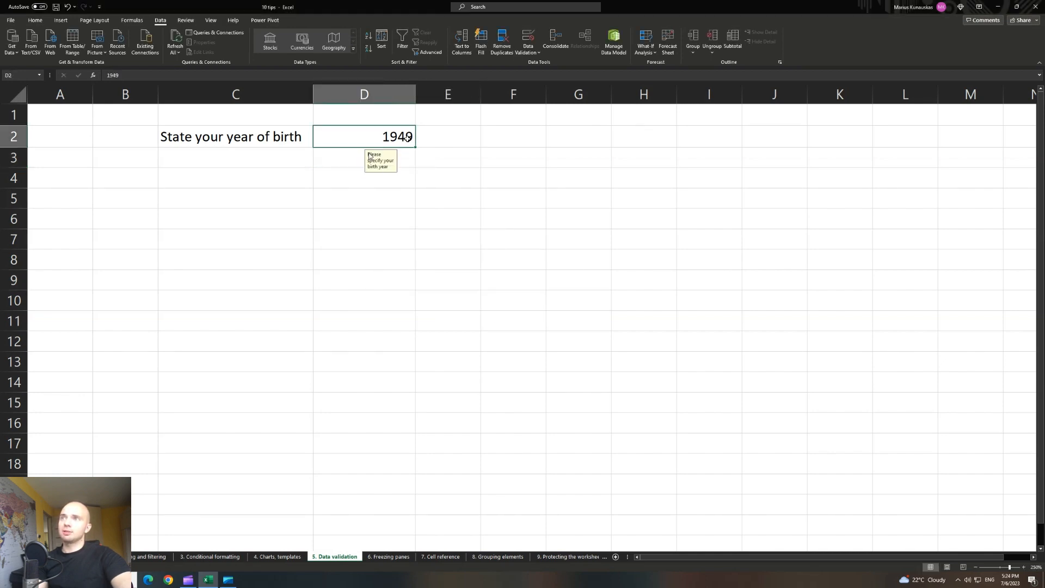
{"action": "left_click", "coordinate": [436, 174]}
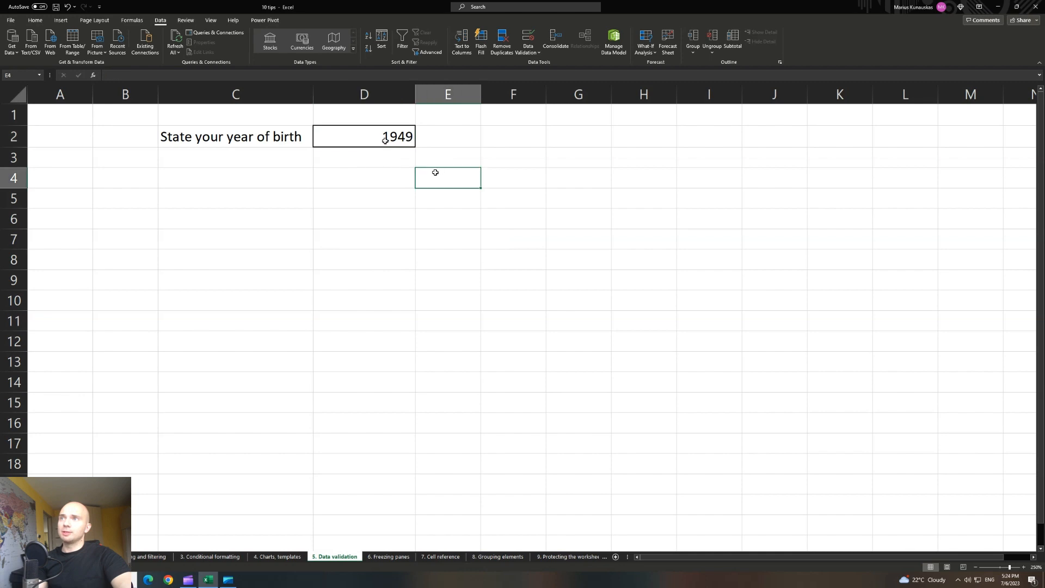
{"action": "left_click", "coordinate": [403, 137]}
{"action": "left_click", "coordinate": [523, 52]}
{"action": "left_click", "coordinate": [547, 64]}
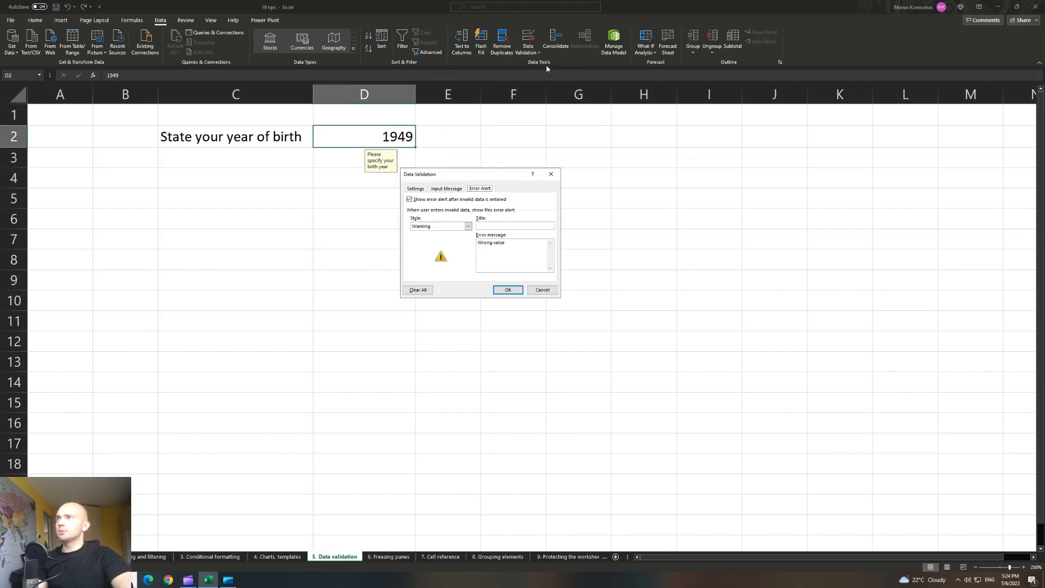
{"action": "left_click", "coordinate": [454, 225]}
{"action": "left_click", "coordinate": [436, 247]}
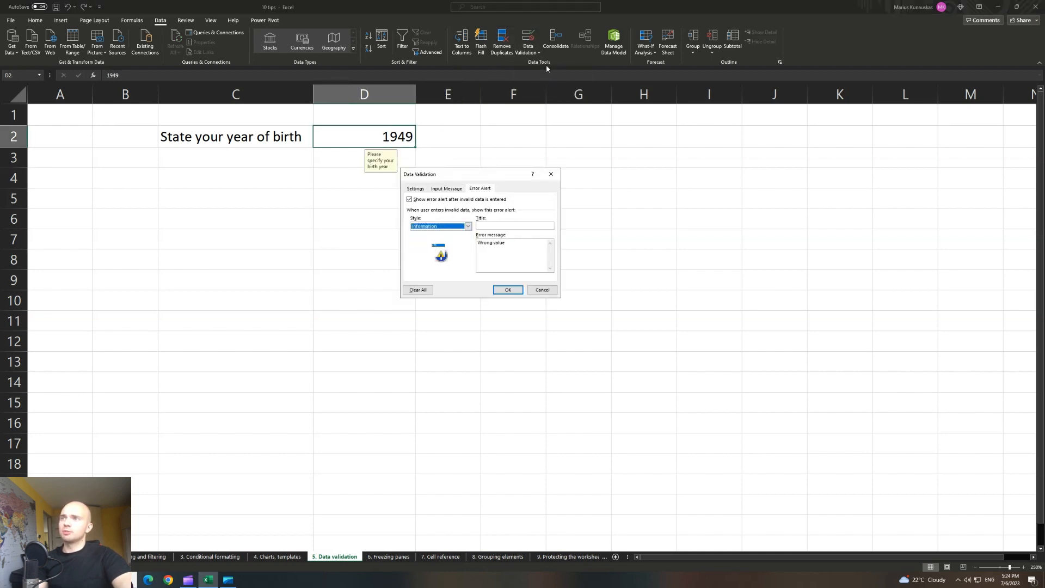
{"action": "left_click", "coordinate": [507, 290]}
{"action": "left_click", "coordinate": [386, 143]}
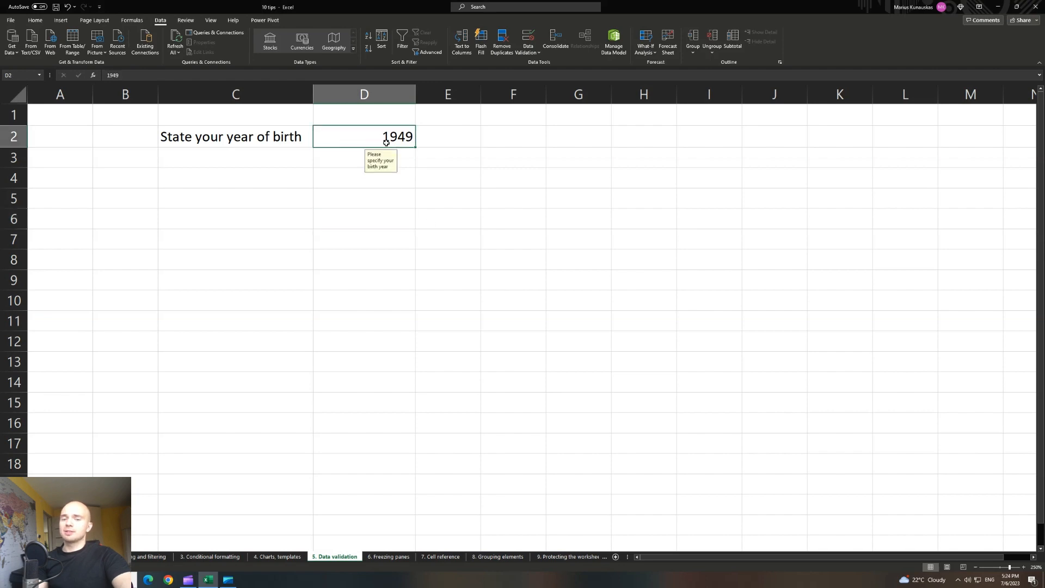
Replace D2 with 1949 and keep it despite the Information-style 'Wrong value' notice.
{"action": "key", "text": "Delete"}
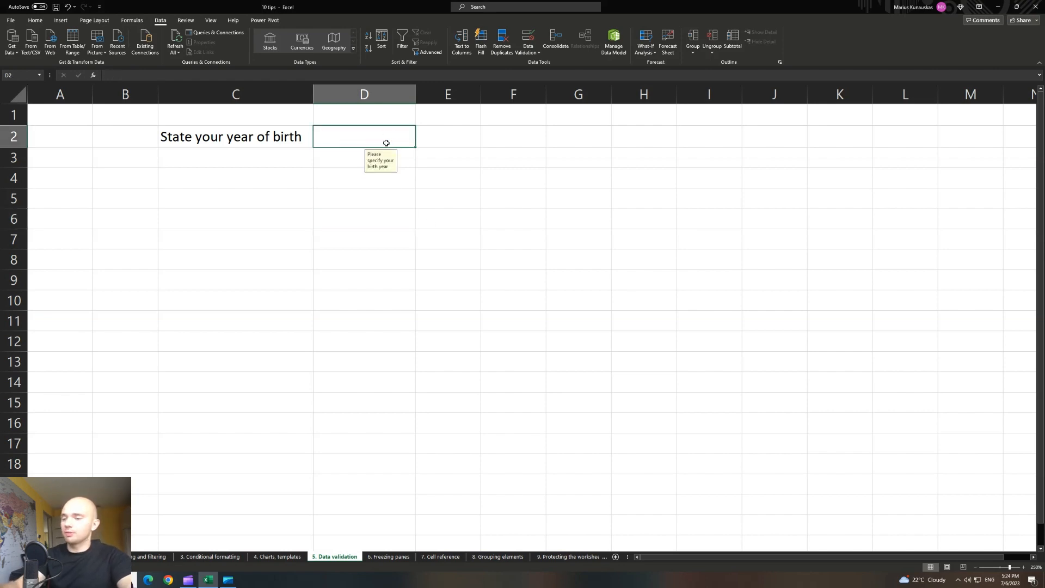
{"action": "type", "text": "194"}
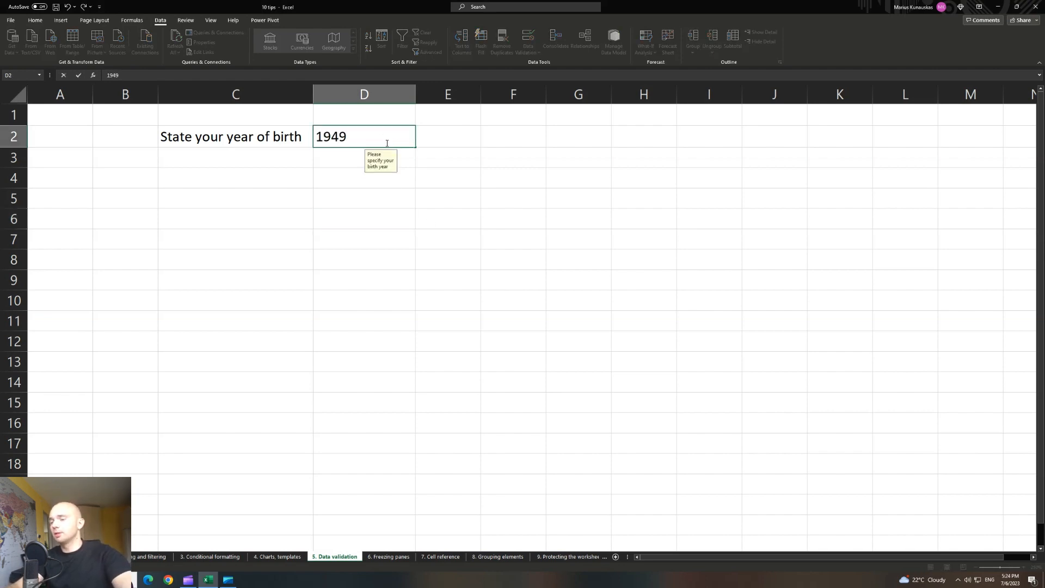
{"action": "type", "text": "9"}
{"action": "key", "text": "Return"}
{"action": "left_click_drag", "start_coordinate": [490, 278], "coordinate": [364, 203]}
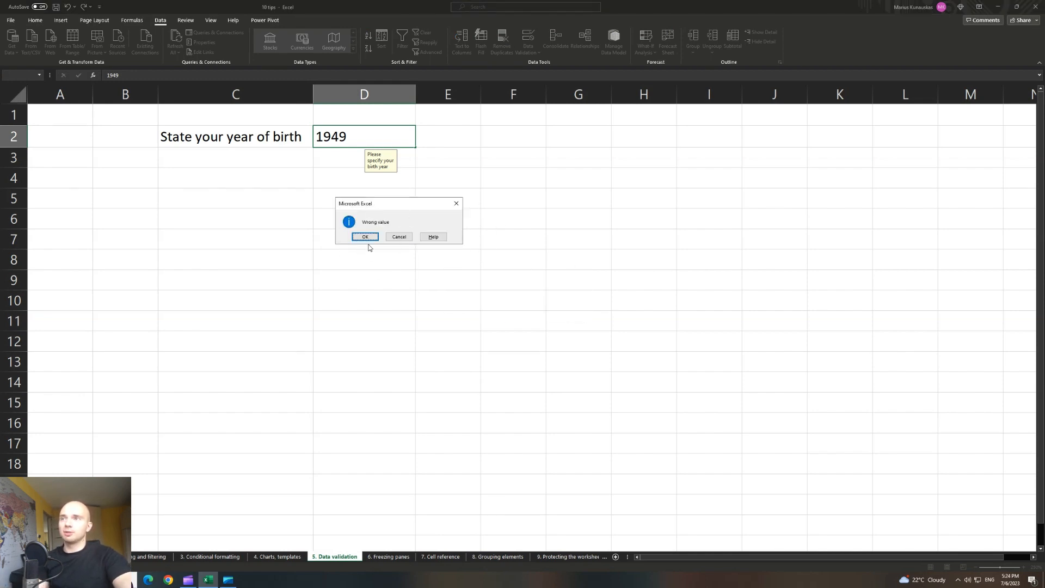
{"action": "left_click", "coordinate": [366, 237]}
Reselect D2 and reopen its Data Validation settings.
{"action": "left_click", "coordinate": [452, 192]}
{"action": "left_click", "coordinate": [380, 133]}
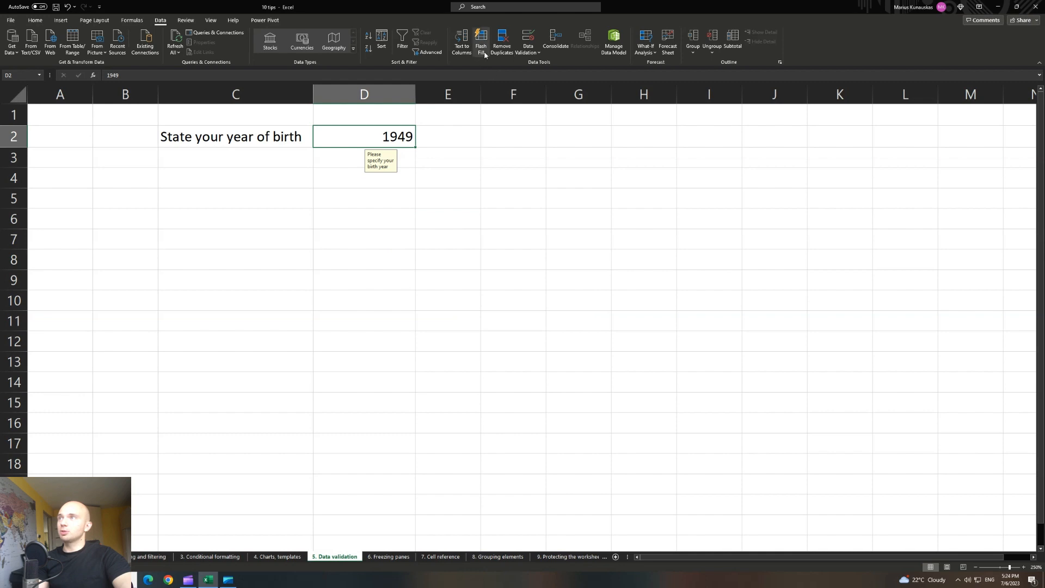
{"action": "left_click", "coordinate": [528, 52]}
{"action": "left_click", "coordinate": [530, 64]}
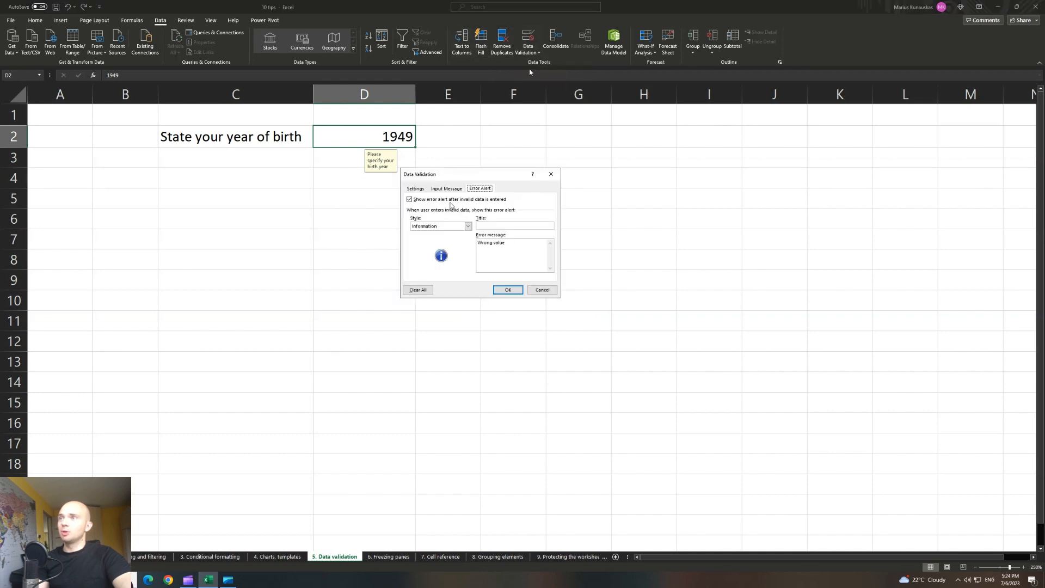
{"action": "left_click", "coordinate": [451, 226]}
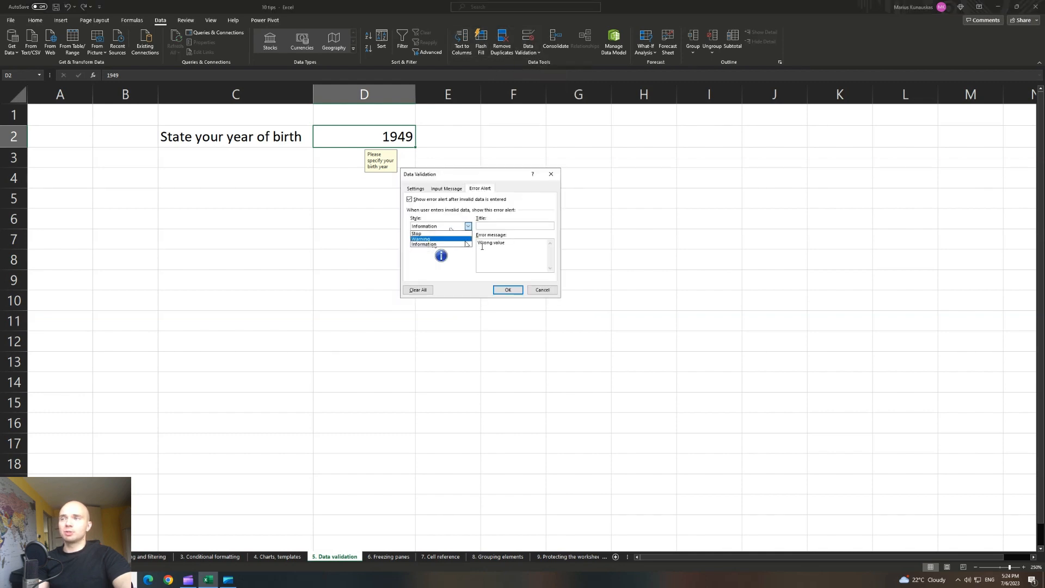
{"action": "left_click", "coordinate": [551, 174]}
{"action": "left_click", "coordinate": [552, 174]}
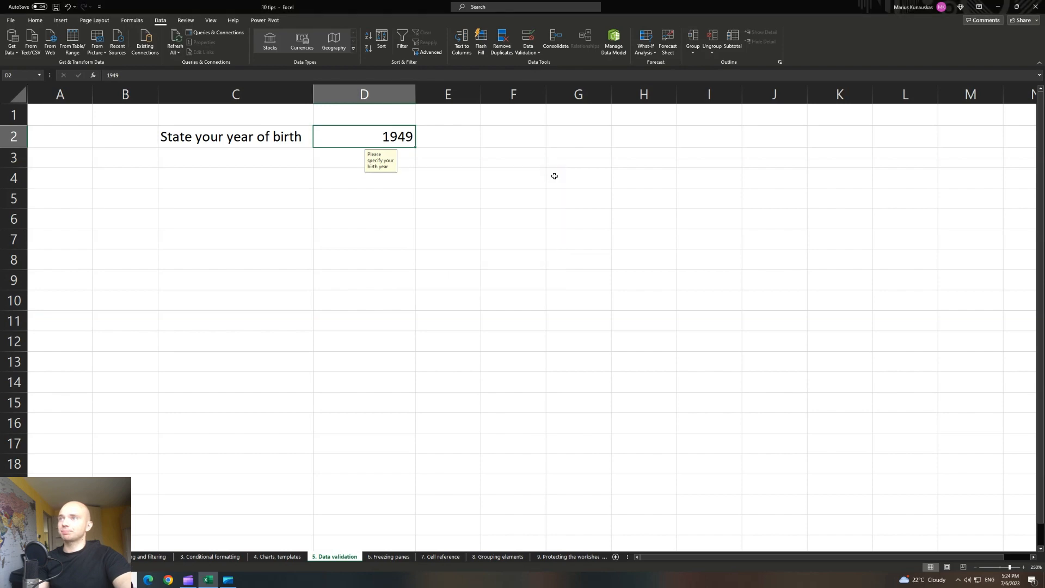
{"action": "left_click", "coordinate": [470, 259]}
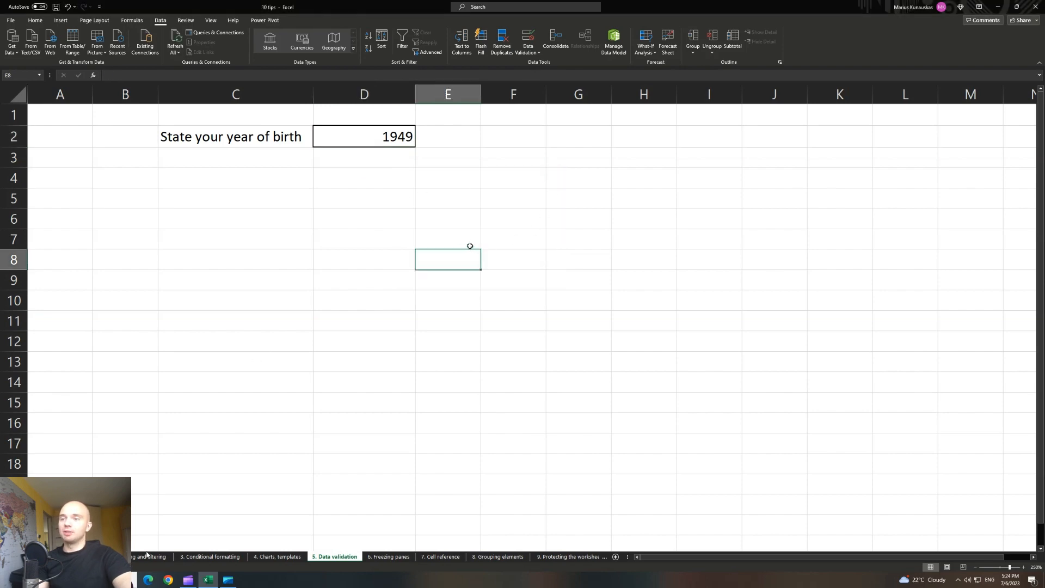